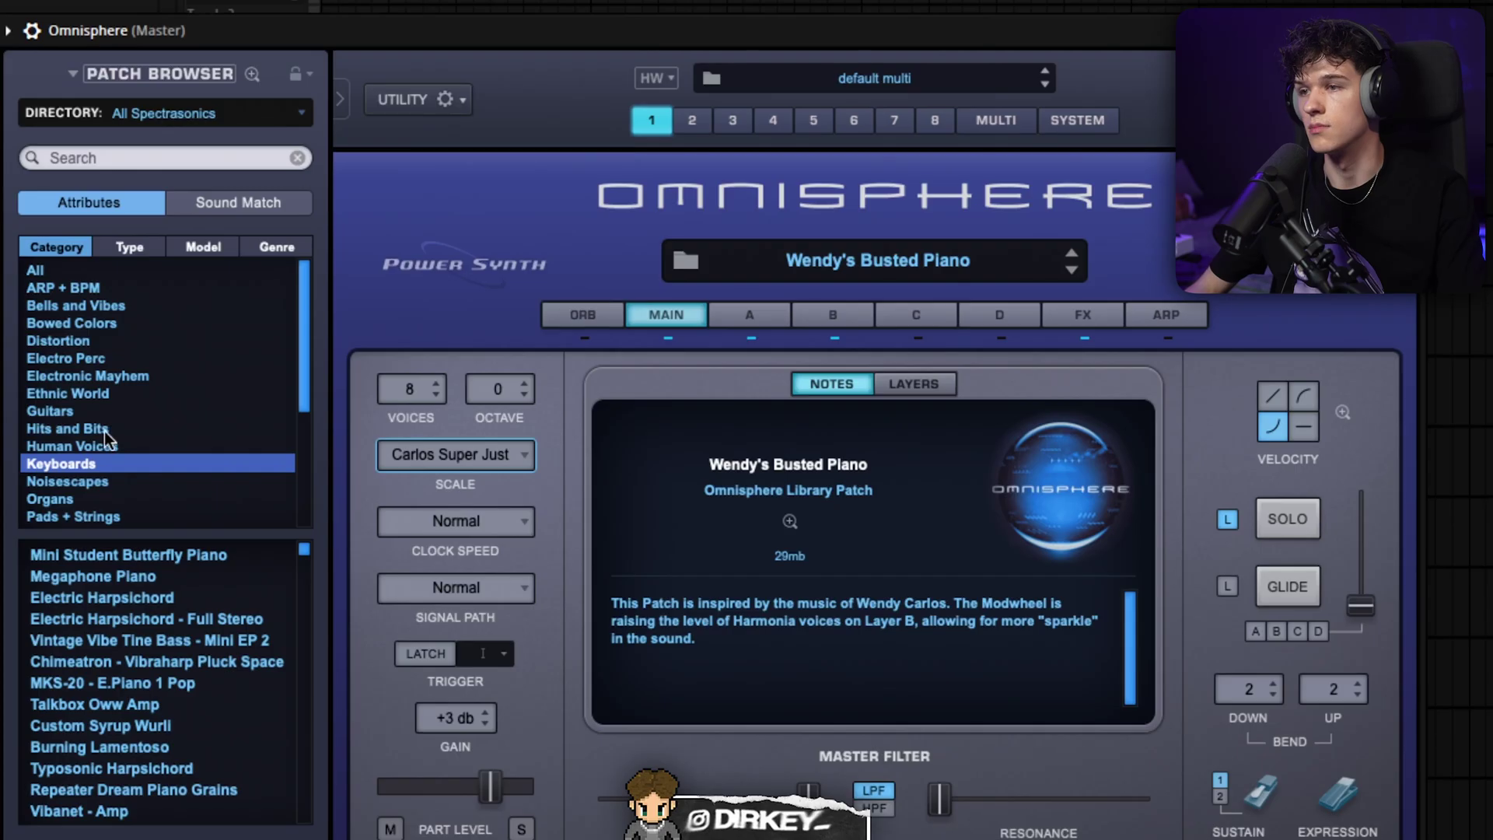
Audition keyboard patches, including Wurlitzer 140B - Vibraspace and Eighties Bliss 3P Wurli, and inspect the latter's effects and layer A
scroll(133, 699, down, 10)
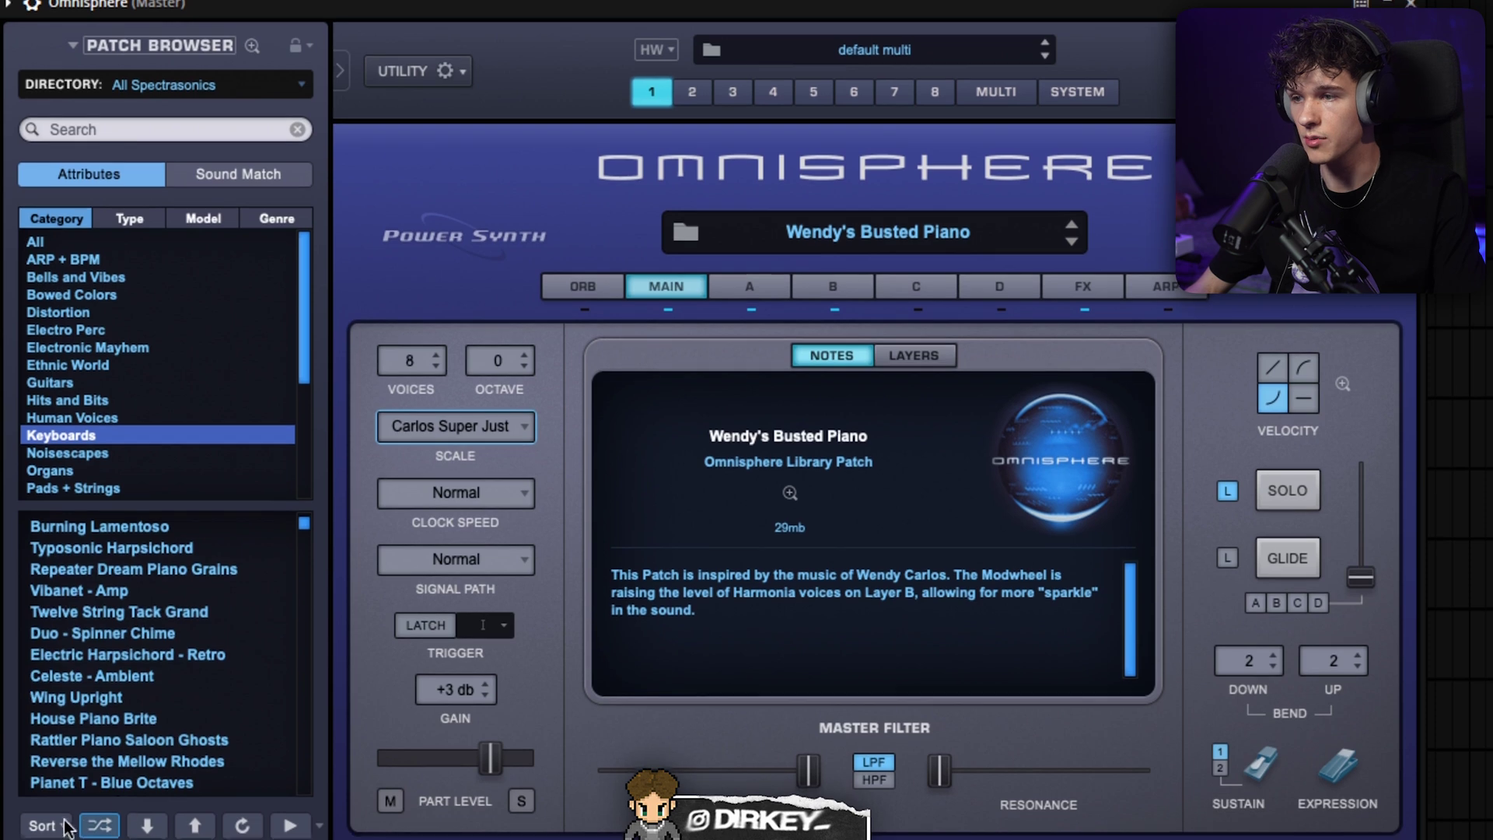
click(118, 590)
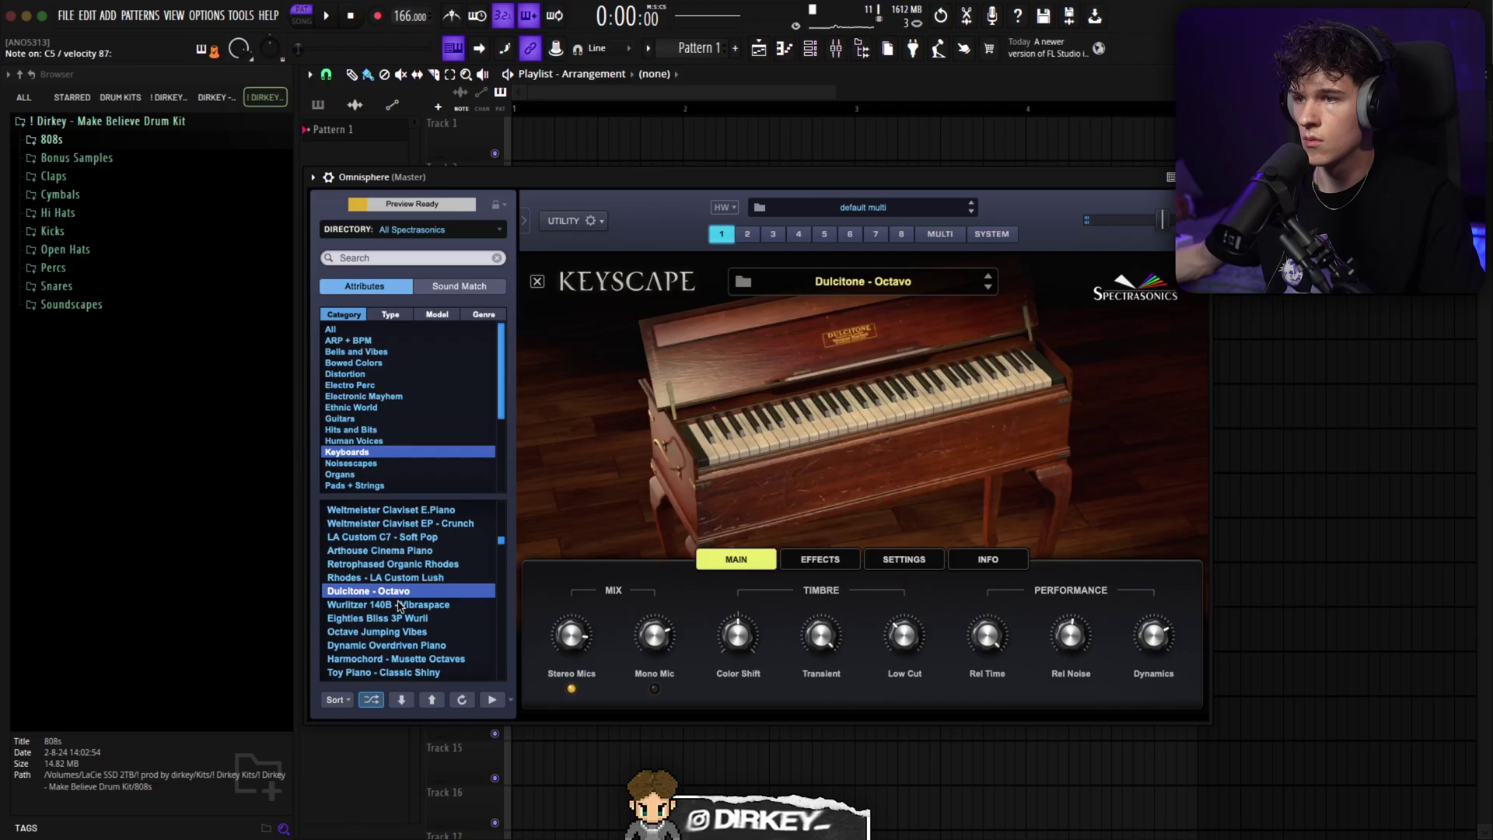
click(400, 606)
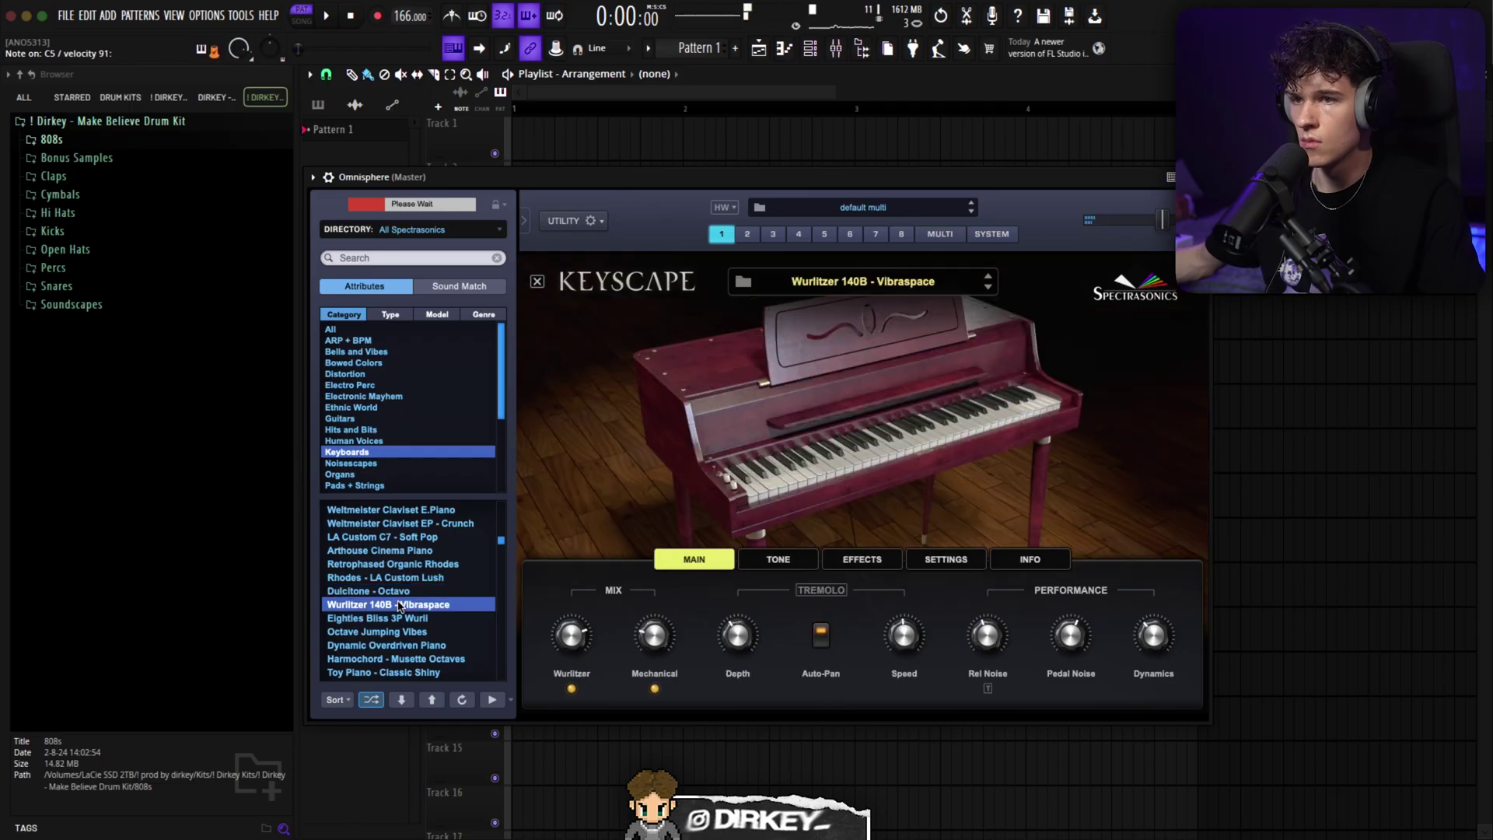
click(396, 617)
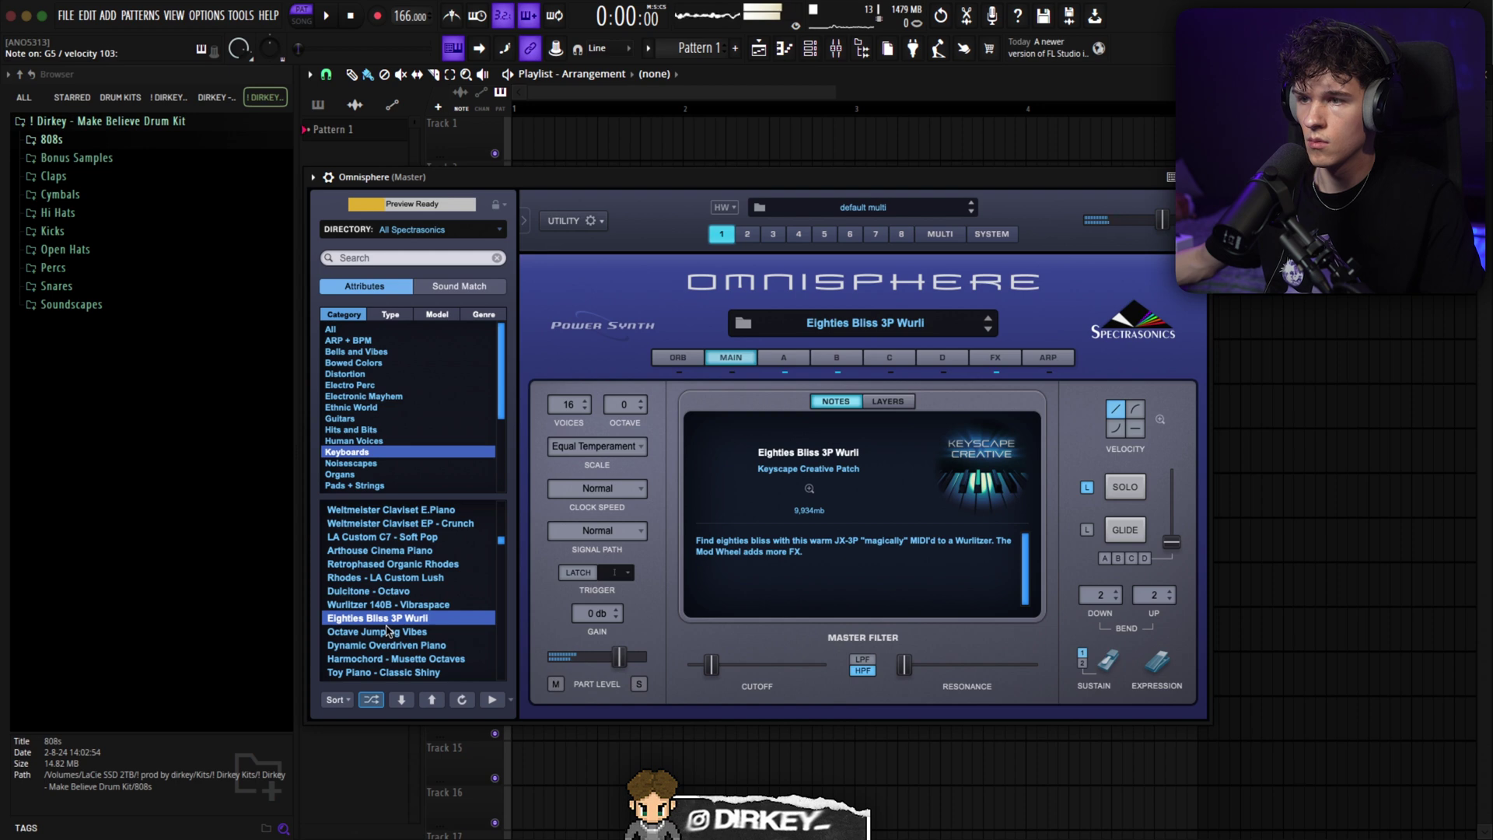
click(996, 359)
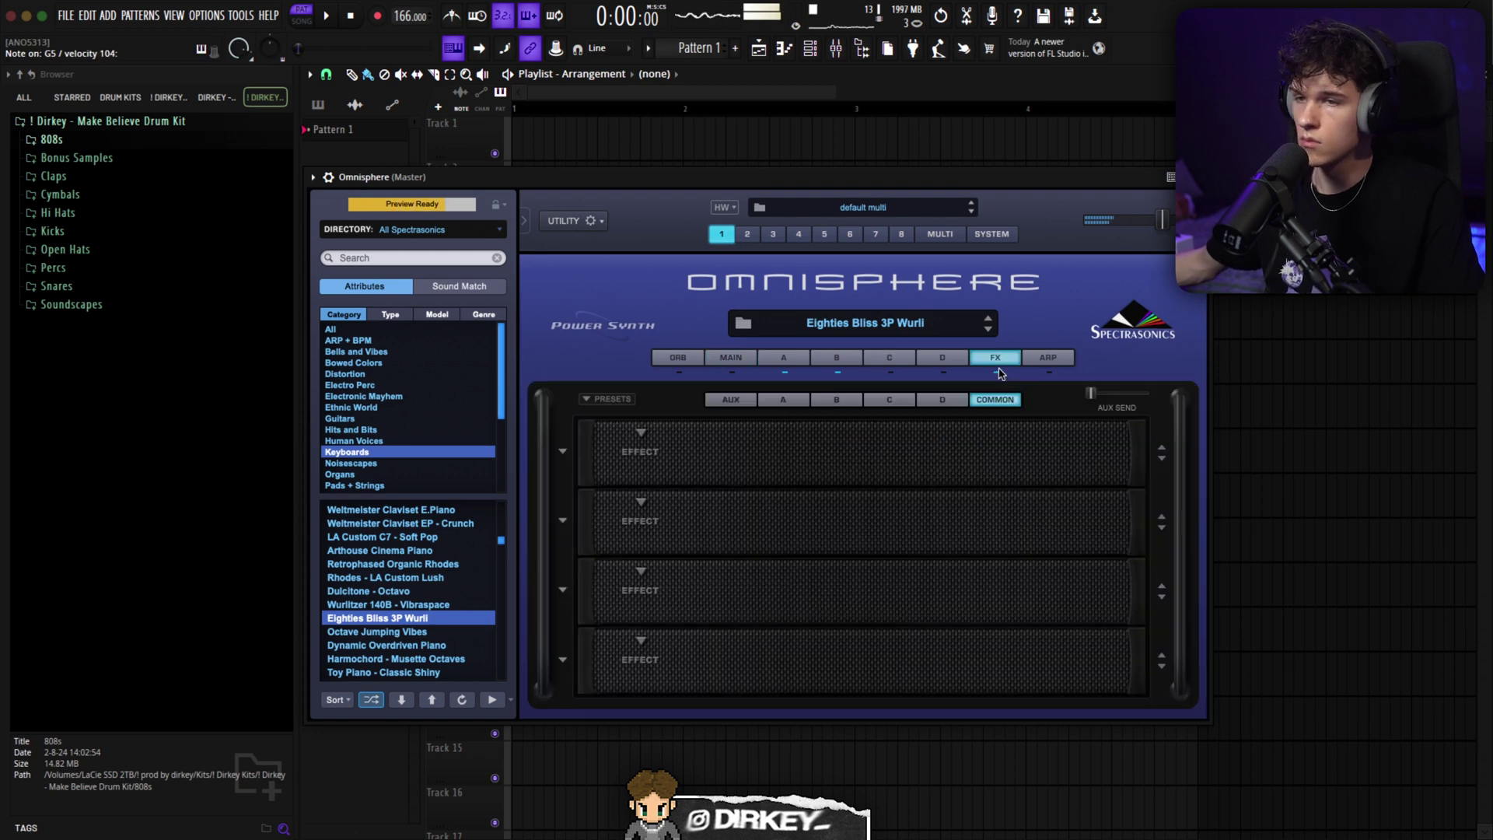
click(782, 360)
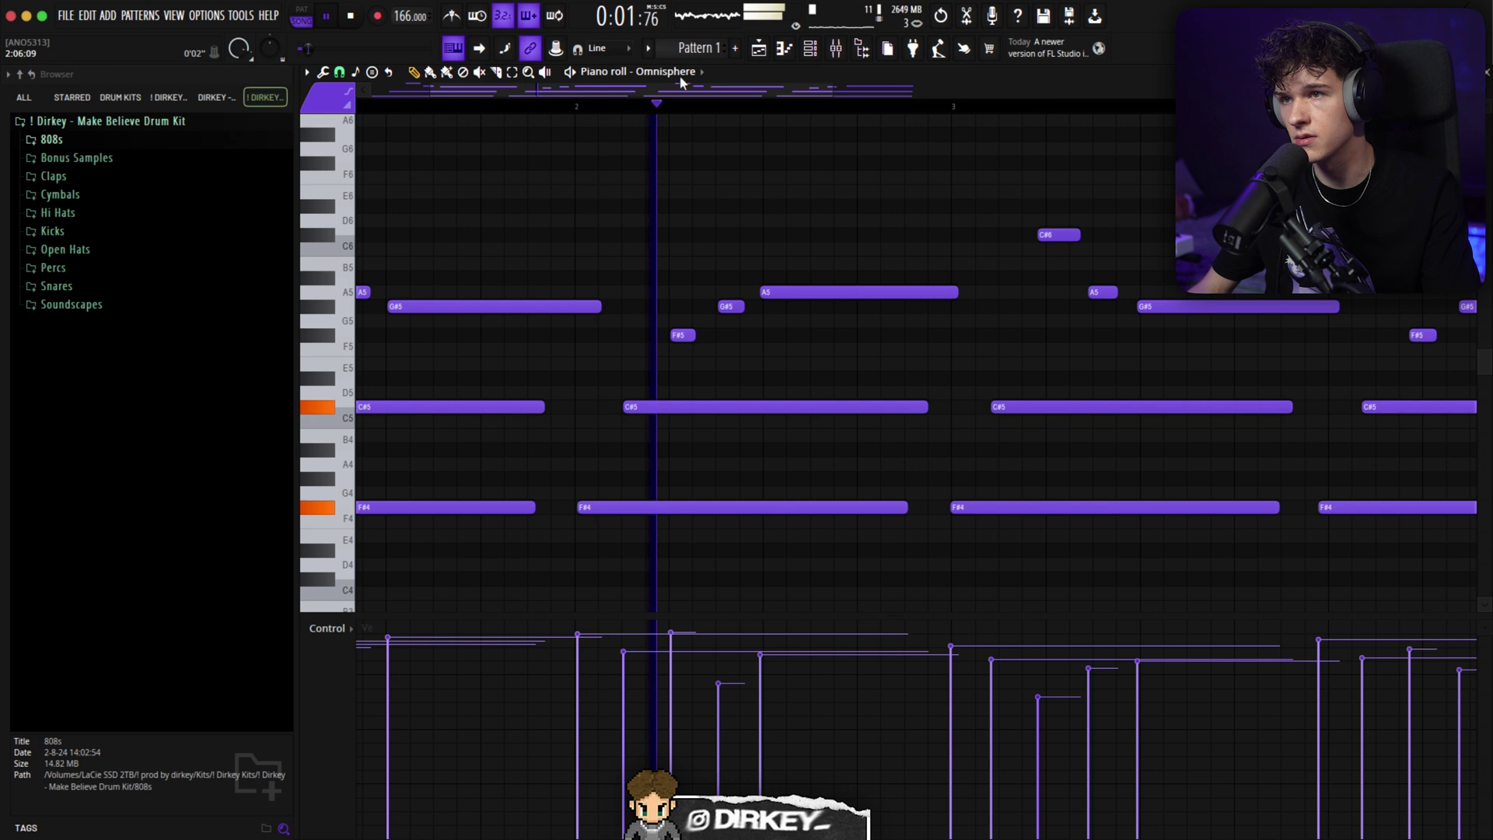
Copy the two long F#3 bass notes an octave lower to F#2 across bars 1 to 4
scroll(657, 107, up, 3)
scroll(788, 193, up, 2)
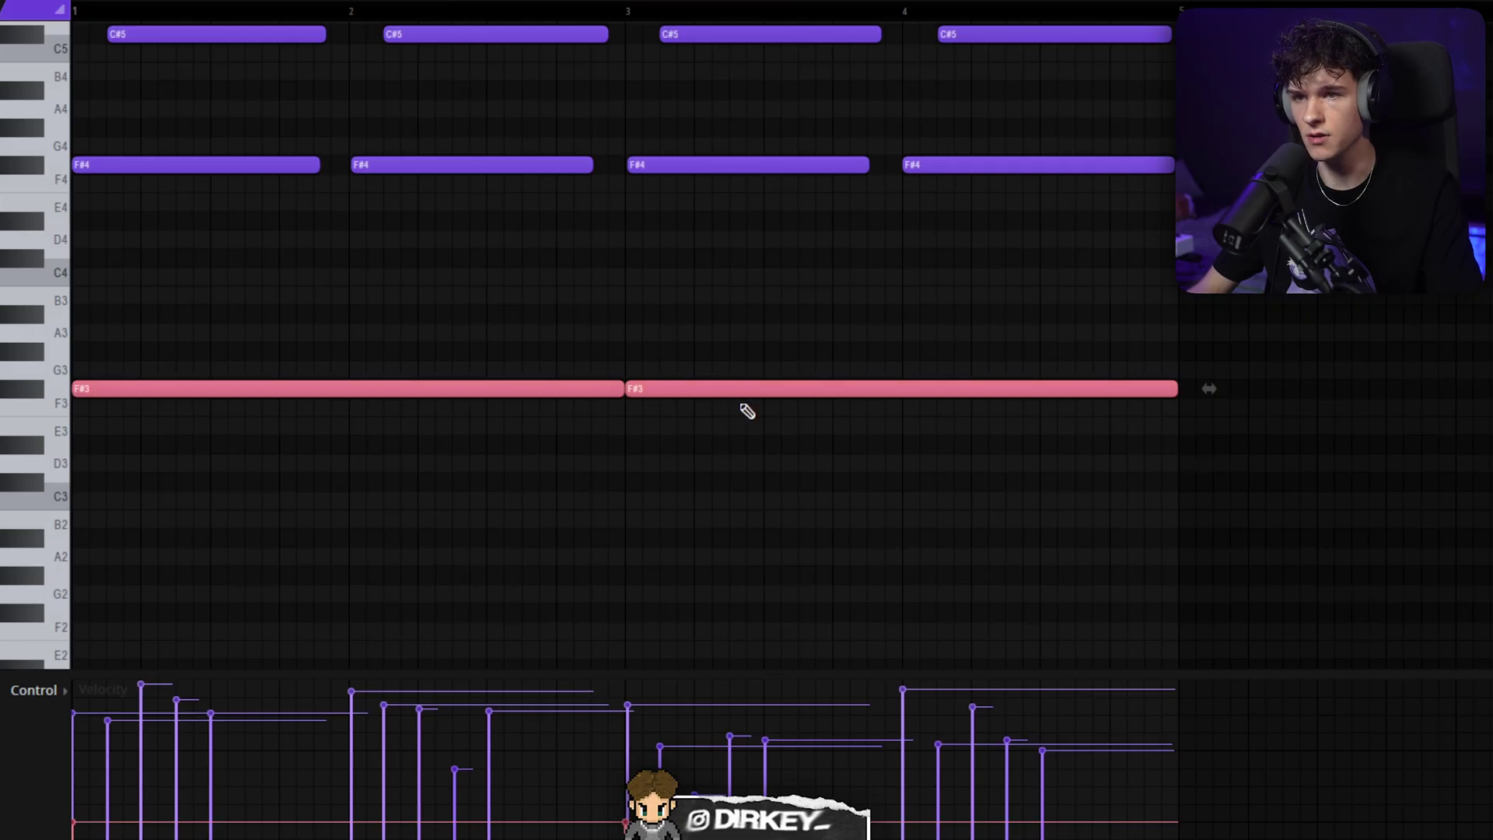
key(ctrl+v)
key(ctrl+Down)
drag(283, 510, 876, 676)
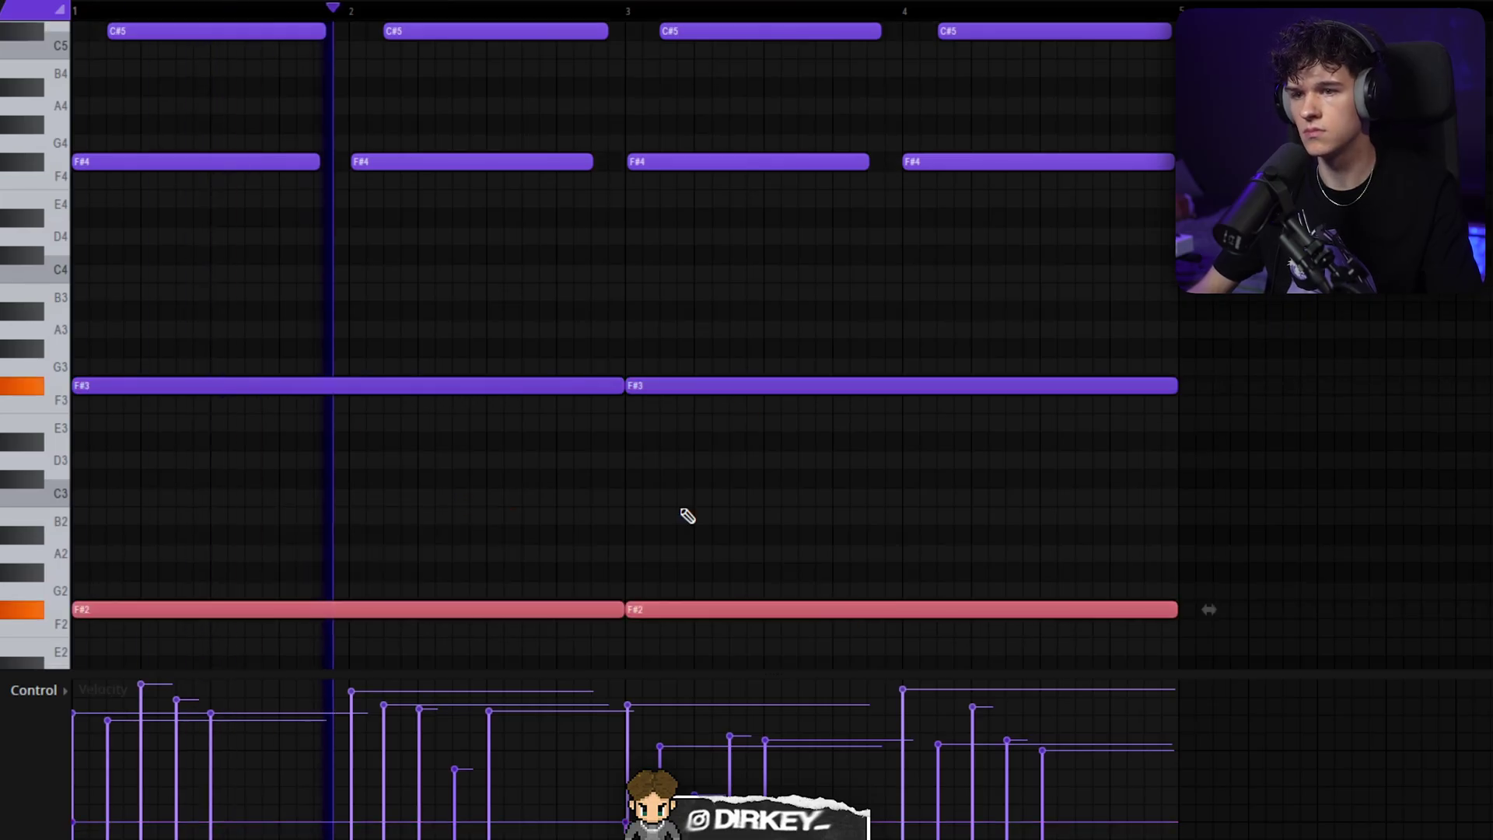
Play back the bass octave and duplicate the whole four-bar sequence into bars 5 to 8
click(721, 274)
right_click(721, 274)
scroll(692, 310, up, 4)
scroll(693, 316, down, 10)
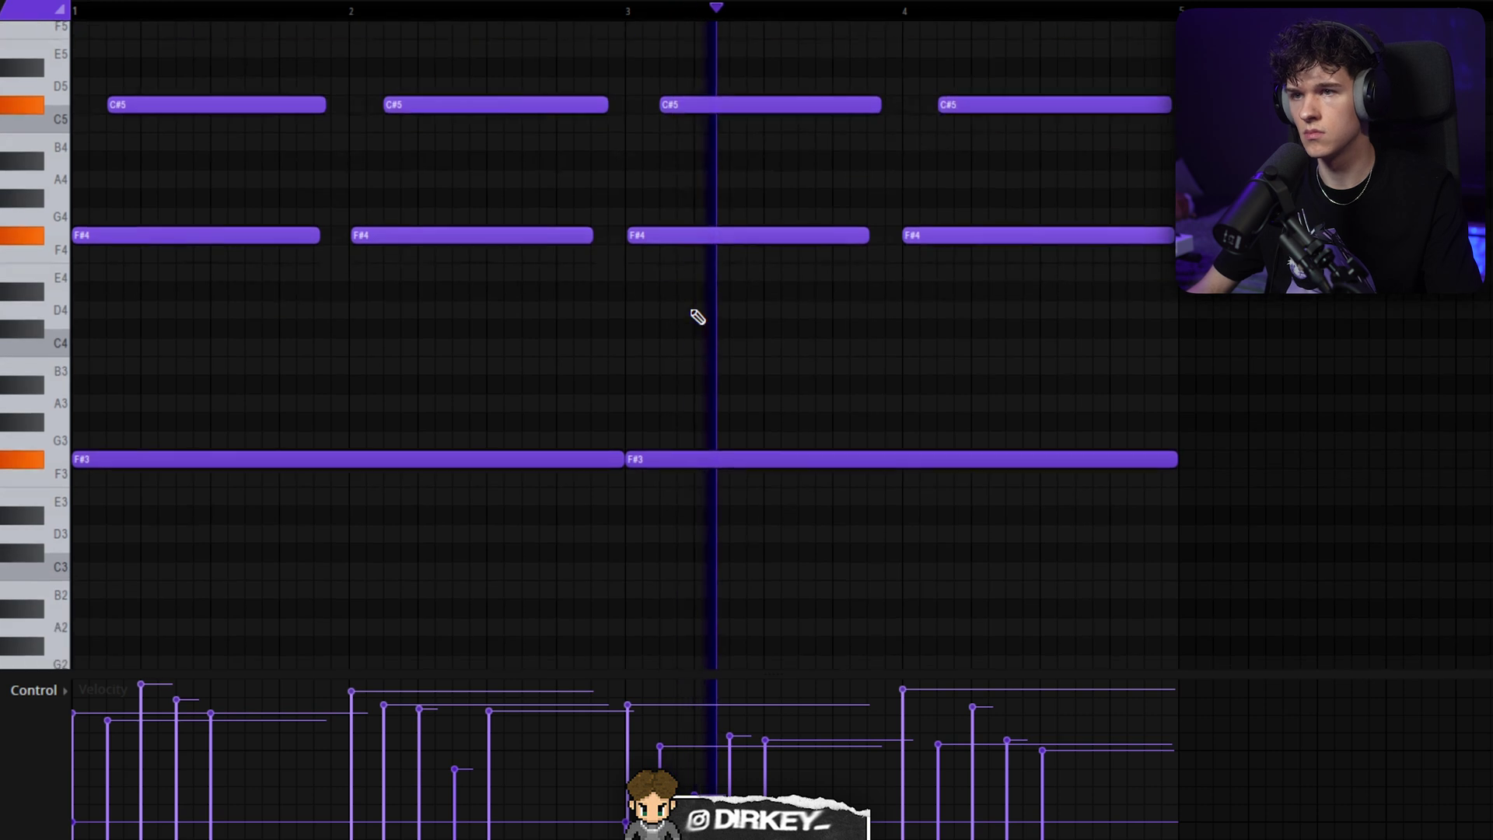
scroll(470, 57, down, 2)
scroll(757, 346, up, 8)
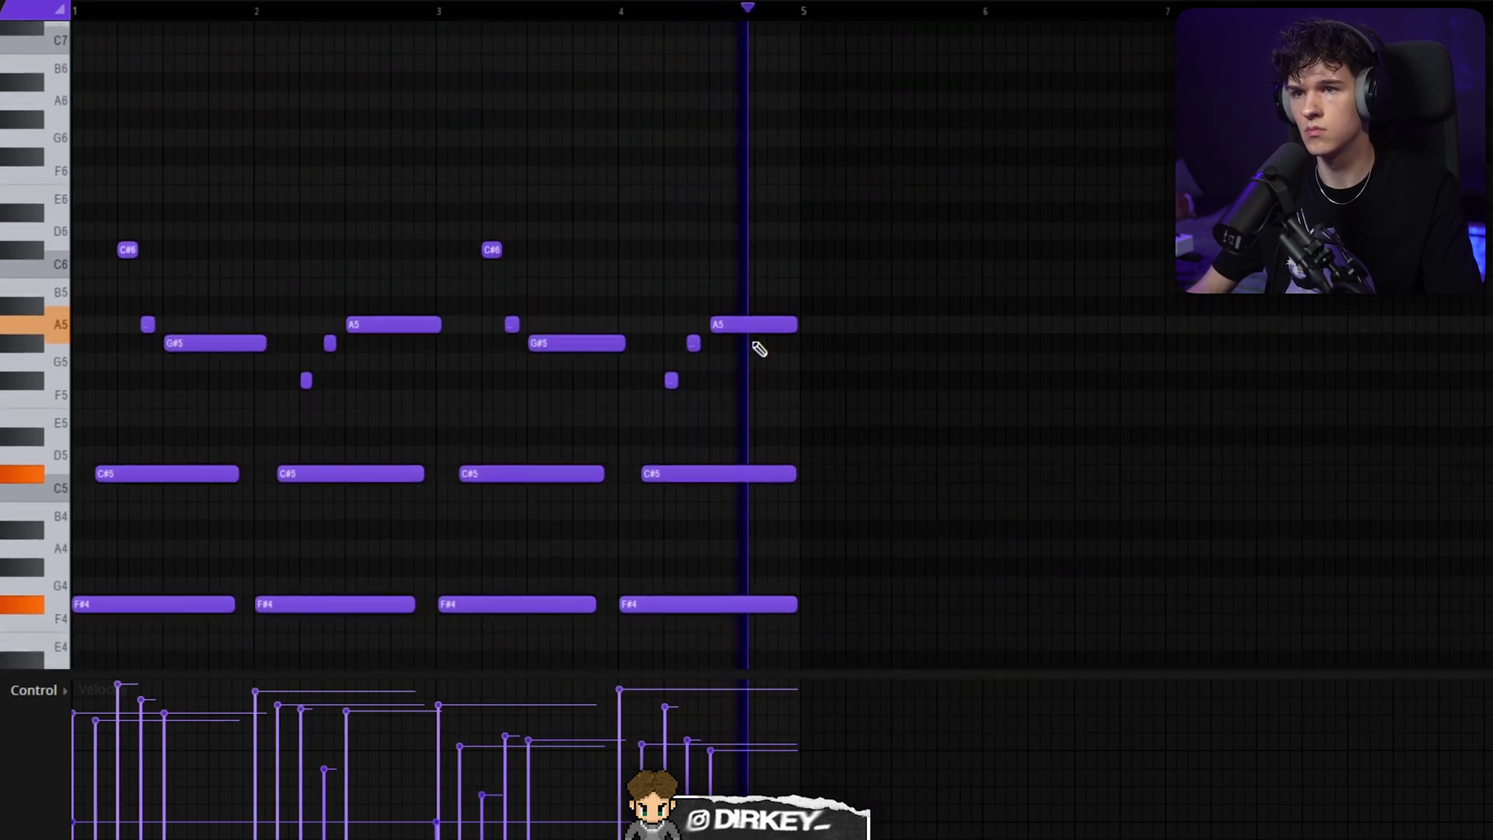
key(ctrl+b)
scroll(660, 29, down, 2)
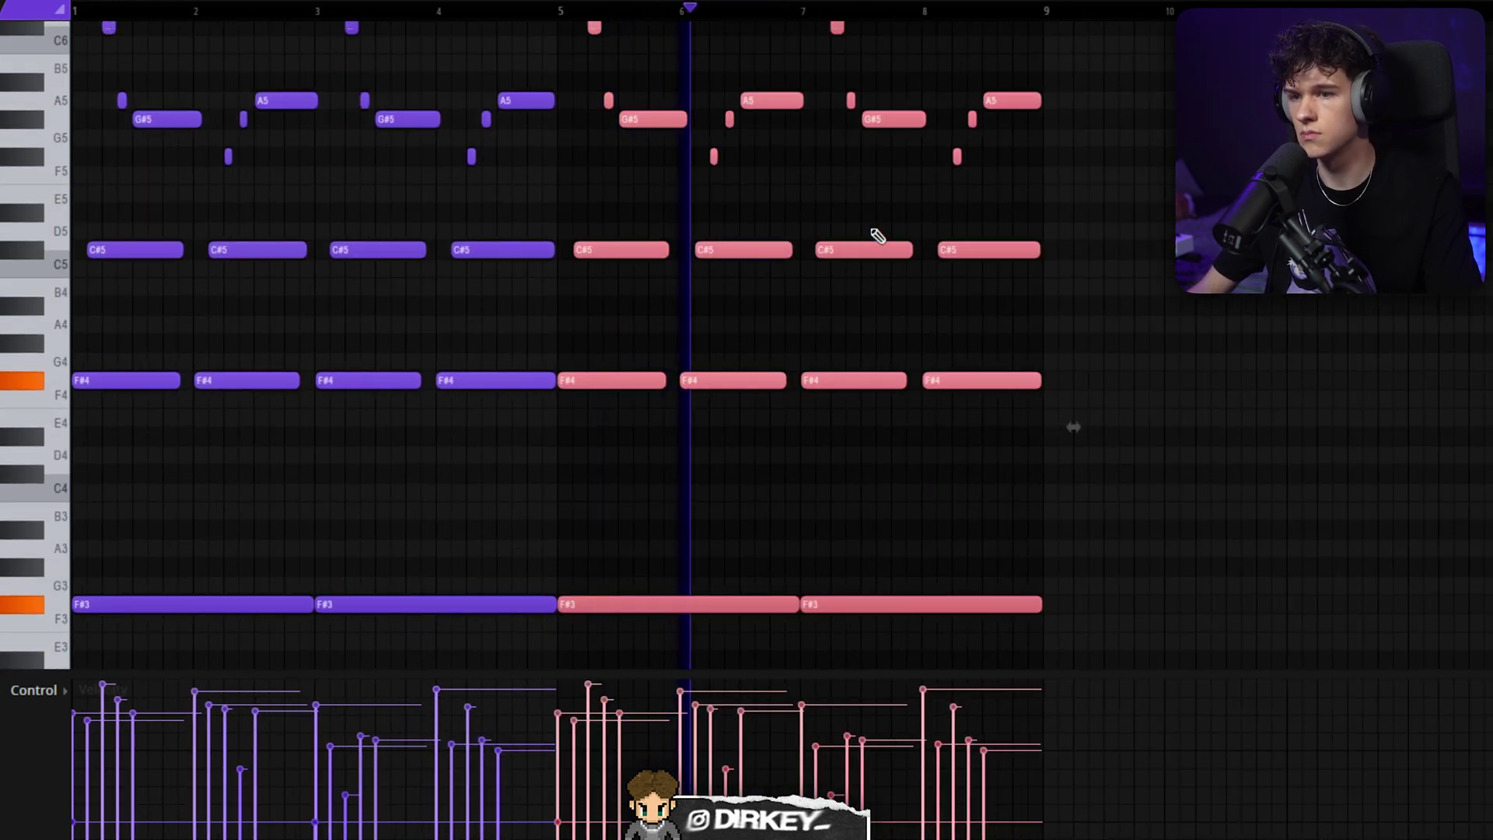
Replace the bass notes in bars 3 and 4 with a single long D3 note
scroll(883, 237, up, 3)
scroll(1002, 233, down, 4)
drag(683, 447, 839, 661)
scroll(826, 293, up, 3)
drag(370, 328, 344, 201)
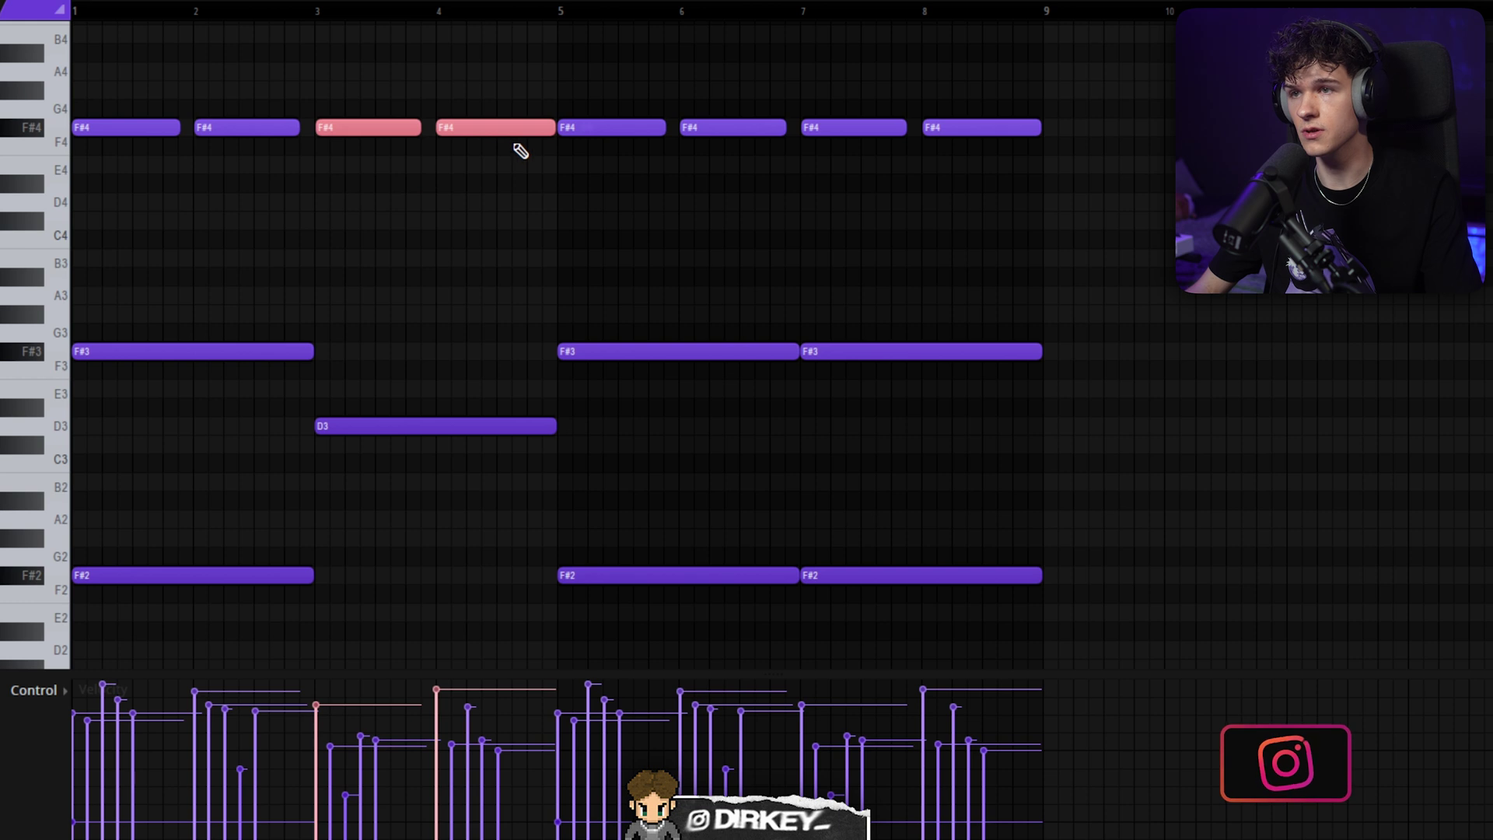
Lower the two F#4 notes in bars 3 and 4 to D4 and play back the change
key(shift+Down)
key(shift+Down)
scroll(467, 198, up, 2)
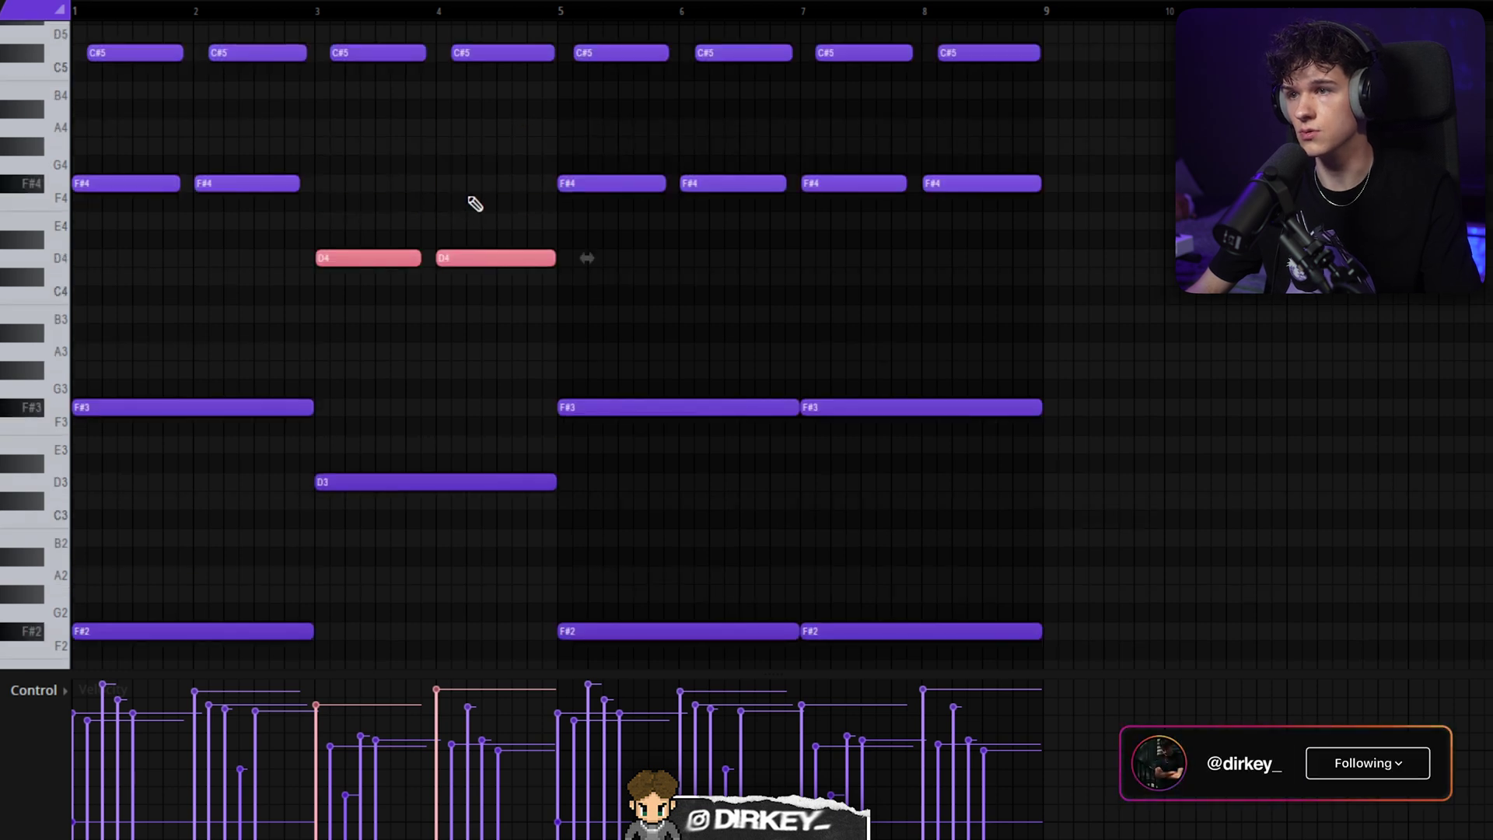
click(413, 440)
key(space)
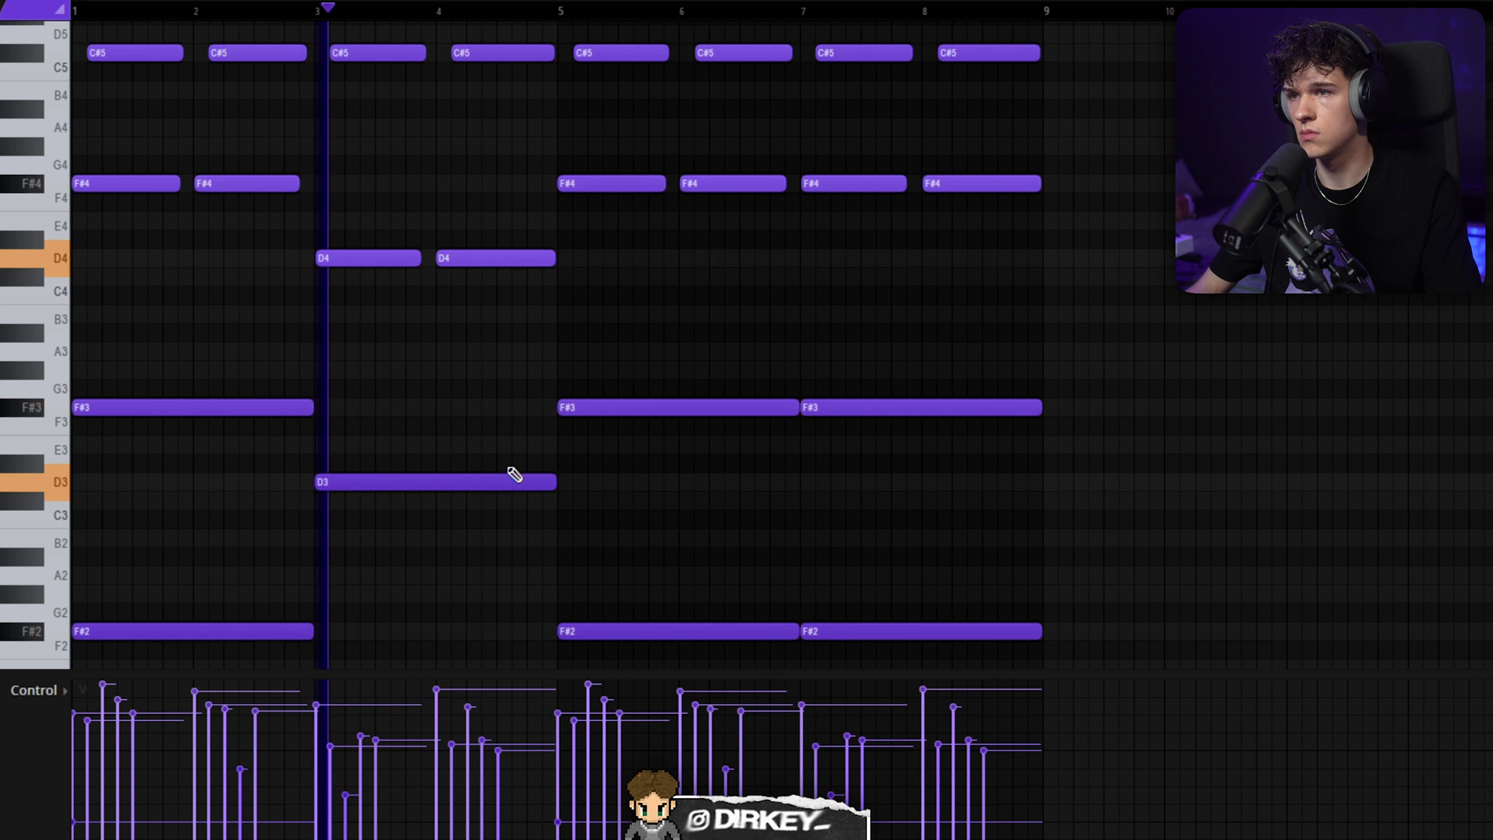
Transpose the lower notes in bars 5 and 6 to B, and use D3 and D4 notes in bars 7 and 8
scroll(684, 237, up, 2)
drag(584, 194, 777, 667)
key(space)
key(shift+Down)
drag(599, 662, 597, 613)
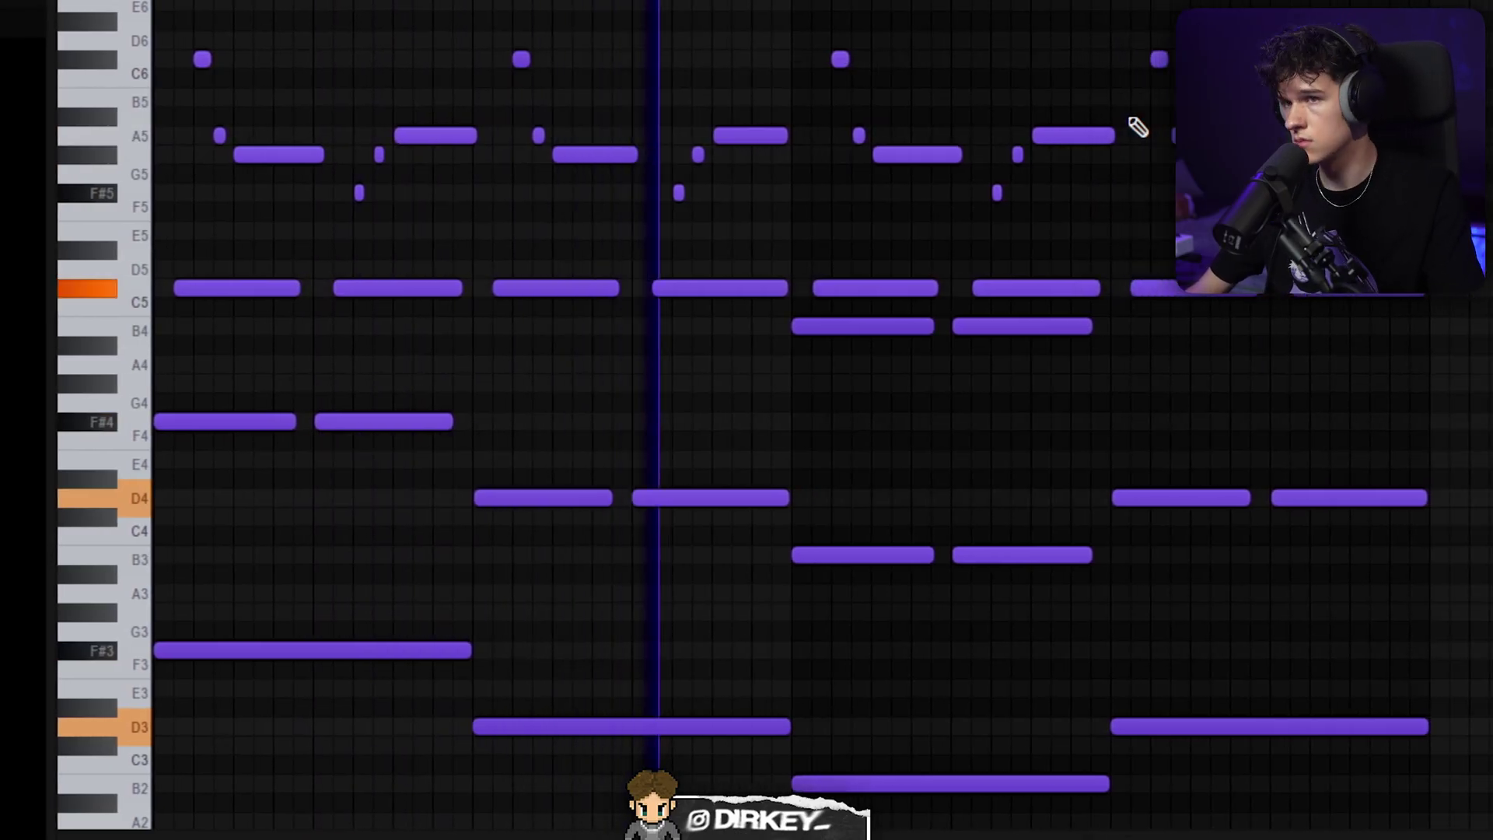
drag(1420, 311, 183, 10)
drag(133, 377, 1187, 805)
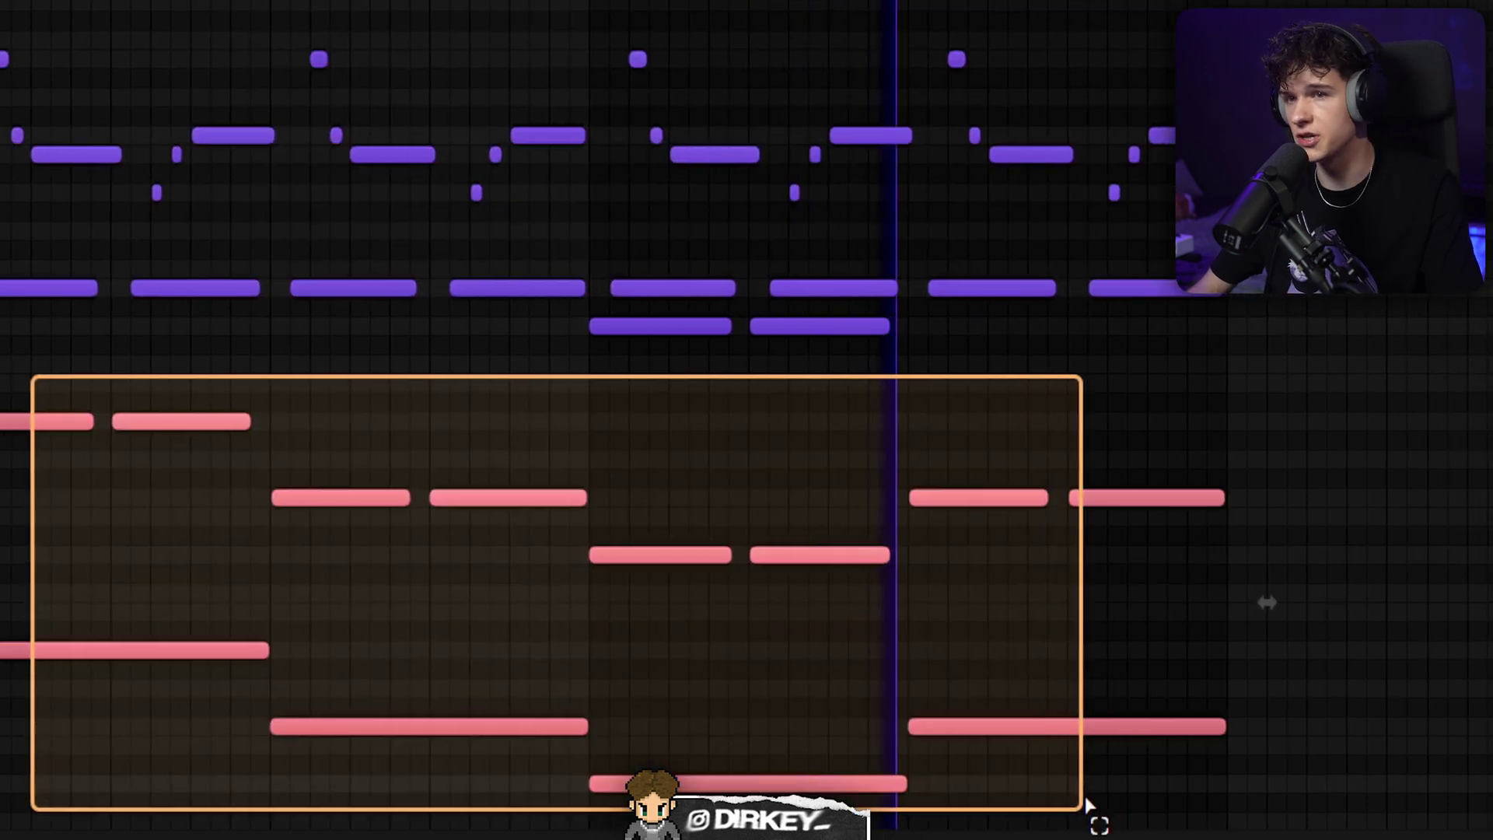
drag(1086, 805, 1089, 801)
click(1236, 723)
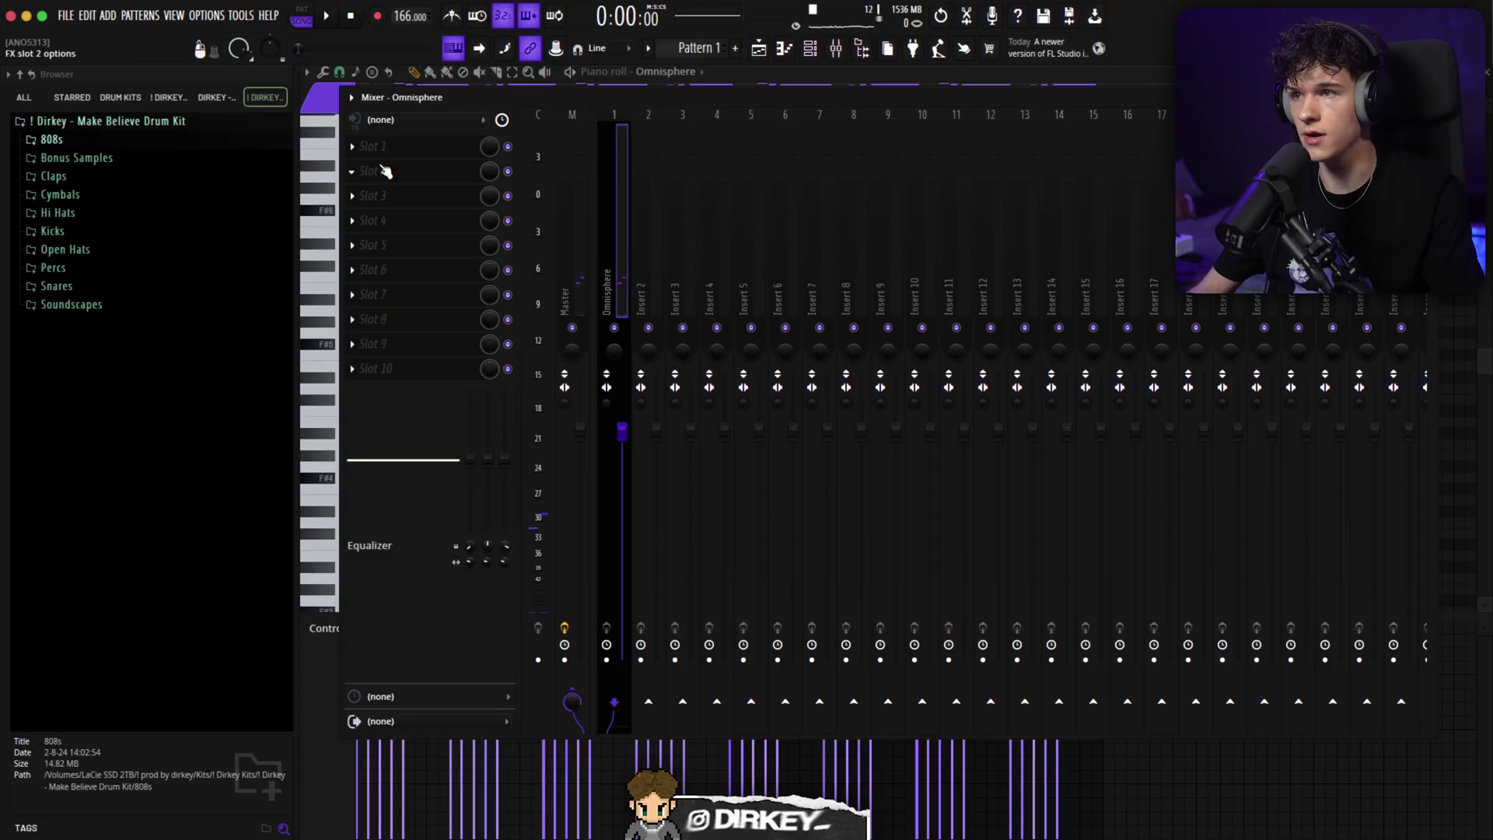
Load HalfTime into effect slot 2 of the Omnisphere mixer track and close its window
click(373, 171)
mouse_move(435, 191)
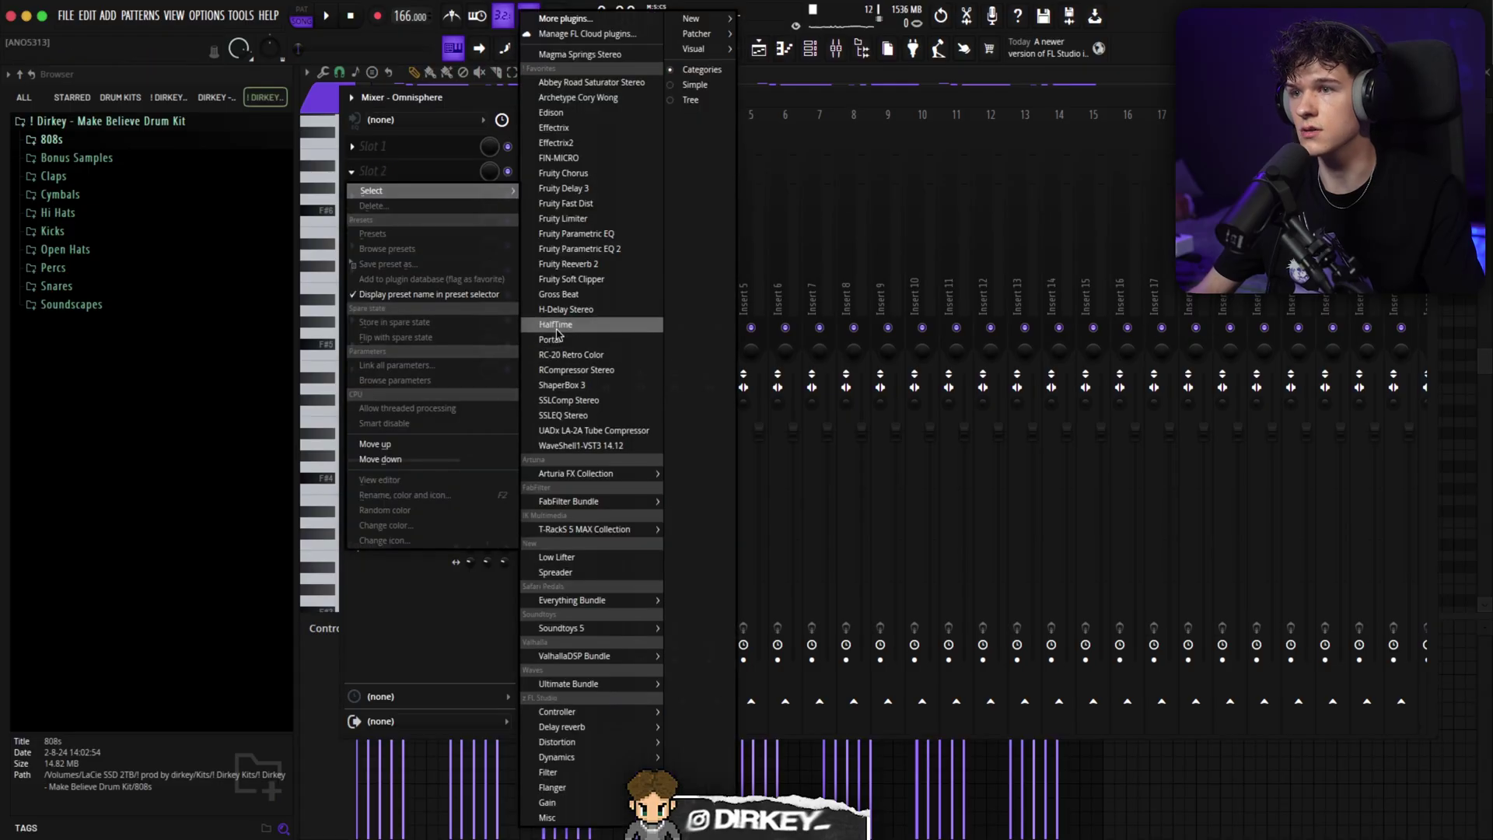
click(556, 327)
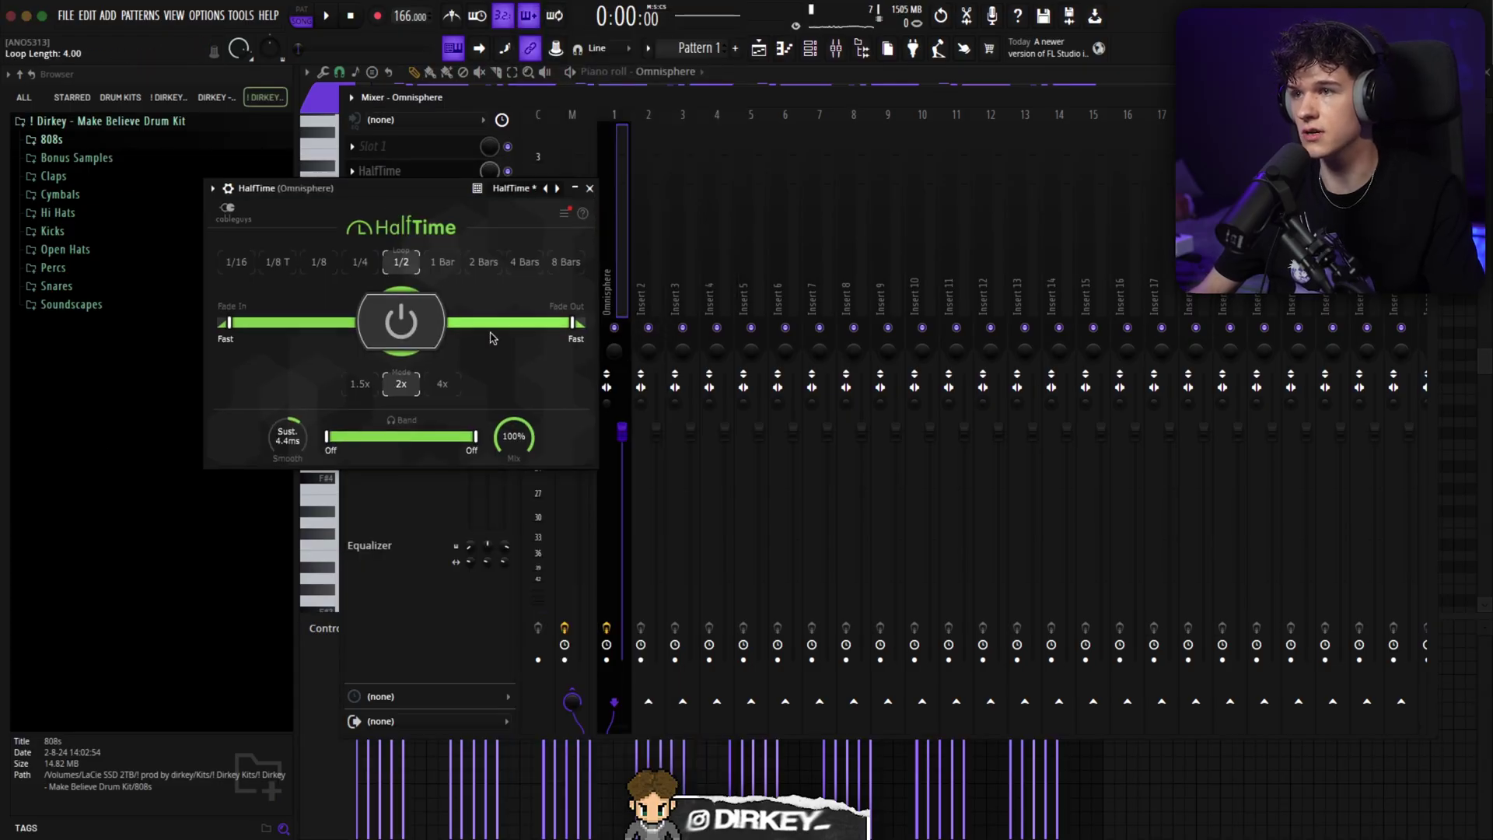
click(591, 189)
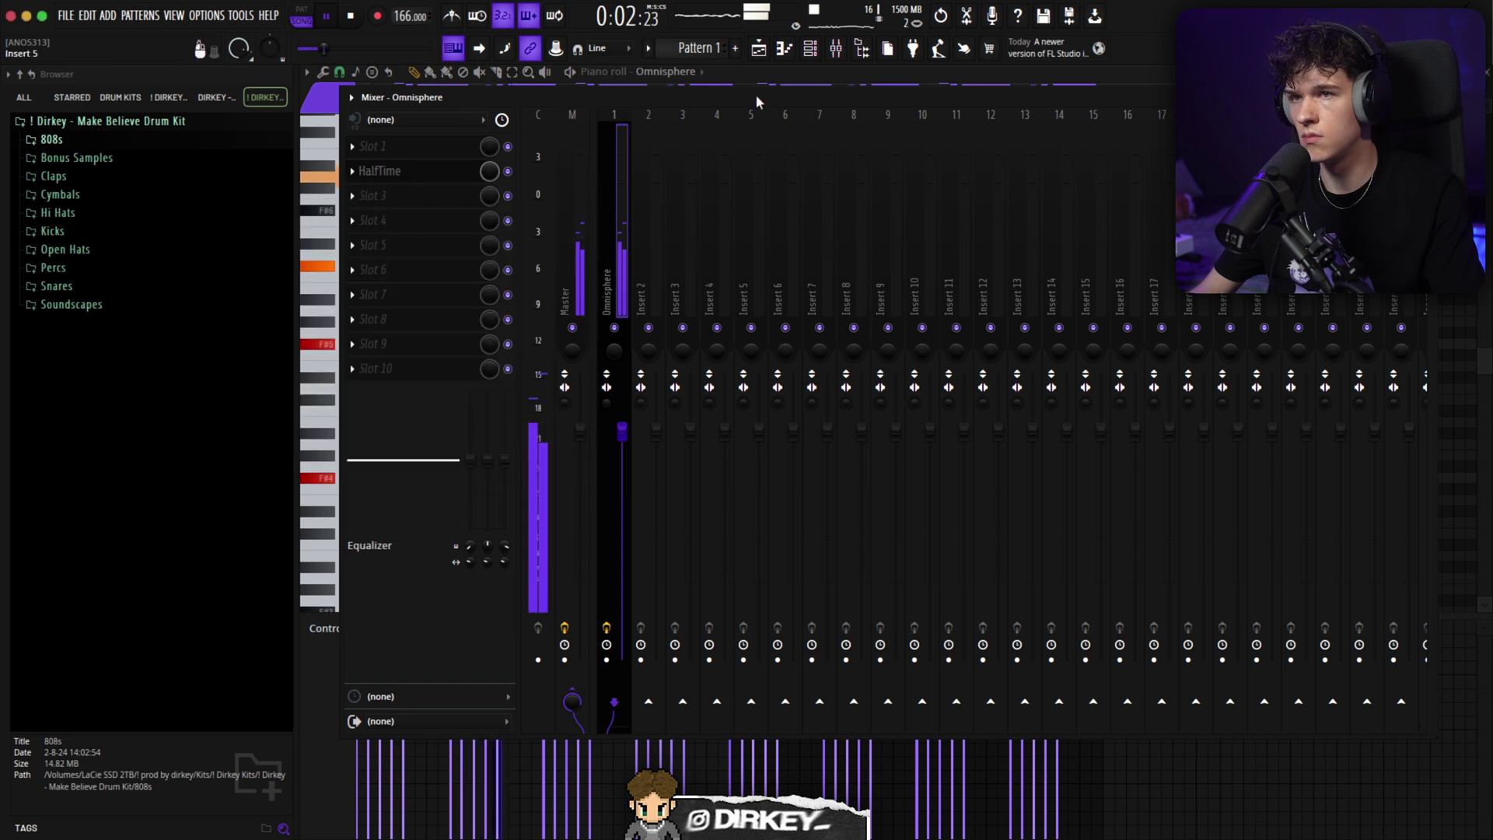
Open the Omnisphere instrument from the channel rack and check which patch it uses
click(809, 49)
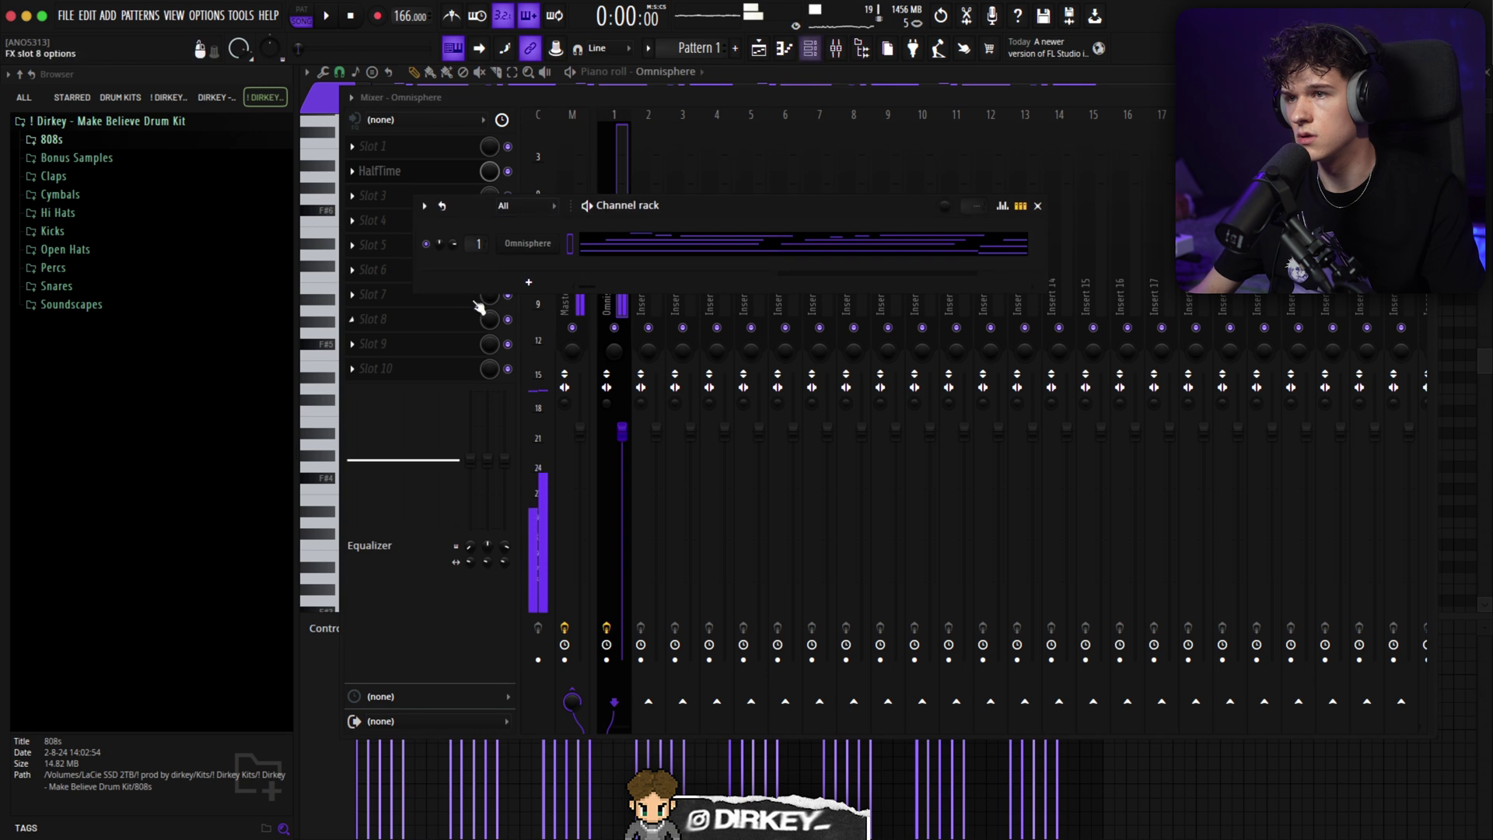
click(667, 244)
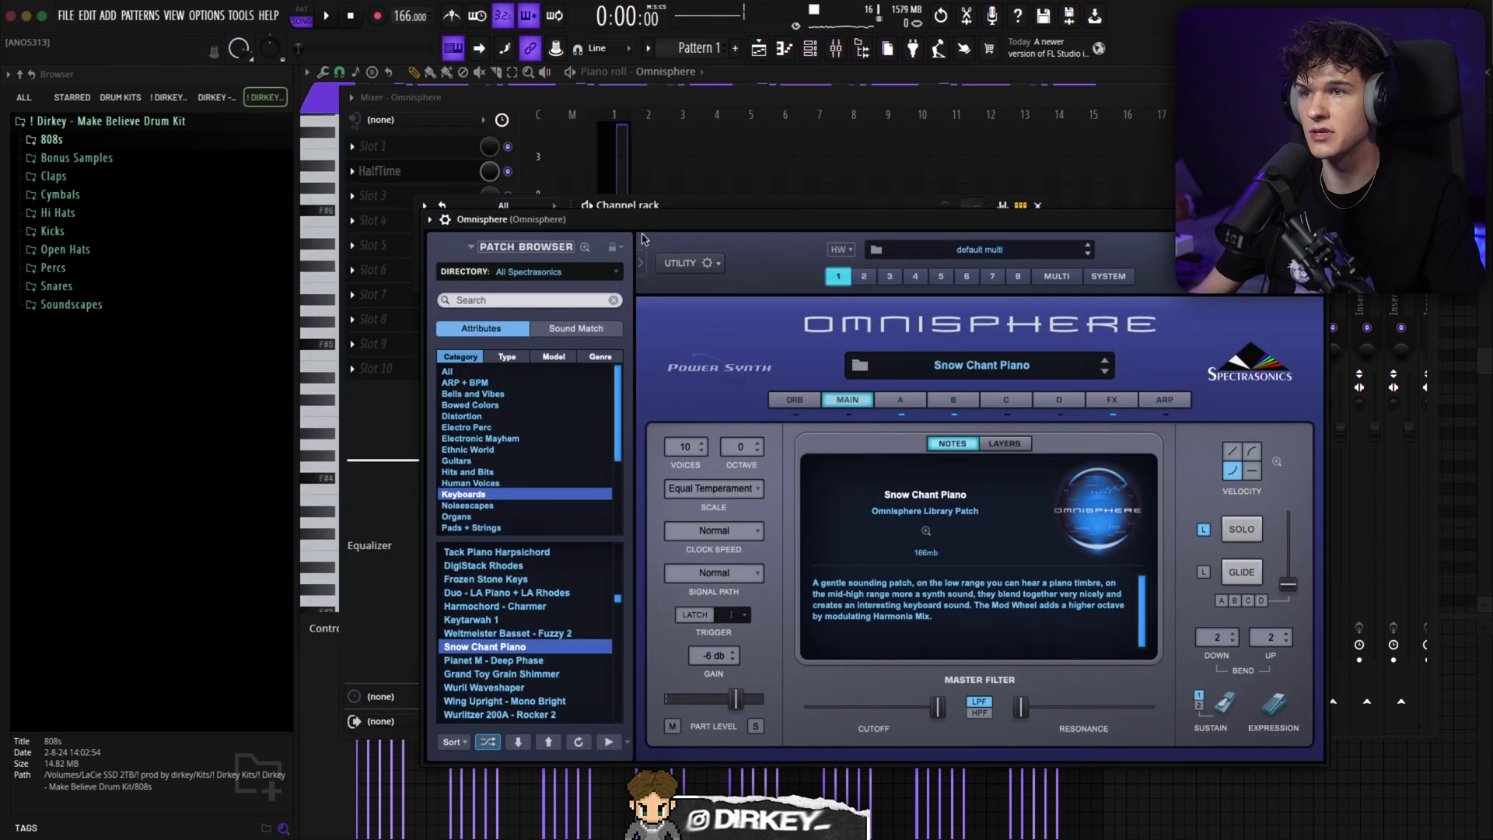
drag(644, 239, 558, 210)
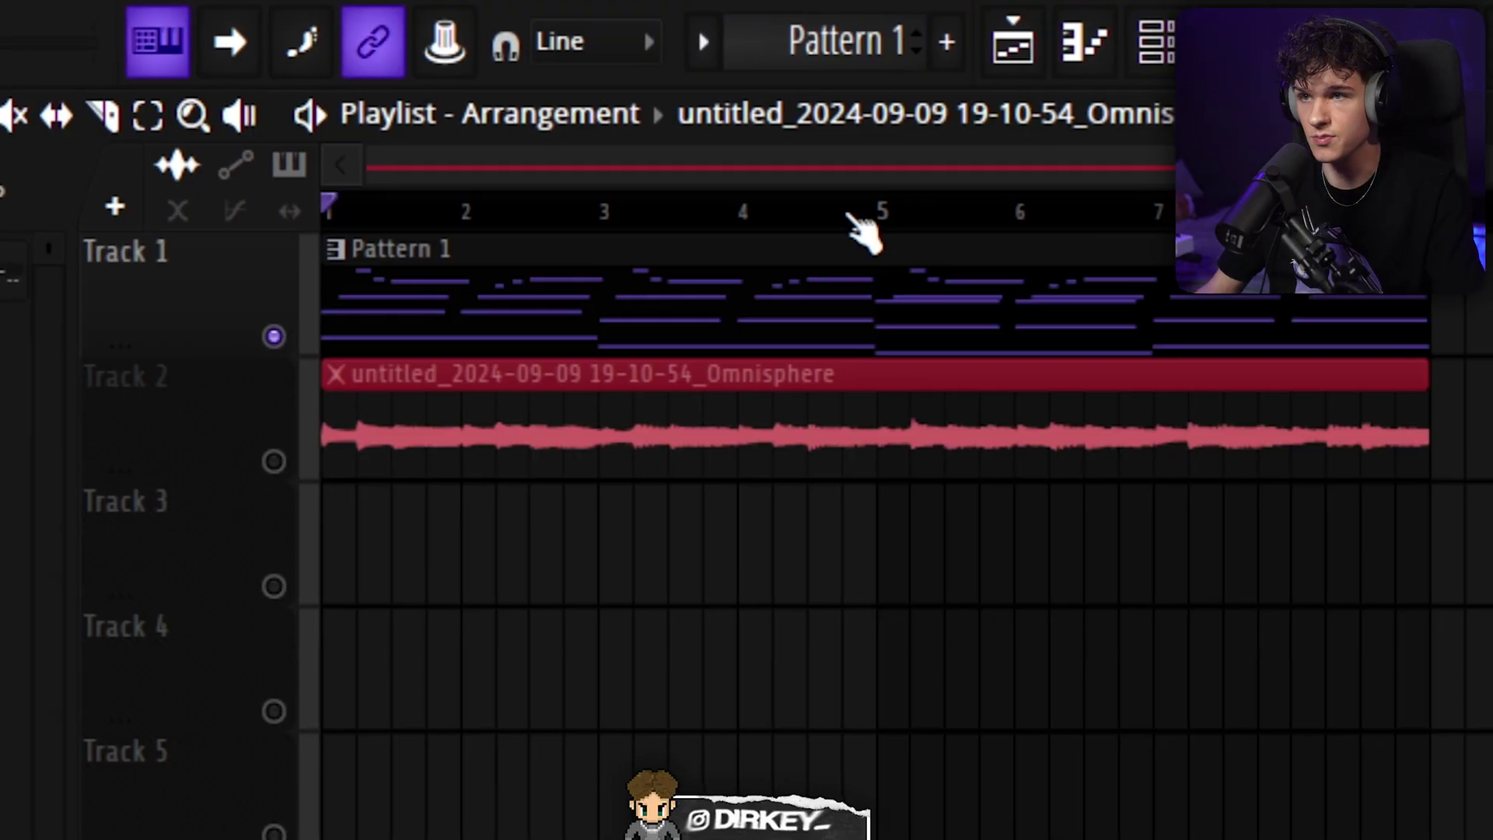
Play Pattern 1 from around bar 5, and solo Track 2 to hear the rendered Omnisphere clip
click(828, 209)
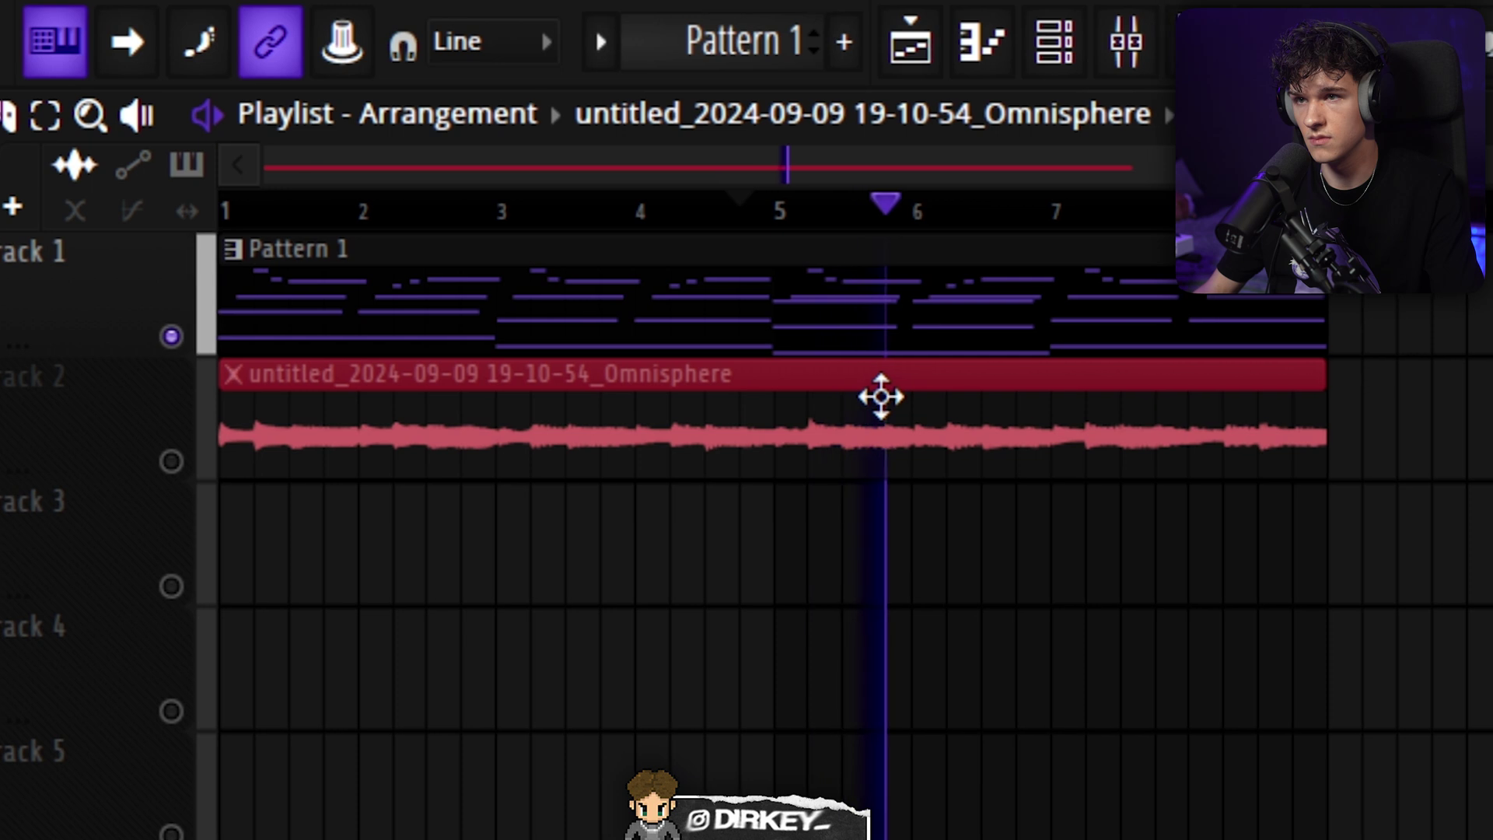
key(space)
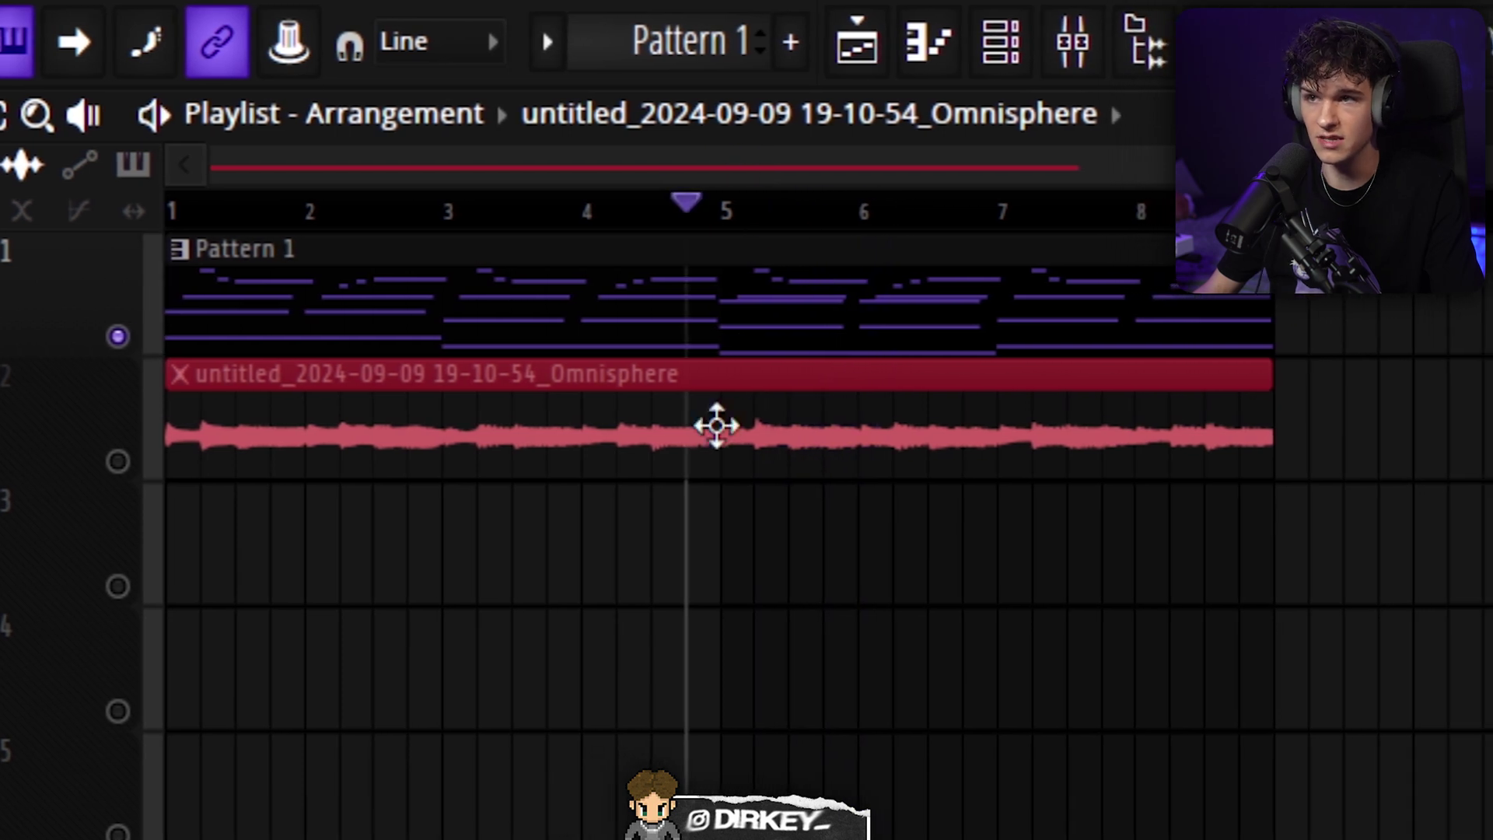
right_click(107, 461)
key(space)
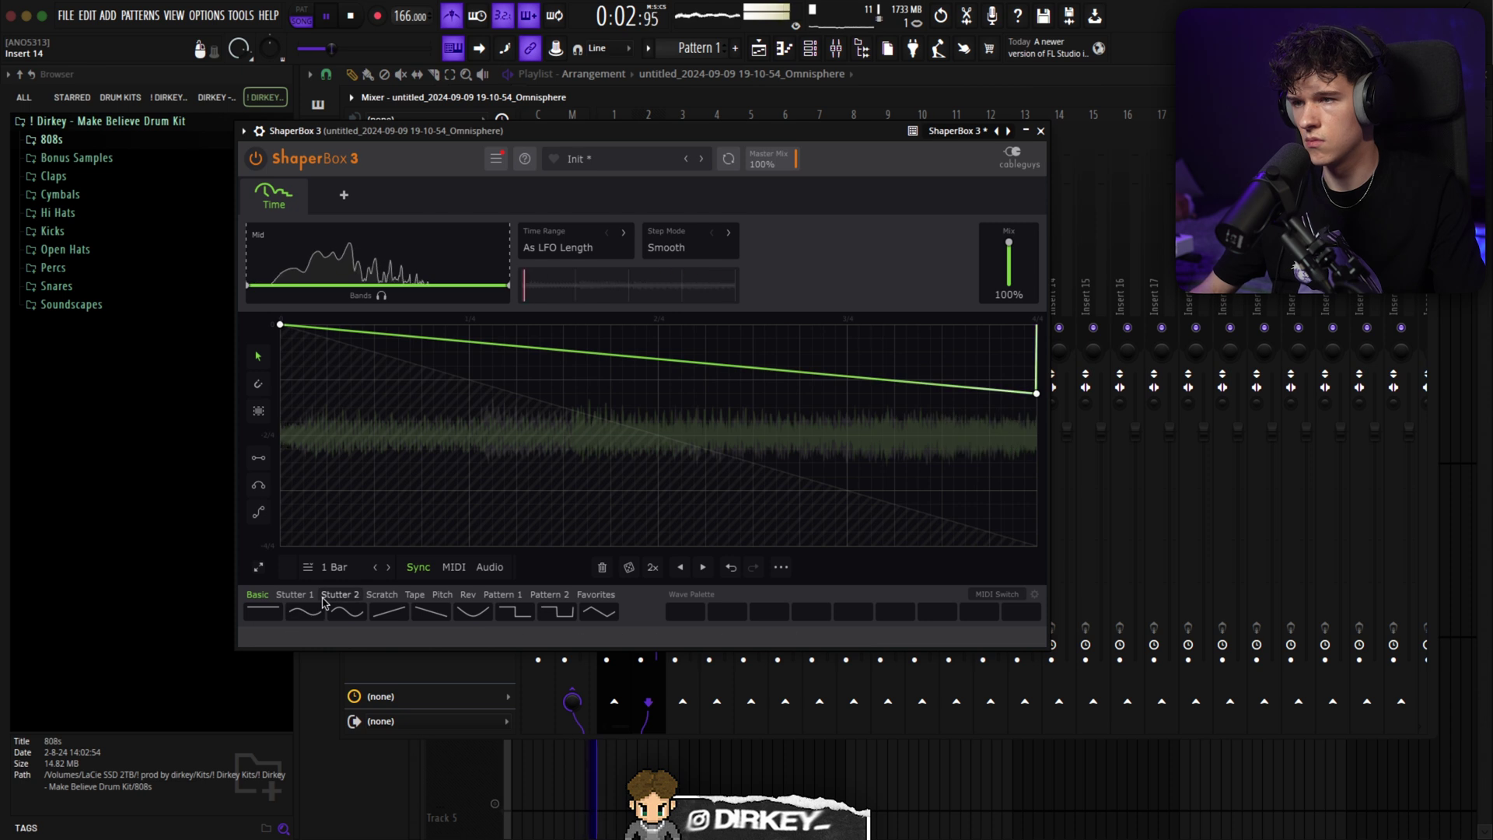
Shape the second ShaperBox 3's 2-bar Time curve, flat up to 6/4 and sloping down to the end, and check it against the first
click(344, 195)
click(344, 194)
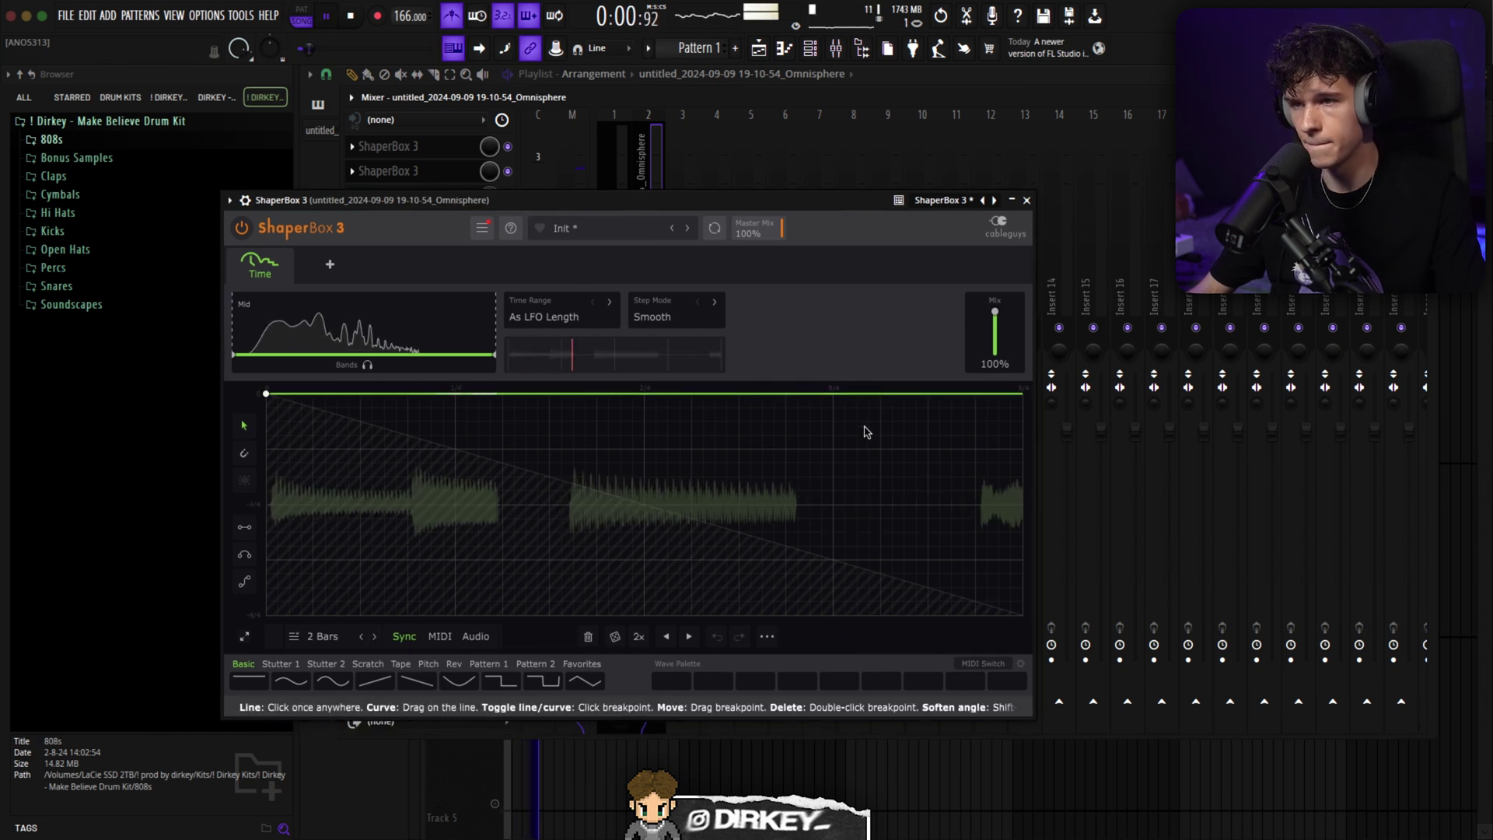
key(space)
click(835, 434)
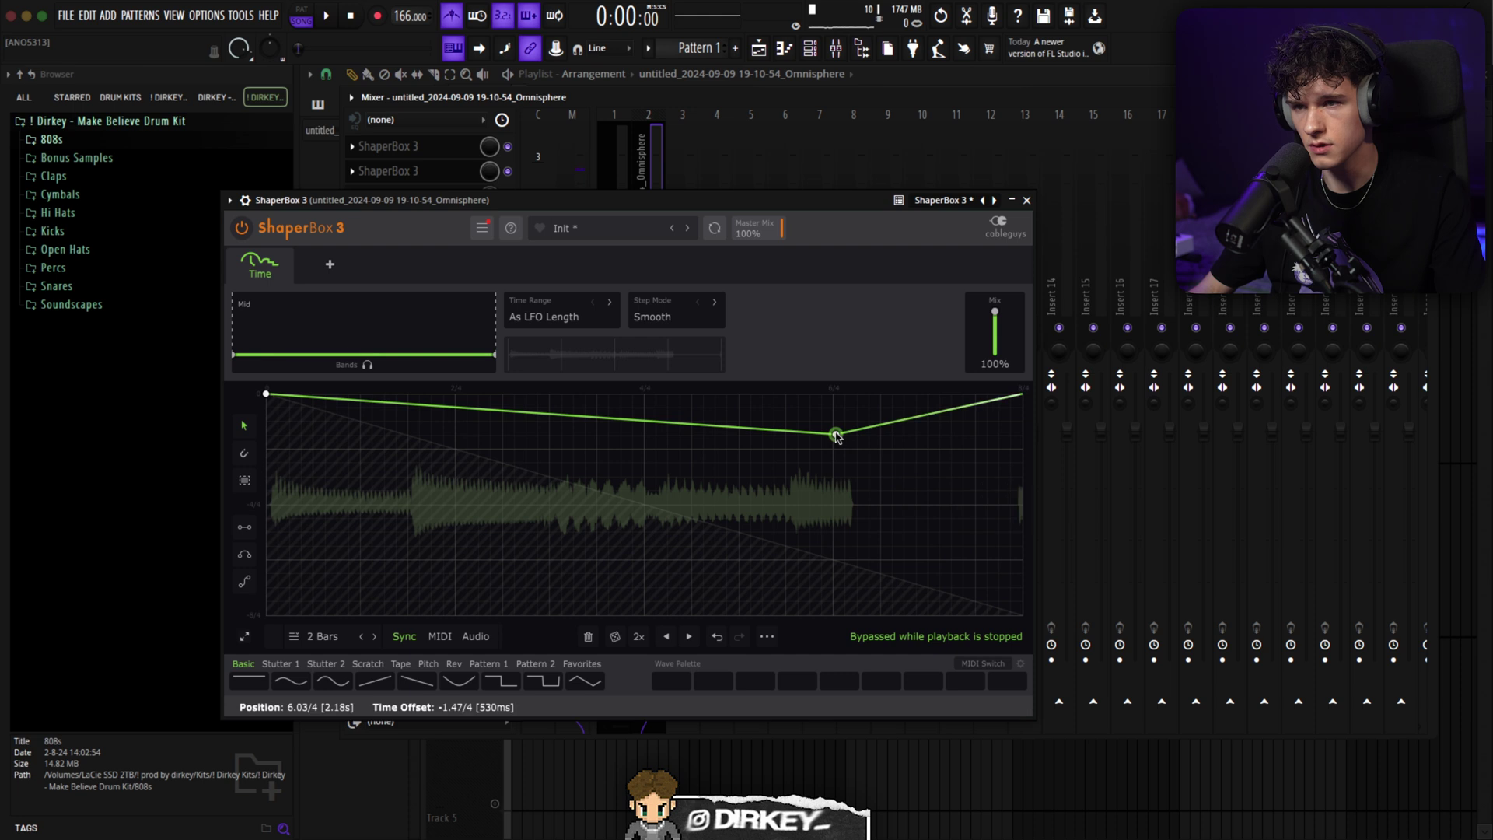
key(space)
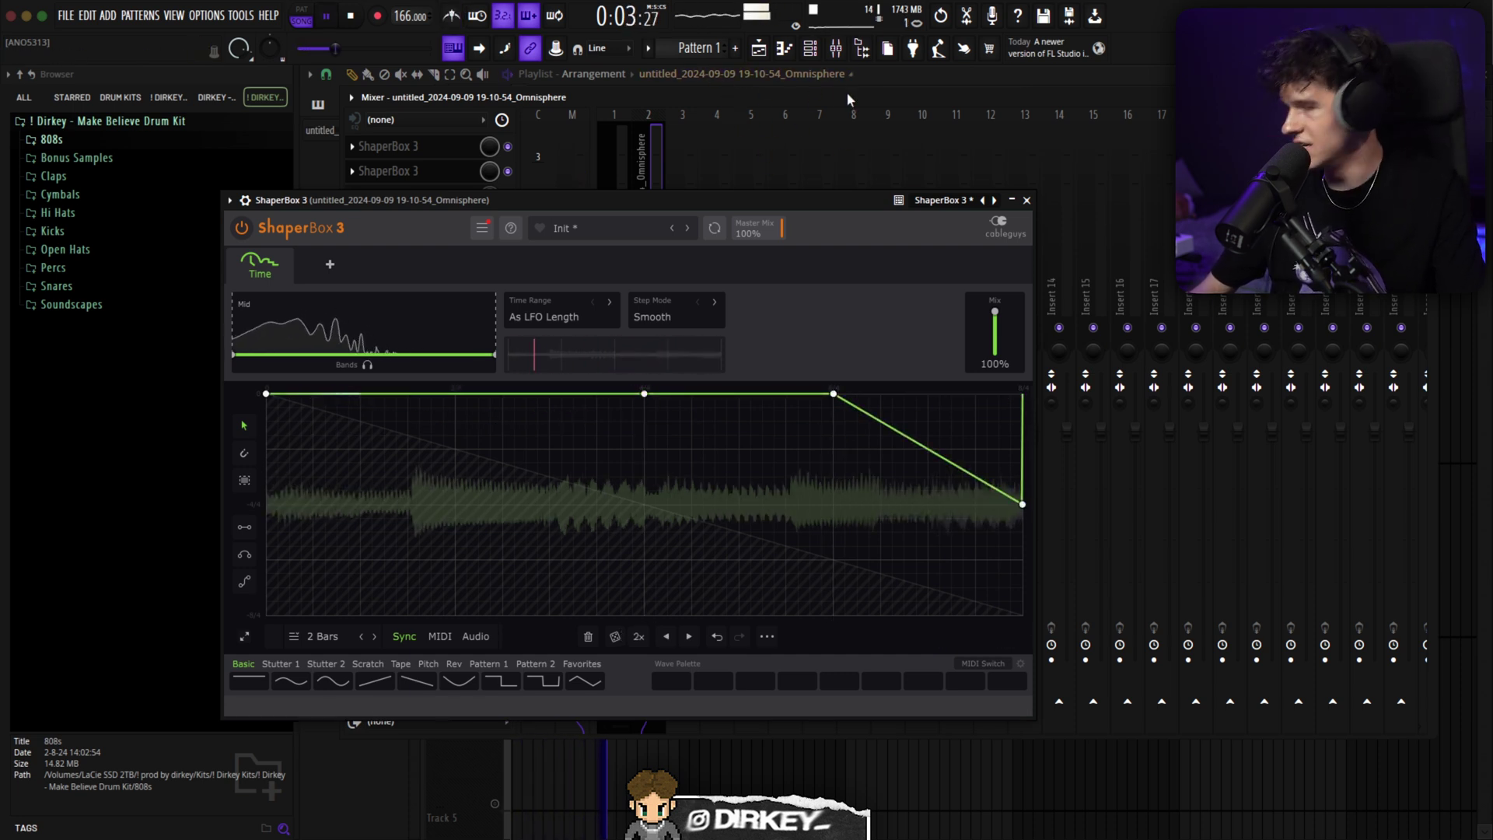
click(413, 147)
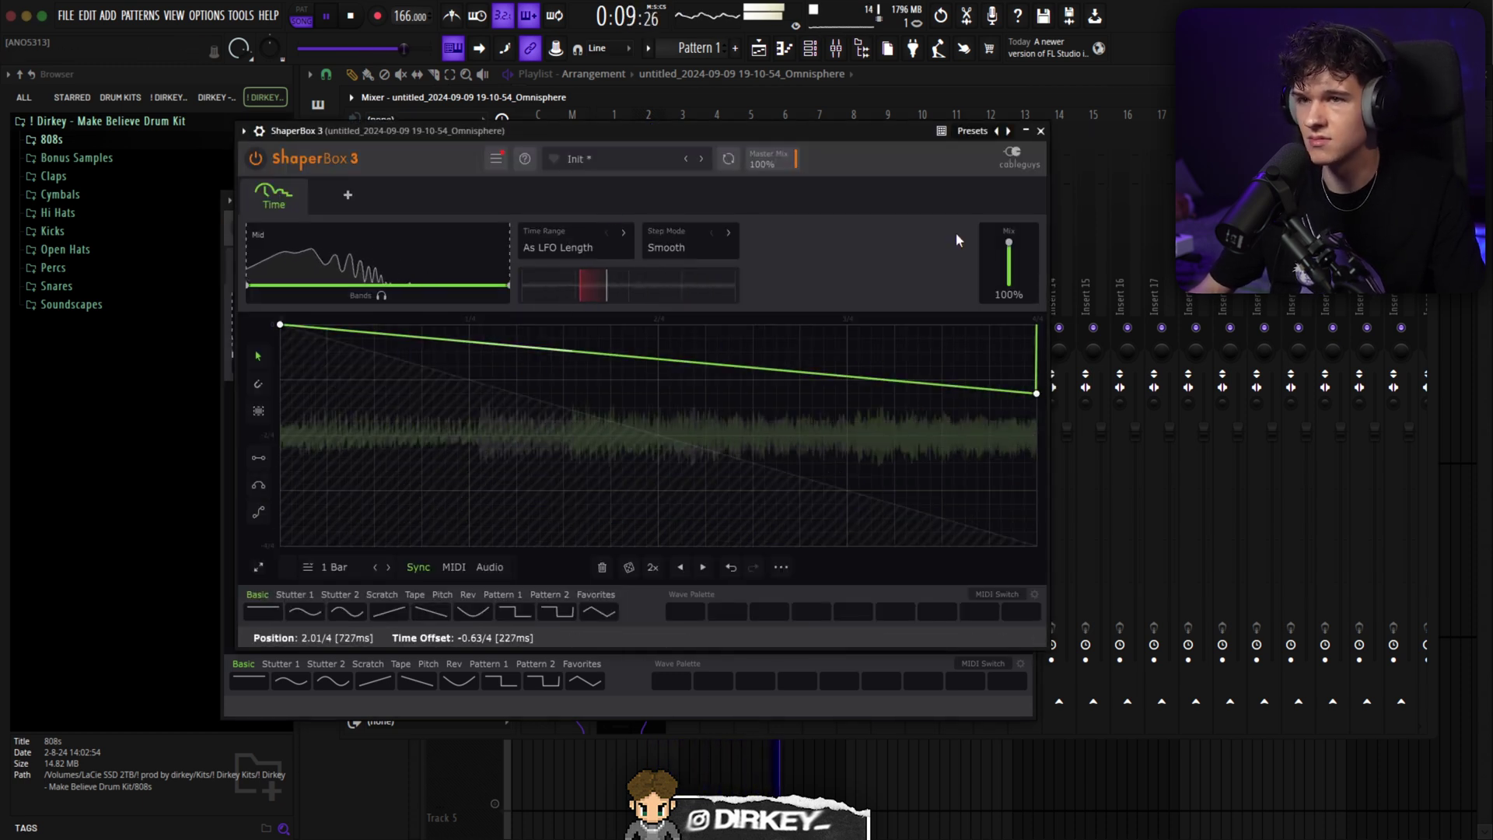
click(1041, 131)
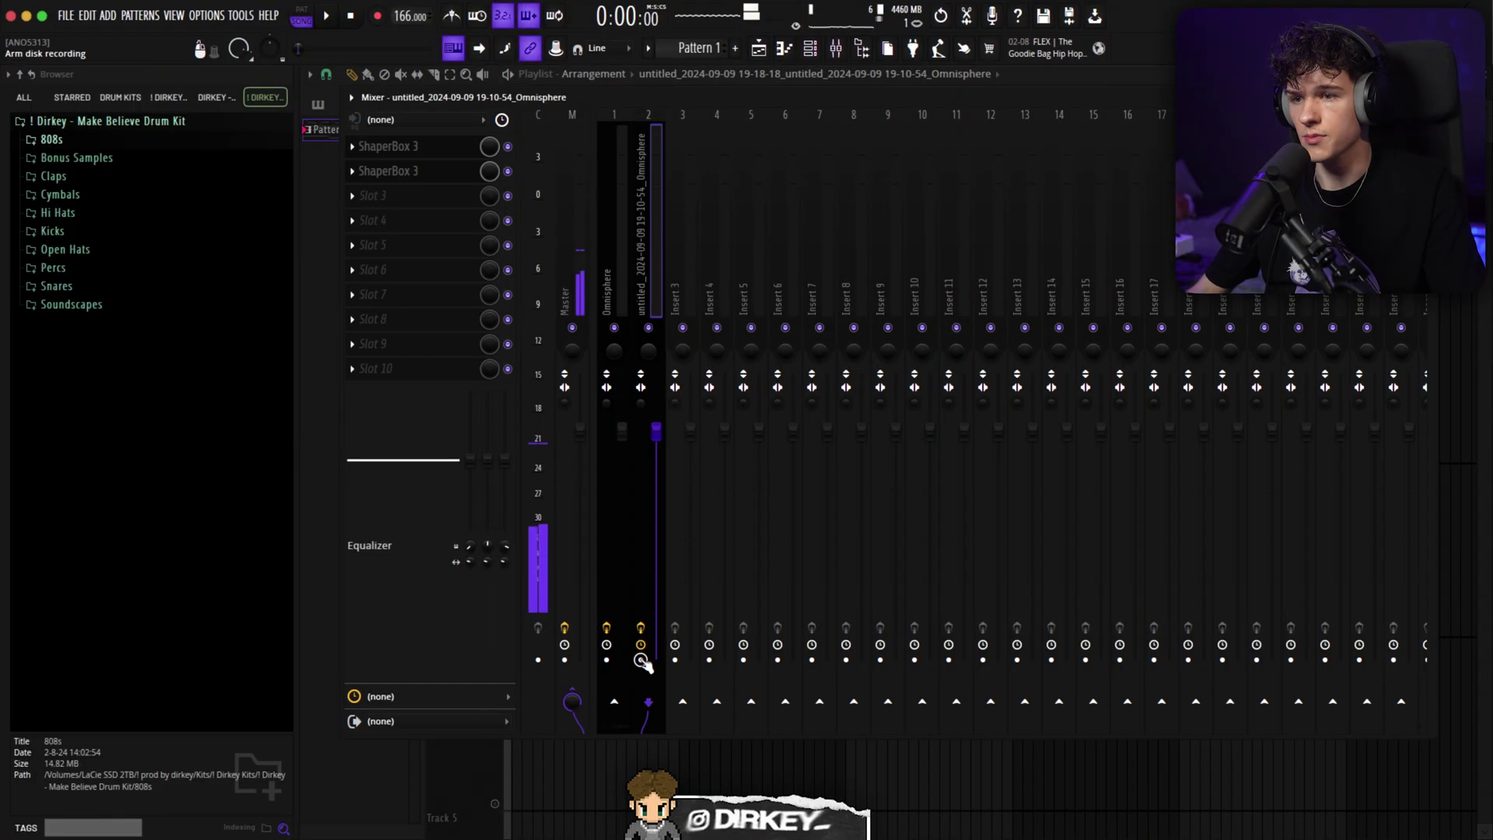
Inspect the channel settings of the newly rendered Omnisphere audio clip in the playlist
double_click(618, 398)
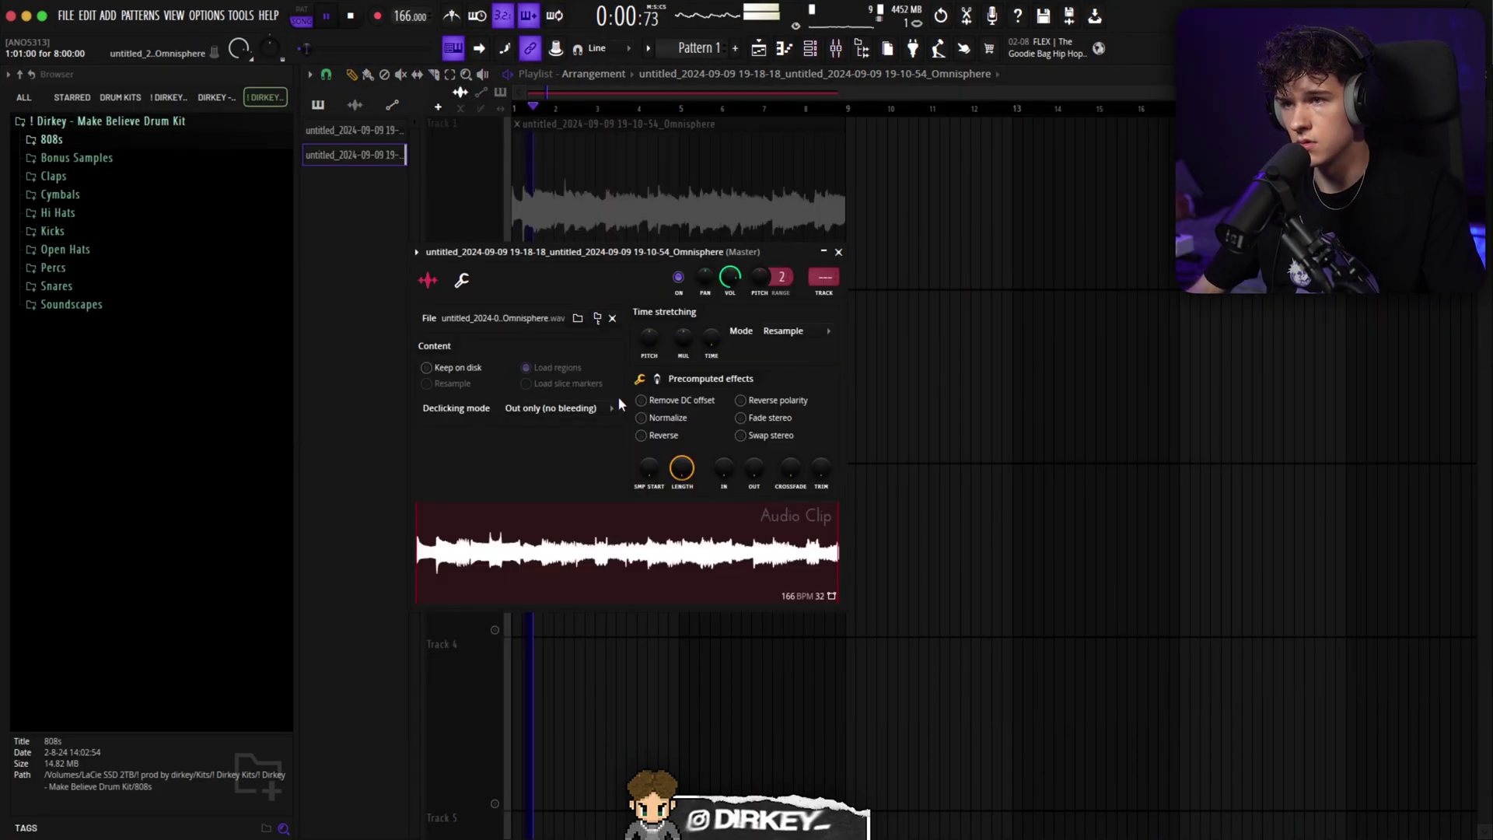
key(Escape)
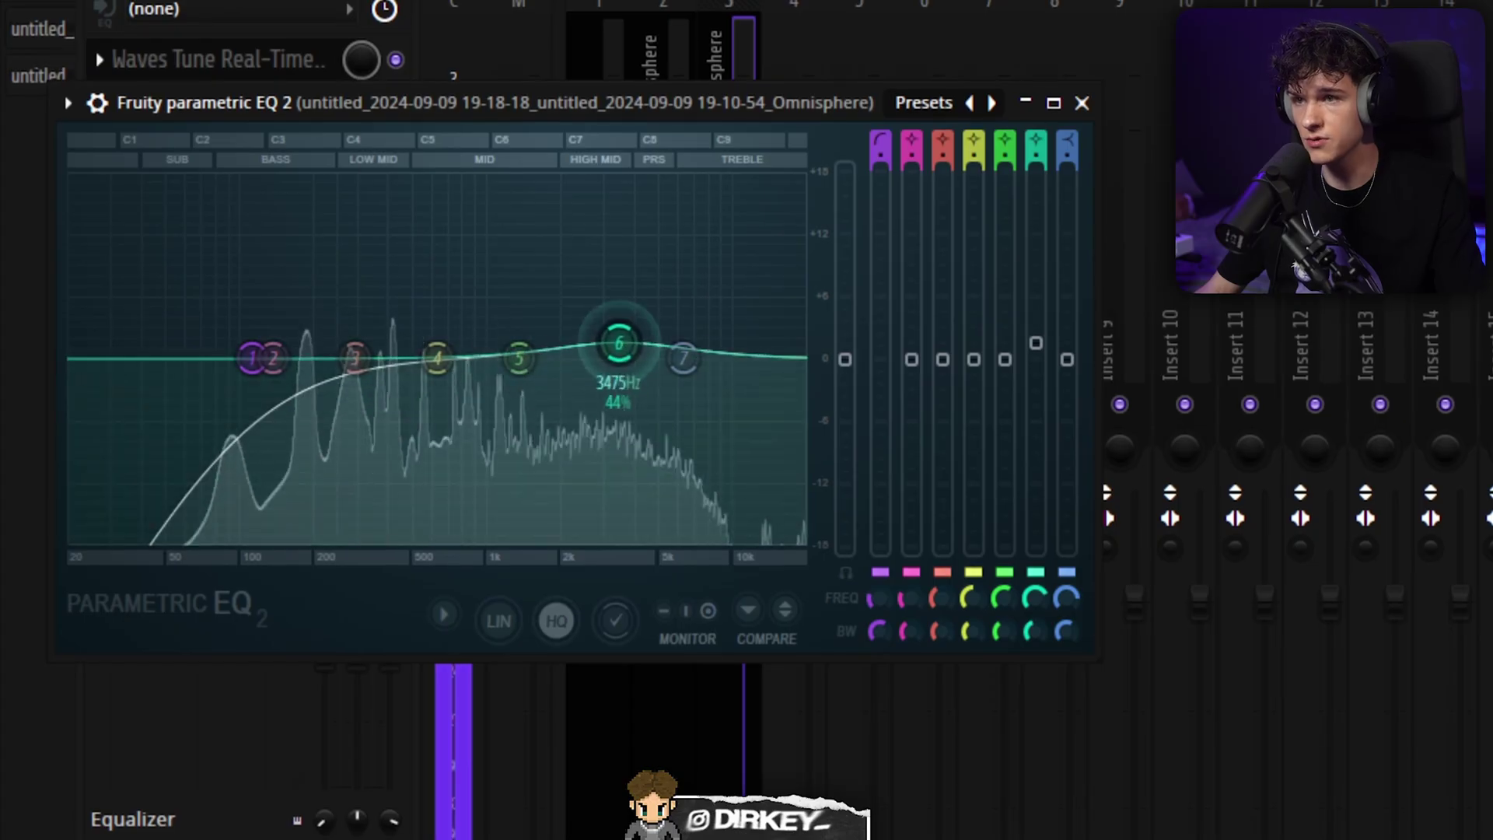
Reposition a low band and a high band in Fruity Parametric EQ 2 on the rendered clip's mixer track
drag(346, 359, 217, 358)
drag(630, 360, 700, 388)
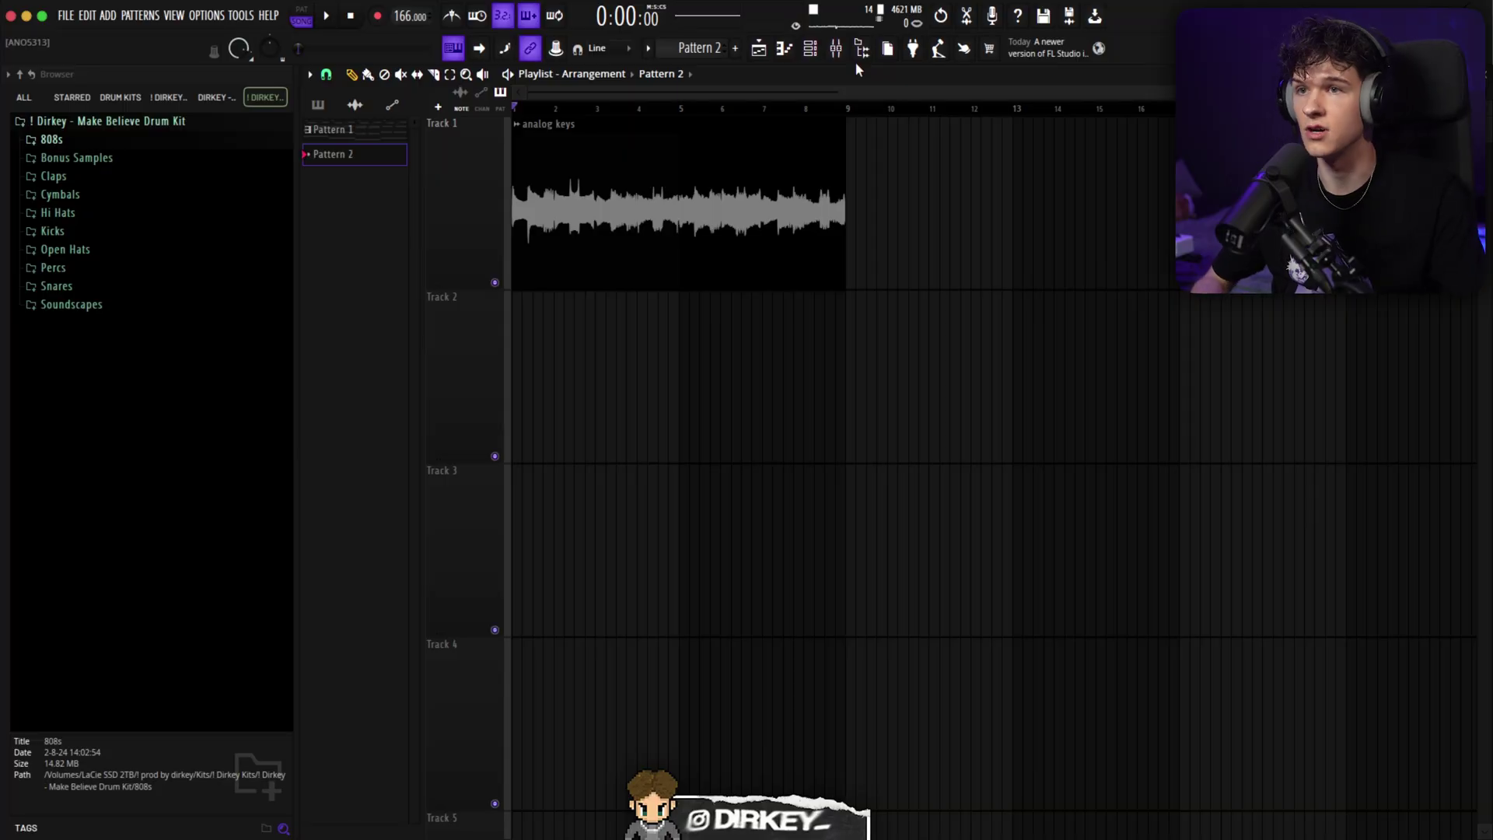
Try Fruity Parametric EQ 2 on the Master track with the 20Hz + 18kHz cut preset and a raised low cut during playback
click(837, 57)
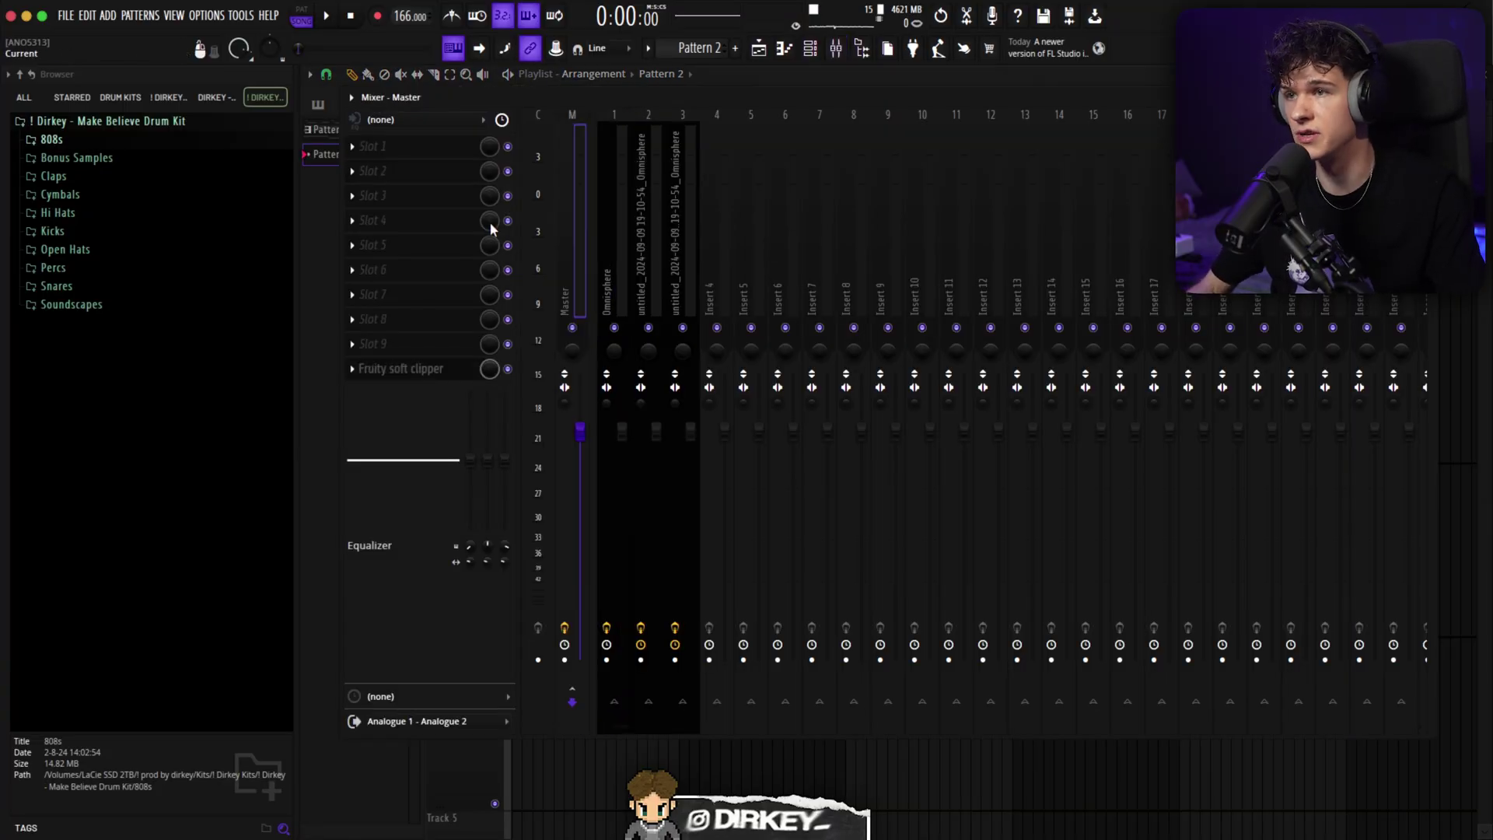
click(387, 148)
click(572, 249)
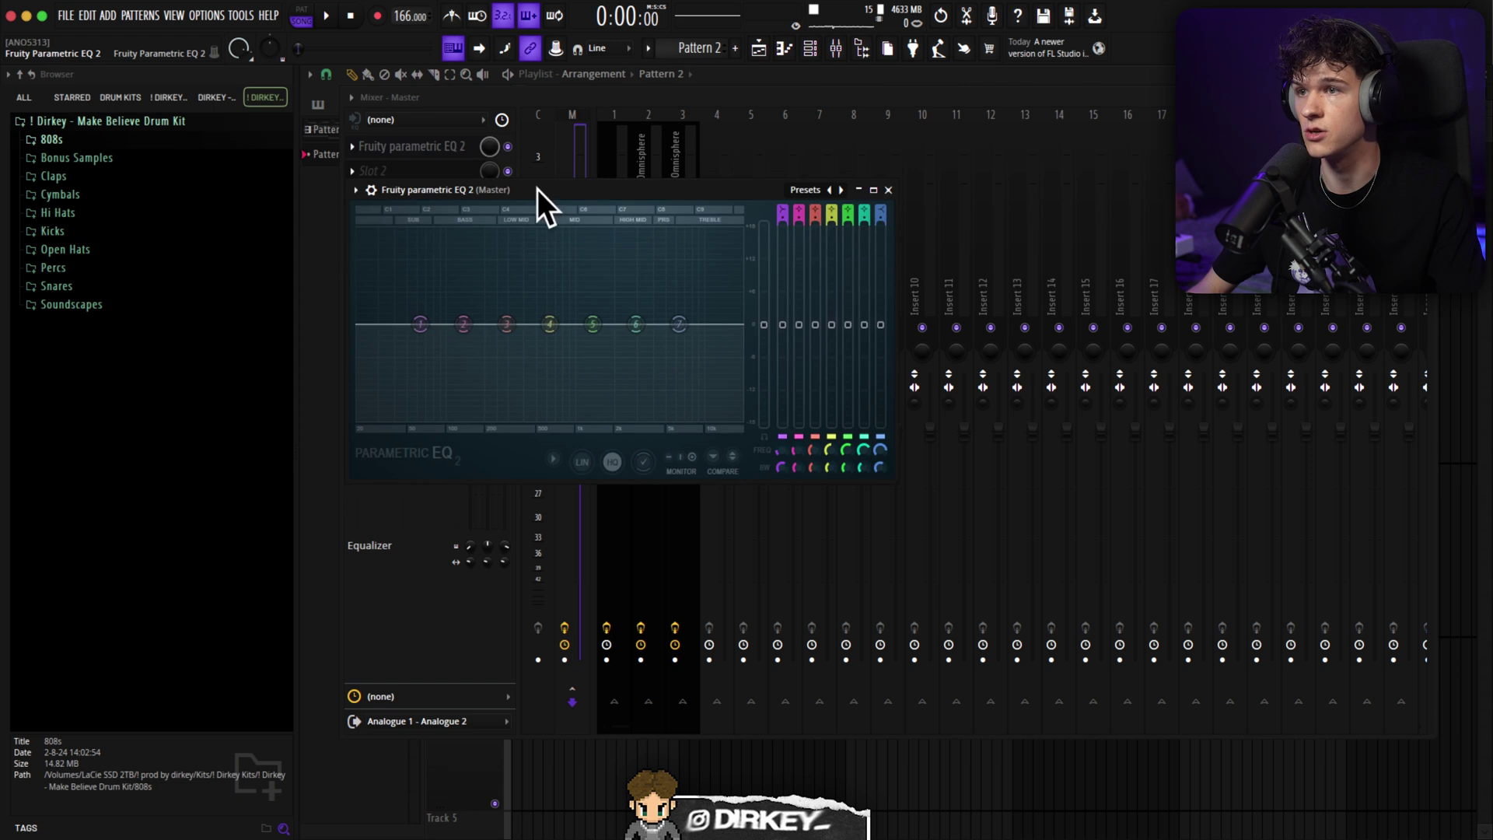
drag(535, 189, 543, 225)
key(space)
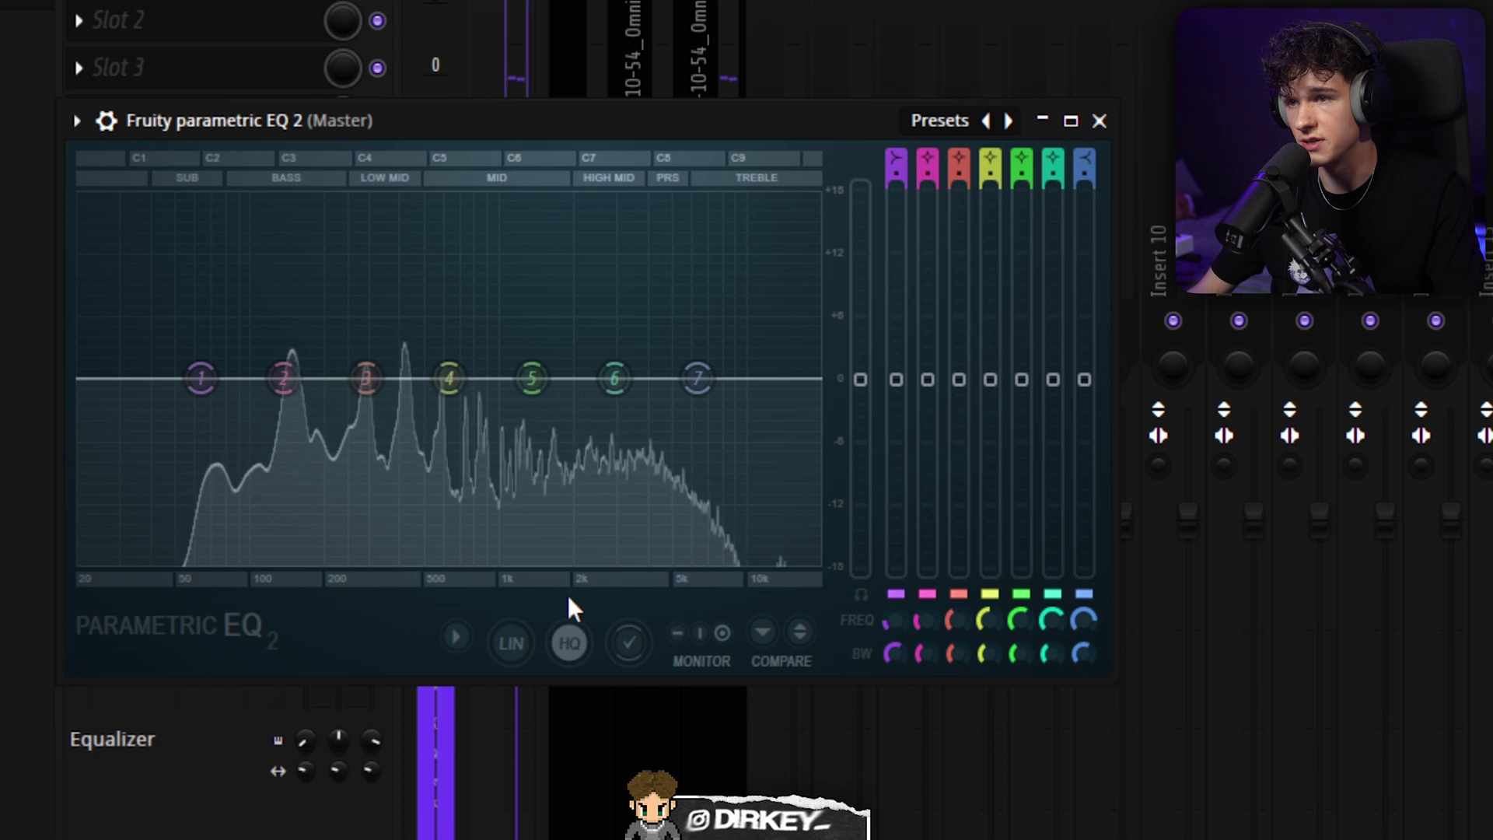
click(1008, 120)
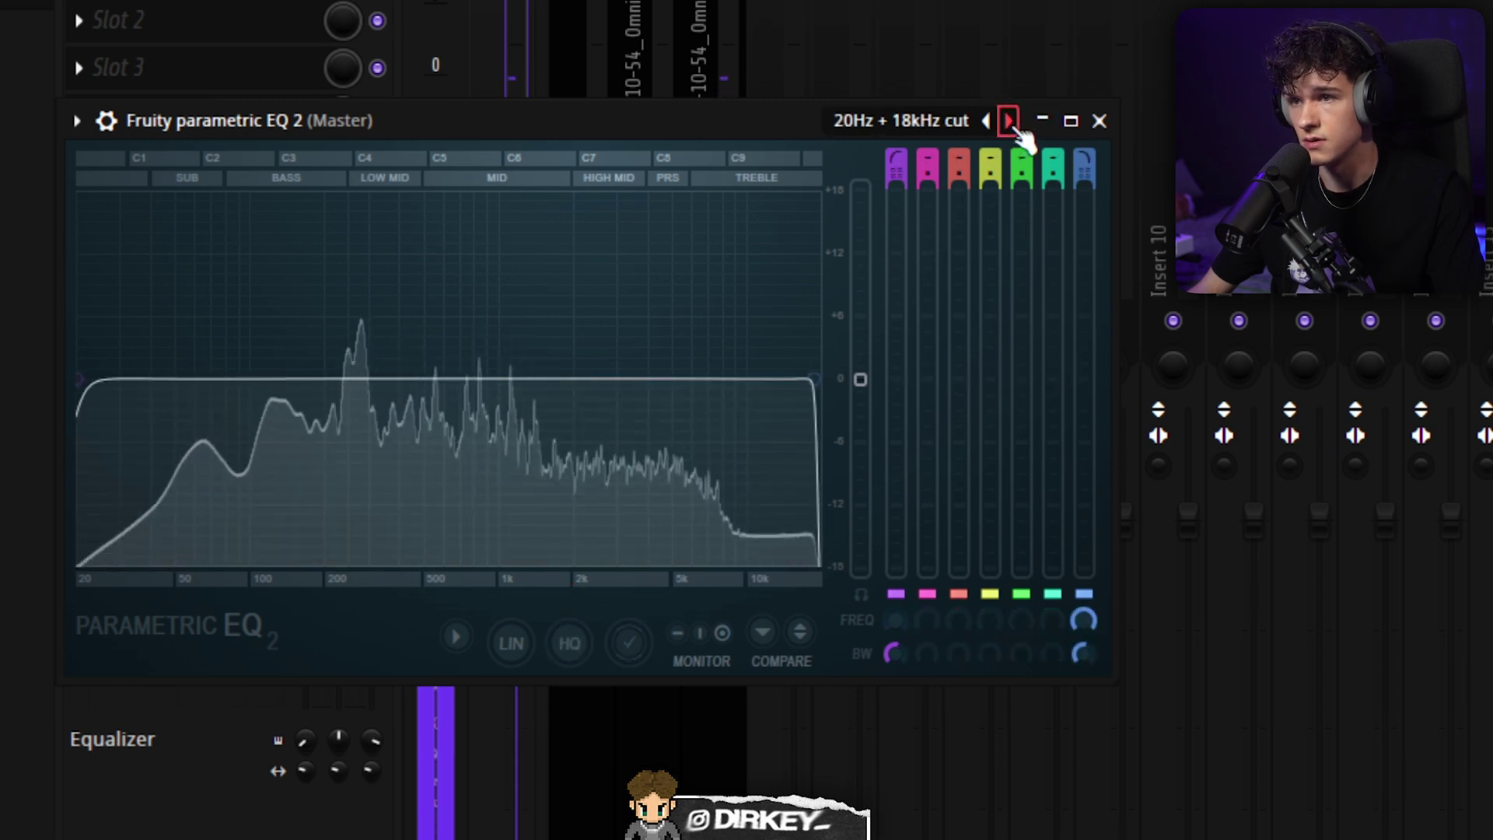
drag(76, 381, 304, 384)
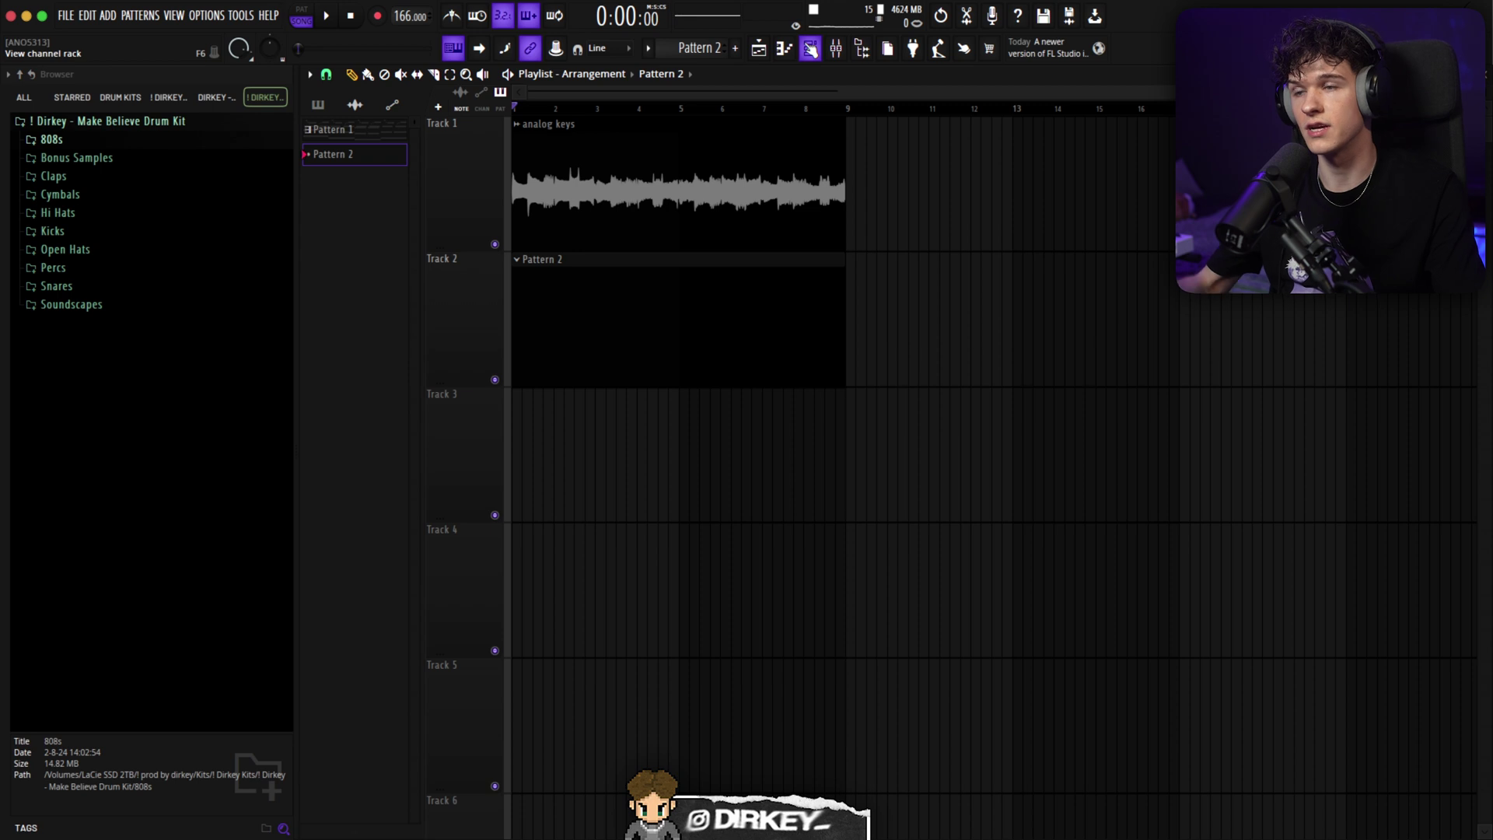
Add Arcade as a new channel and open the Distant Voices line from its Lines library
click(809, 48)
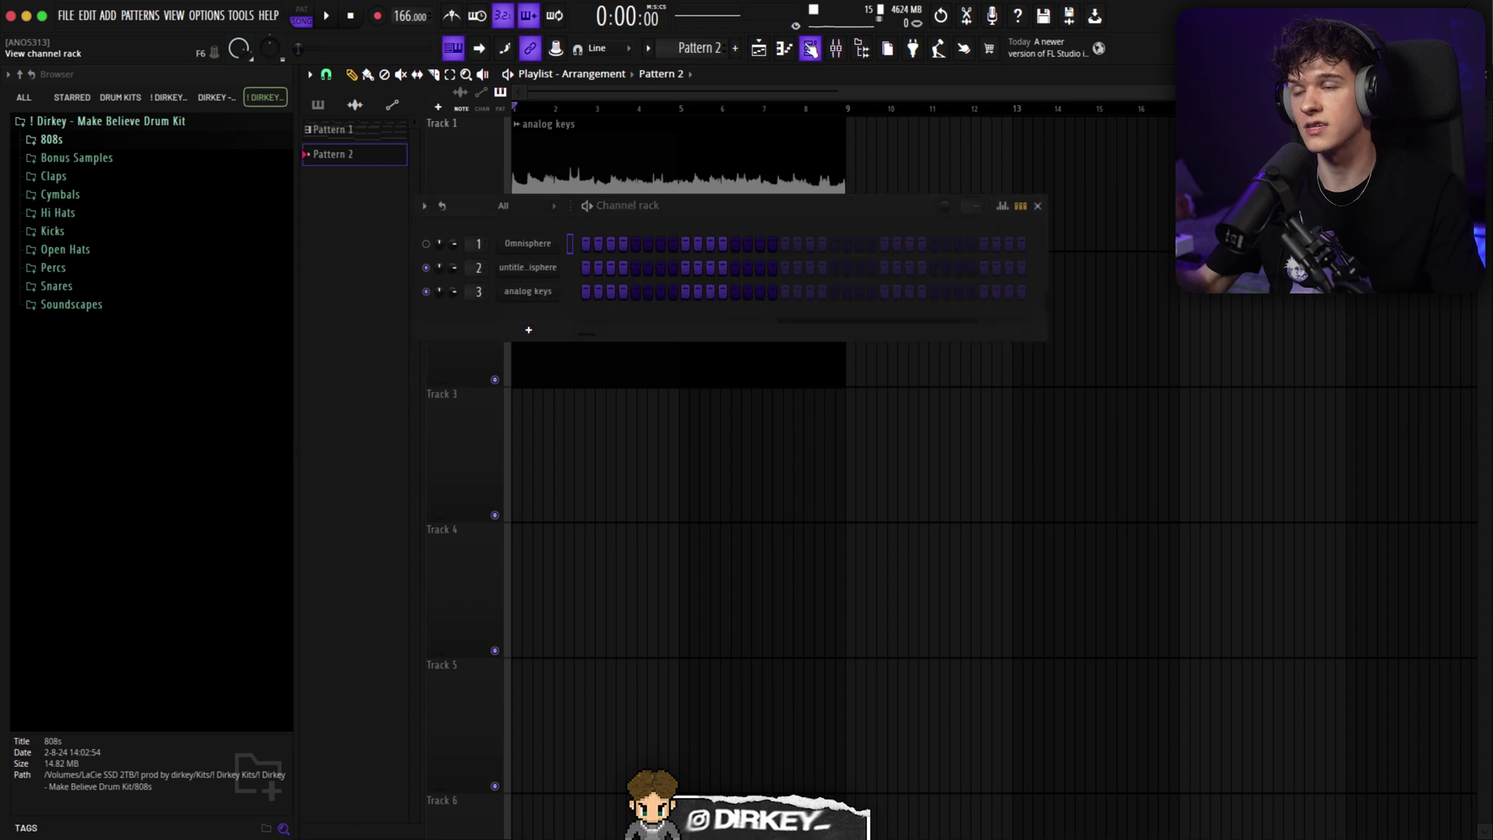
click(528, 335)
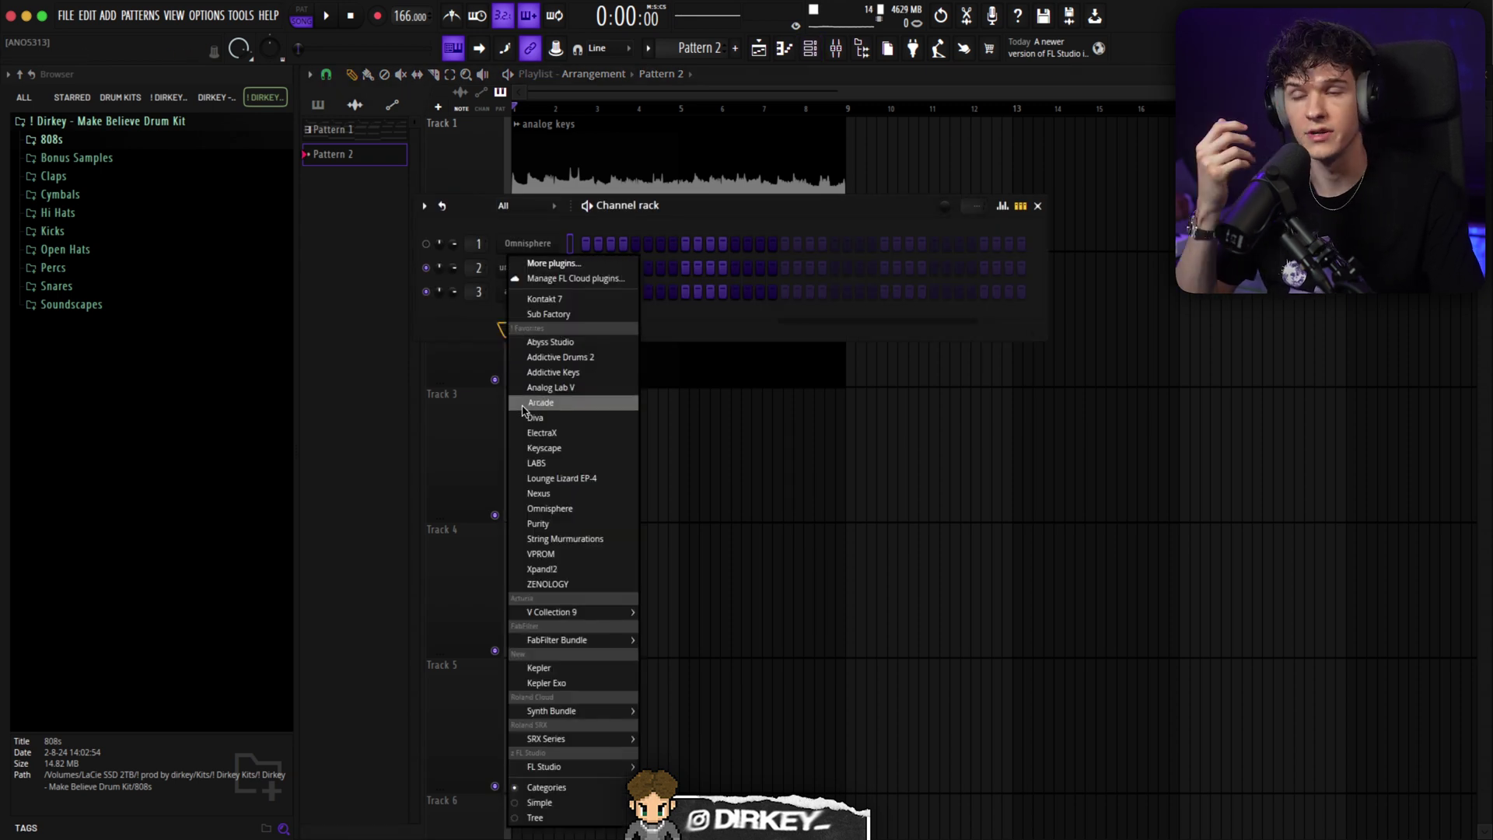
click(522, 403)
click(187, 218)
scroll(1150, 506, down, 5)
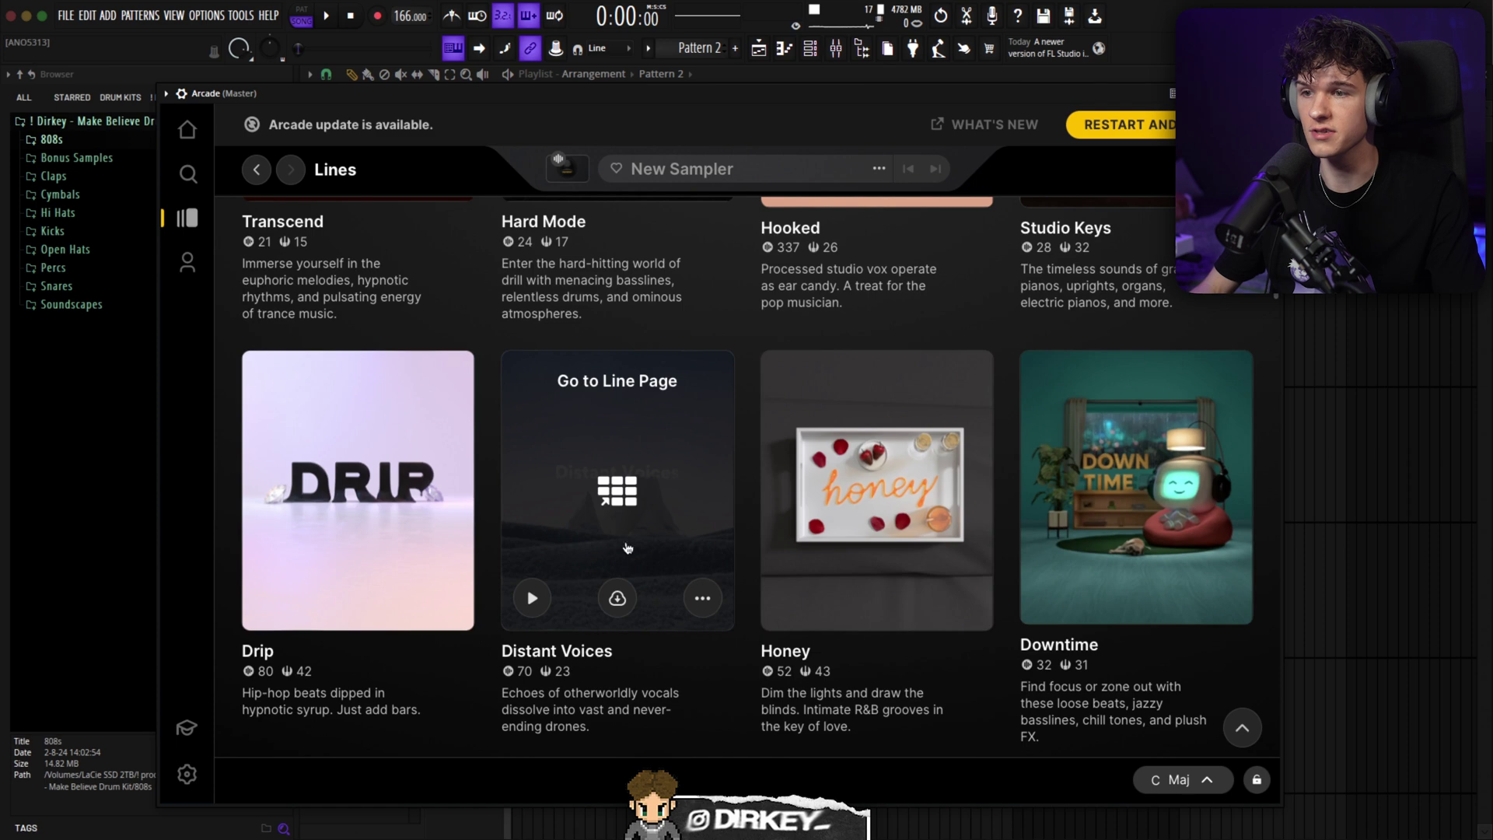
click(608, 465)
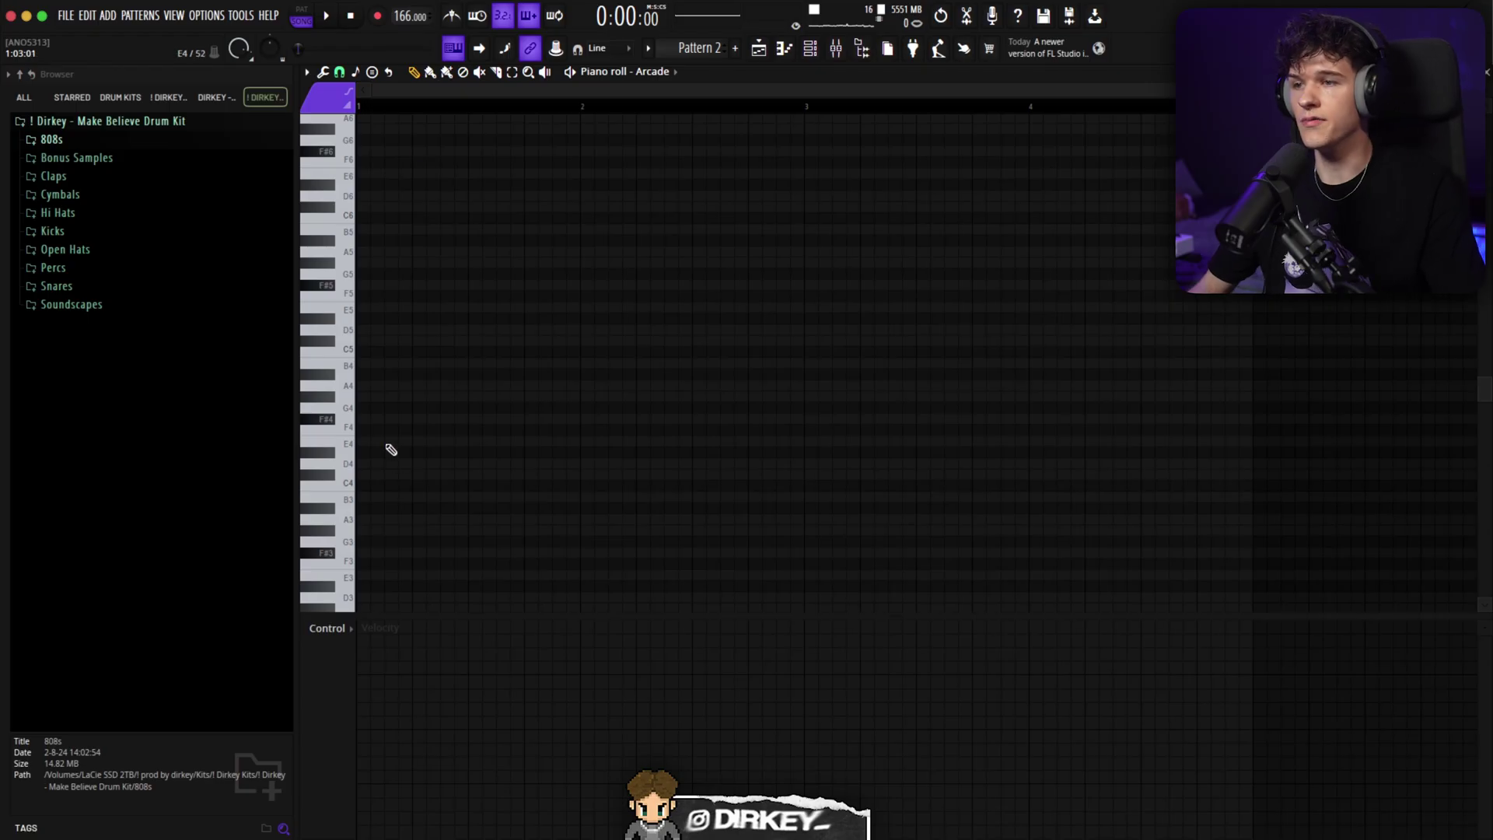
Enter a two-bar F4 note for Arcade in Pattern 2 and render the two-bar selection from the Master track to audio
click(338, 421)
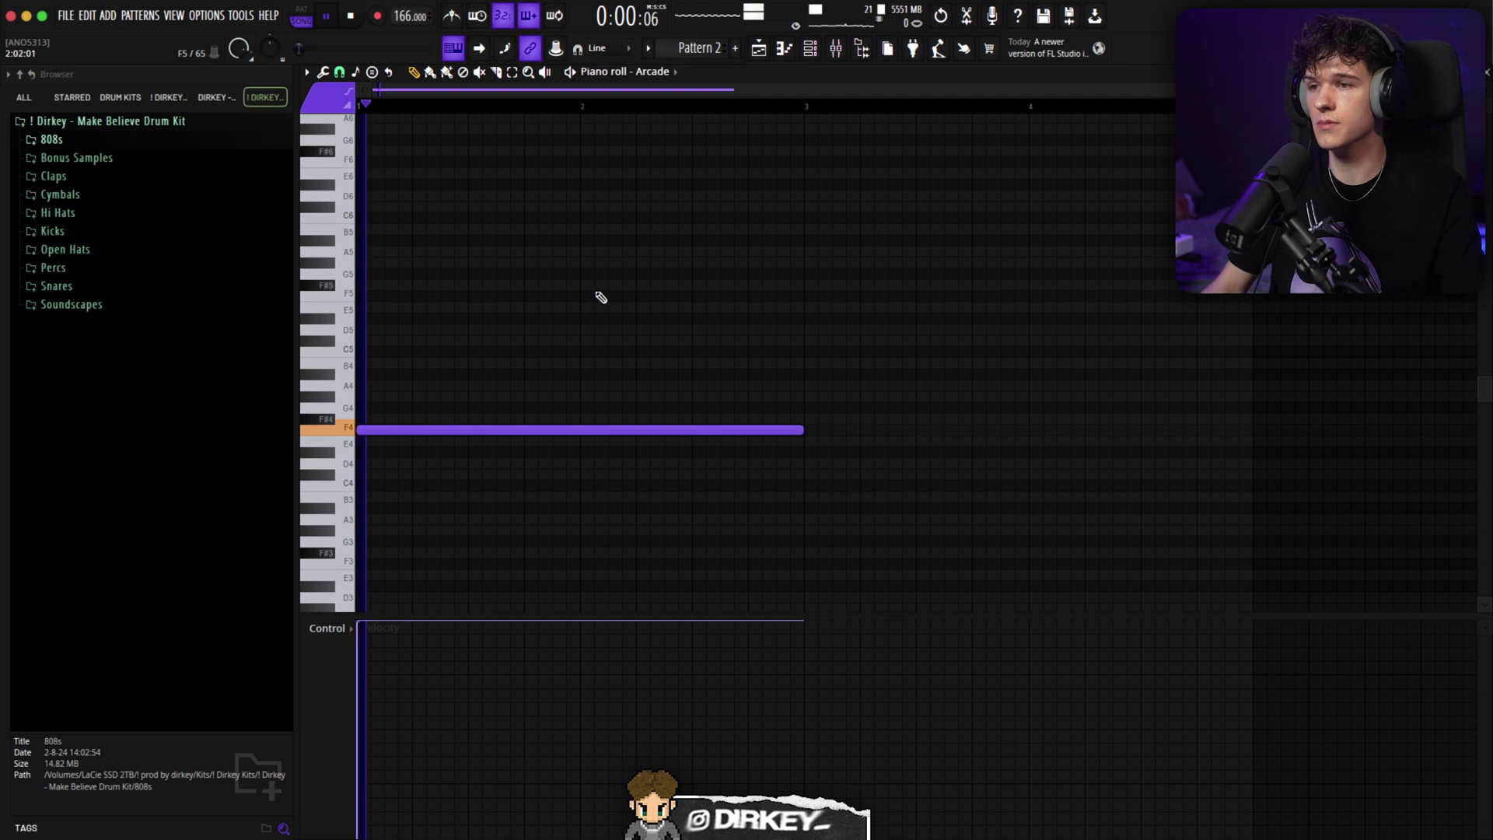
key(F5)
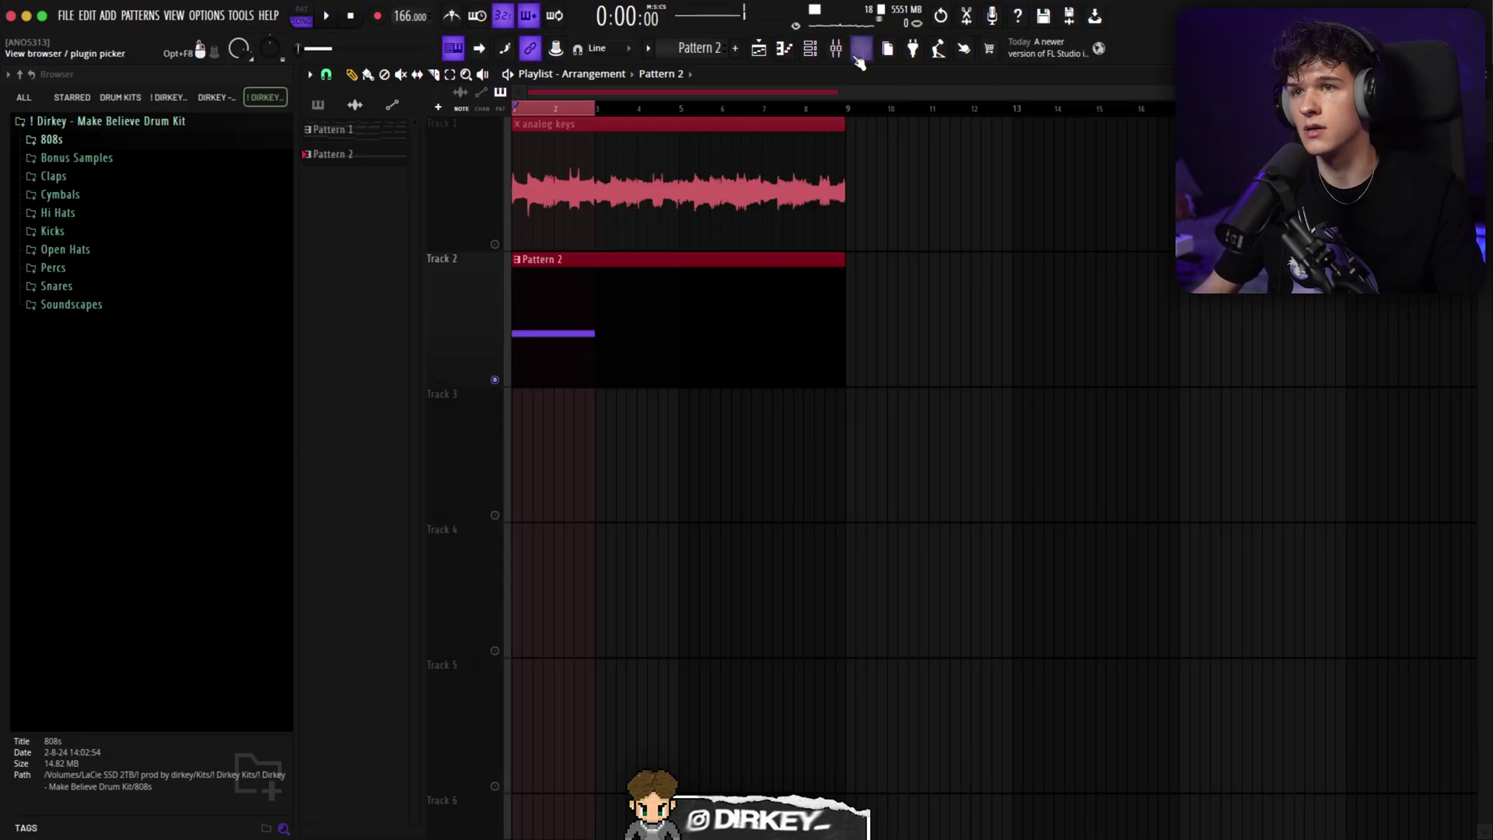
key(F9)
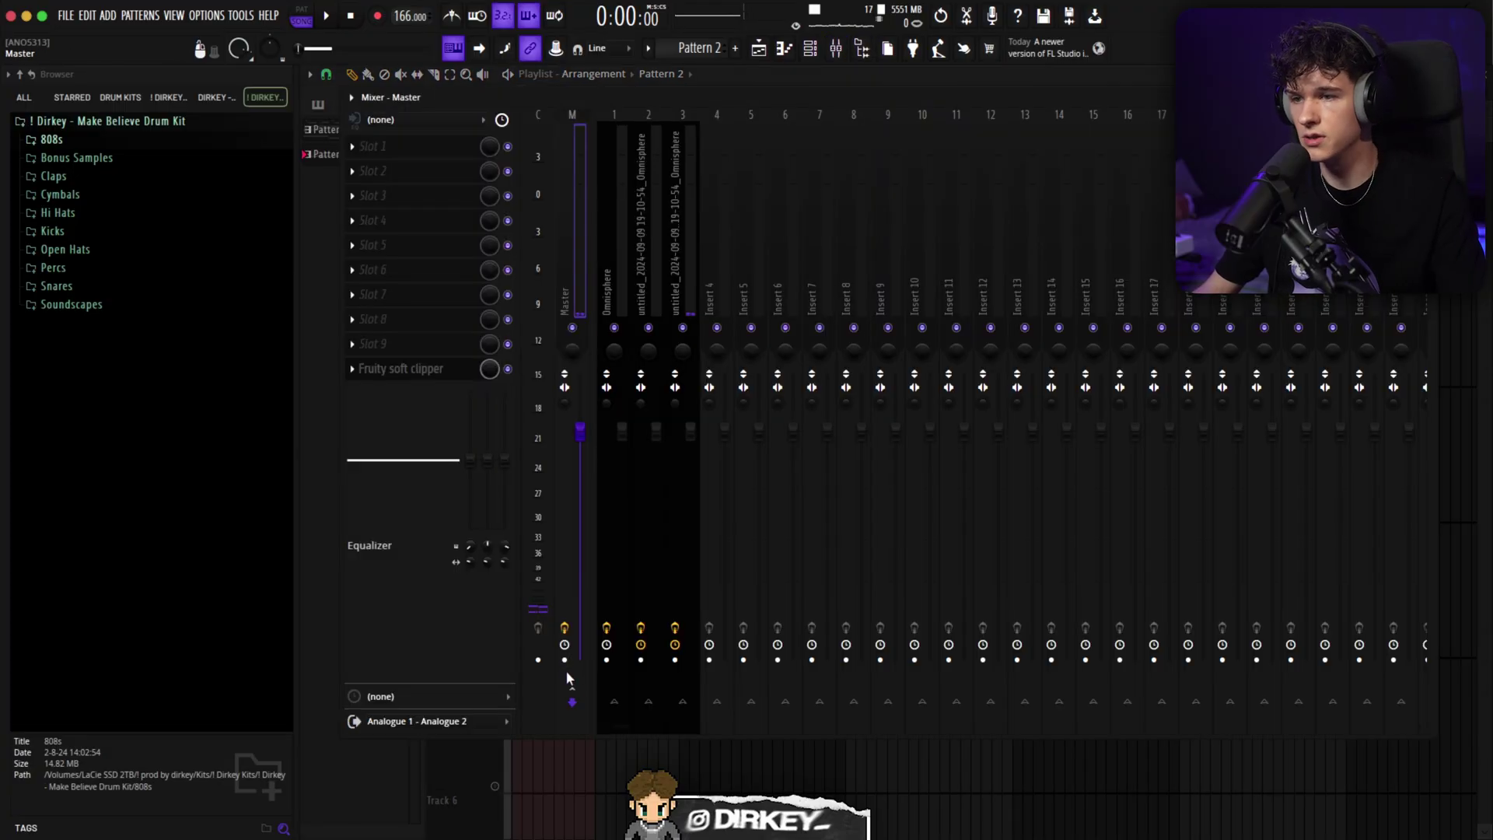
key(ctrl+alt+r)
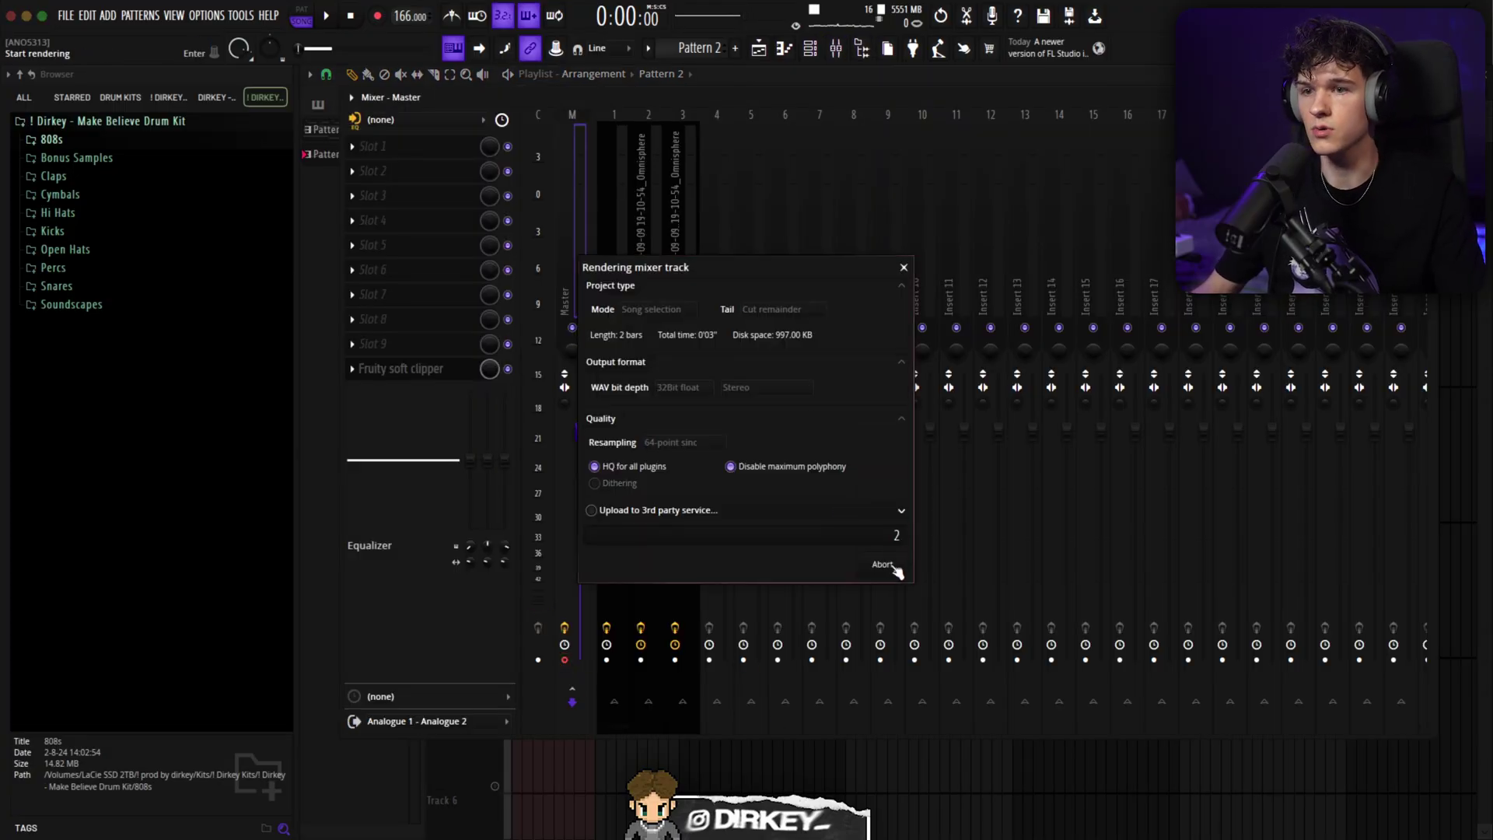
click(883, 565)
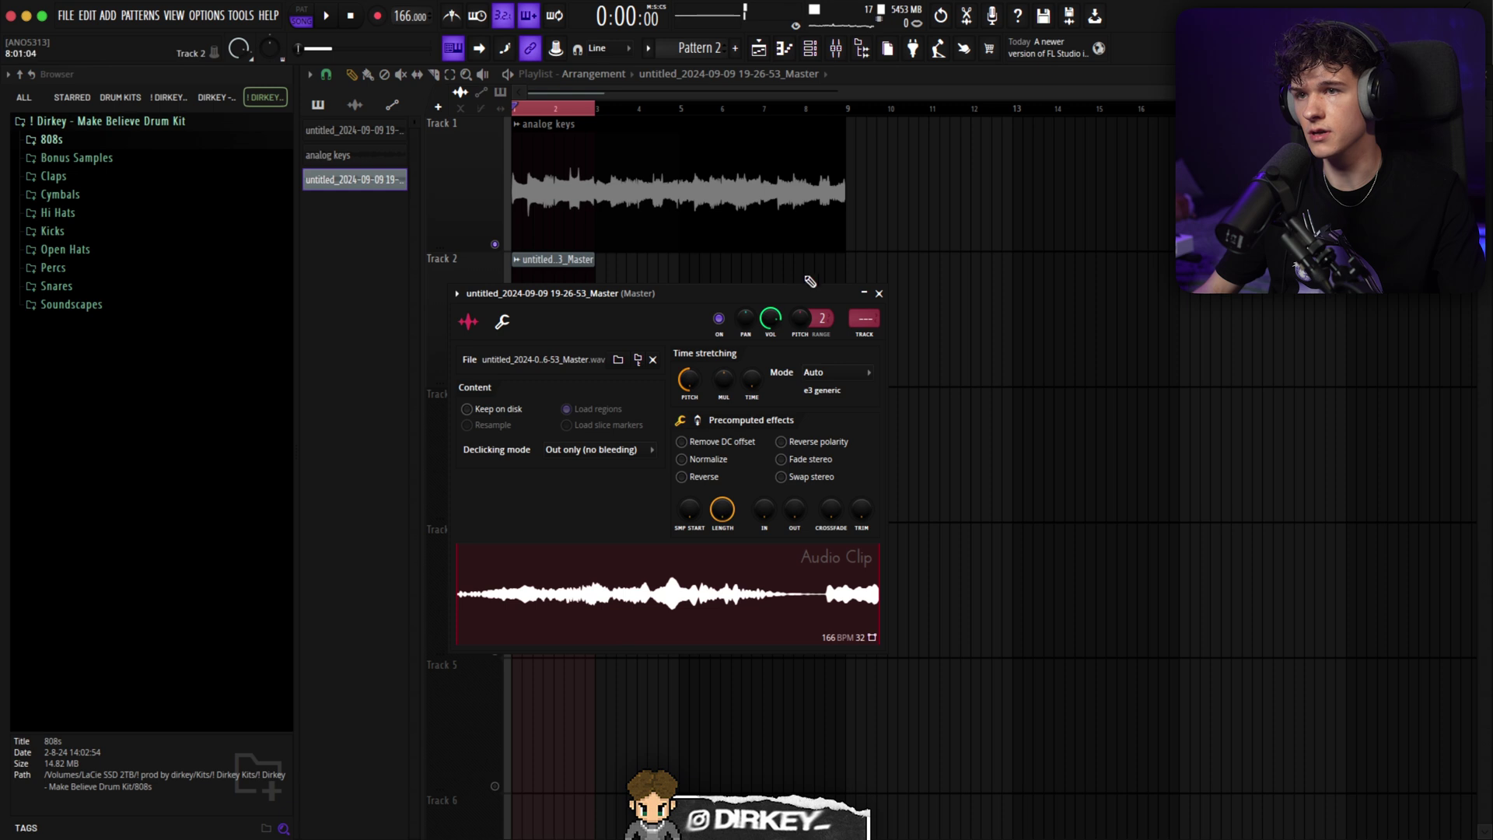
click(878, 293)
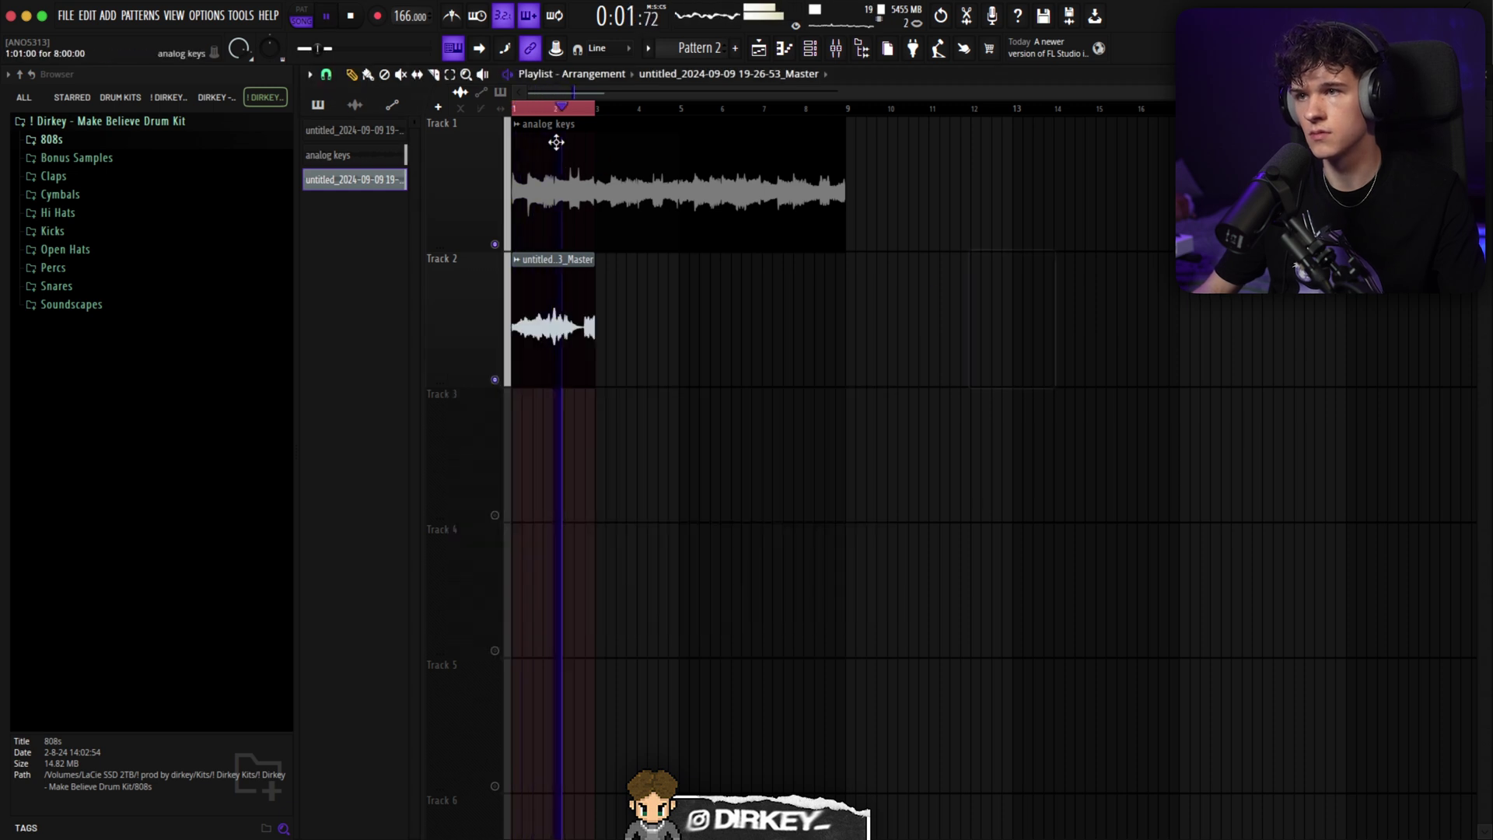
Slice the rendered vocal clip on Track 2 in the quiet gap near the end of bar 2
scroll(555, 156, up, 3)
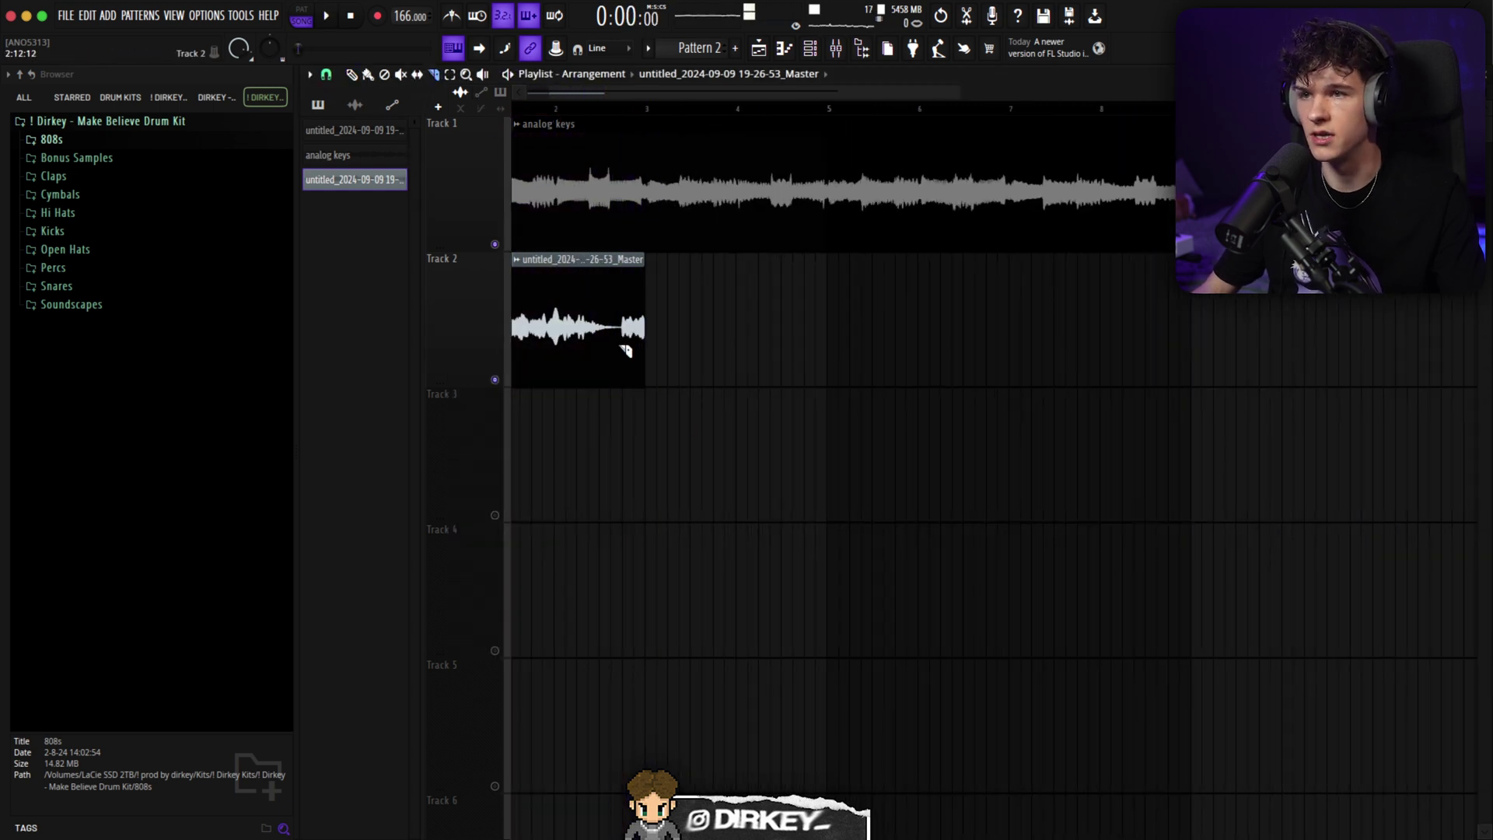
key(space)
drag(622, 290, 786, 317)
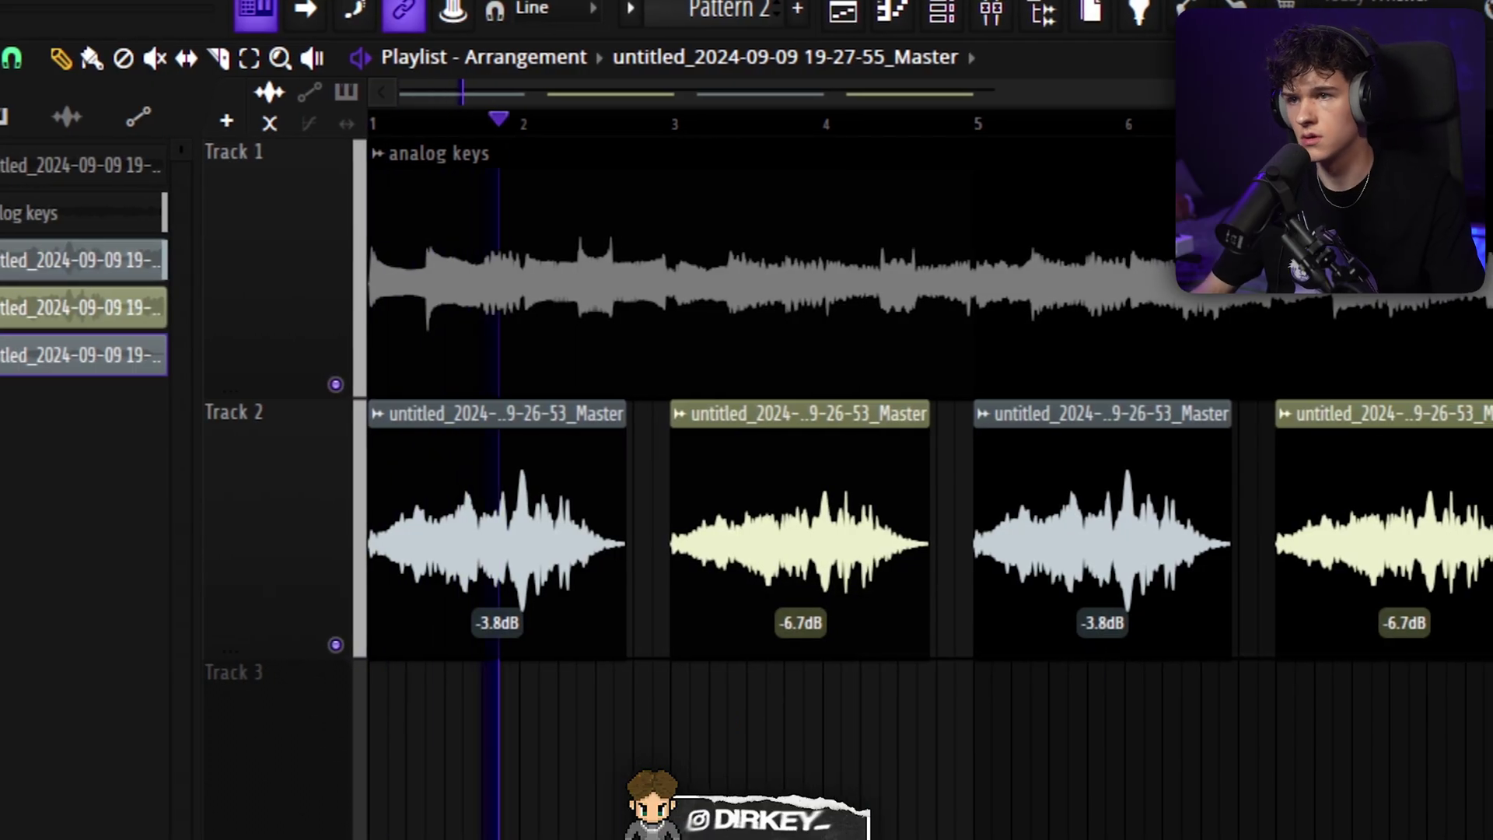
Lower the clip volume of the vocal clips at bars 3 and 7 on Track 2 to about -11.3 dB
double_click(812, 599)
key(Escape)
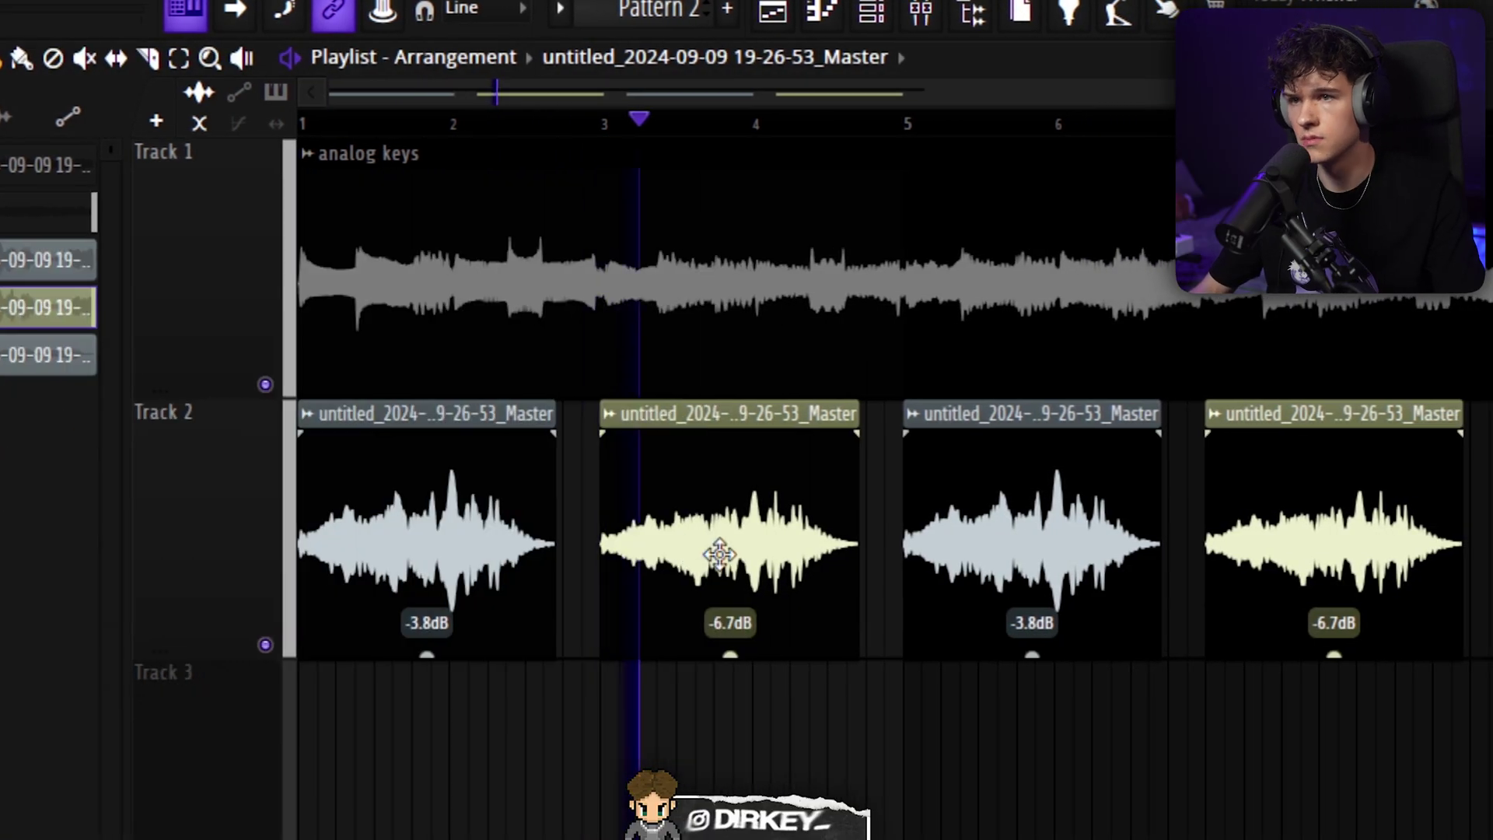
ctrl+click(739, 544)
ctrl+click(1374, 654)
drag(1275, 654, 1275, 688)
drag(1142, 688, 1142, 692)
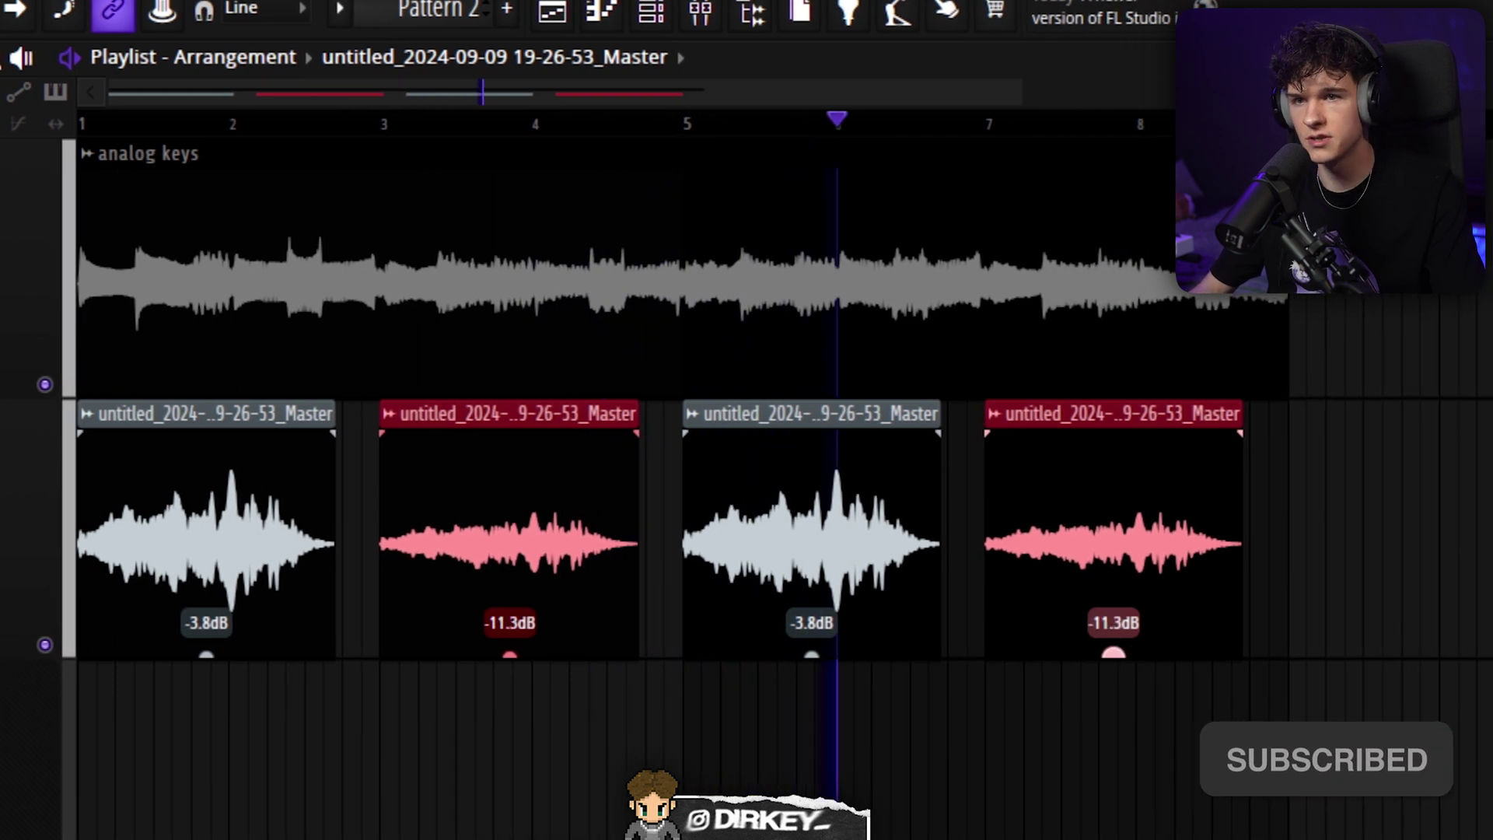
drag(1044, 652, 1044, 658)
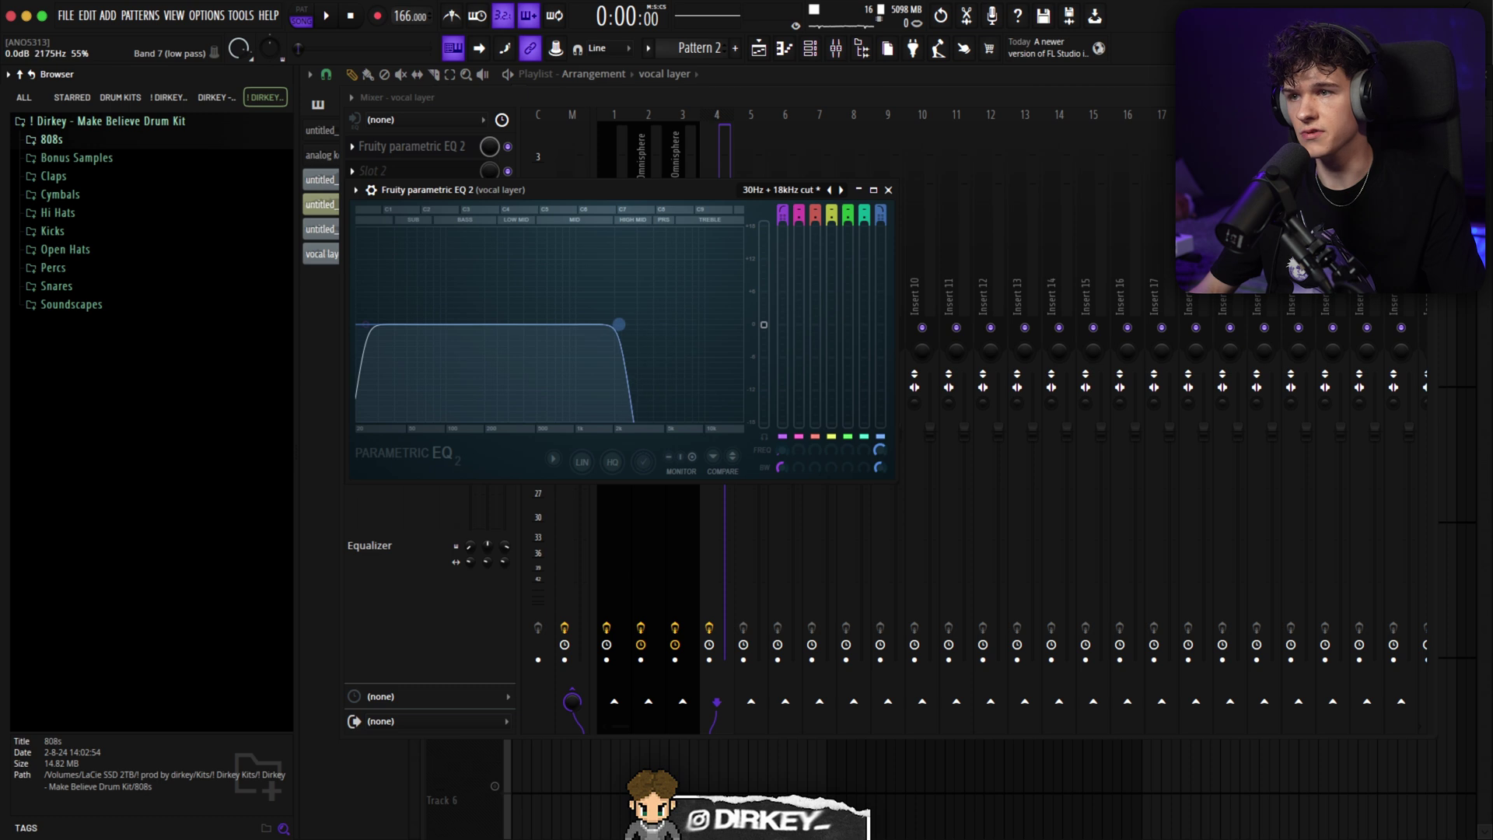
Band-limit the vocal layer in Fruity Parametric EQ 2 by moving the low cut up into the mids and adjusting the high cut
drag(366, 324, 530, 323)
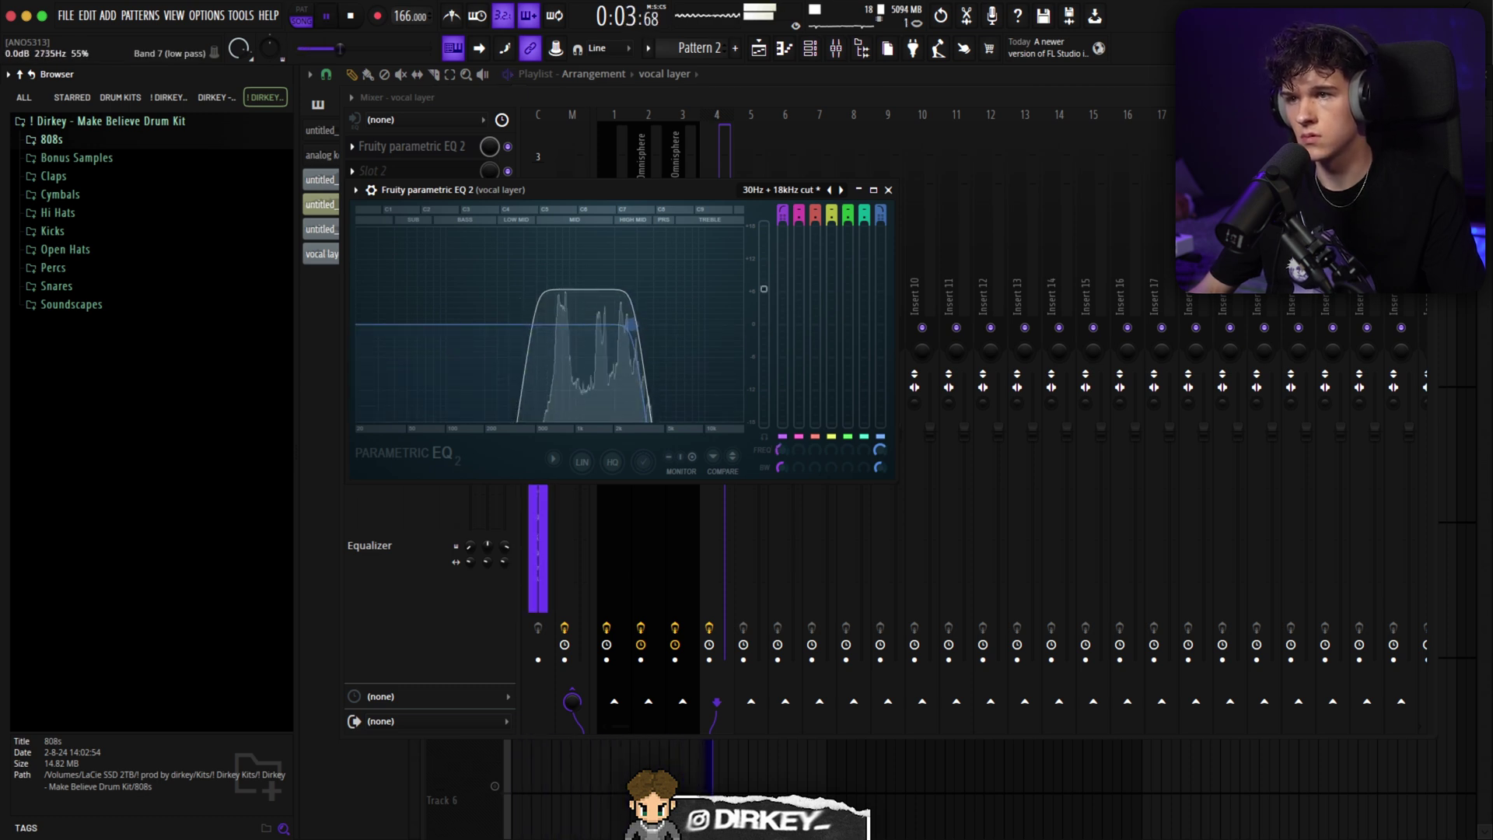
key(Escape)
key(Escape)
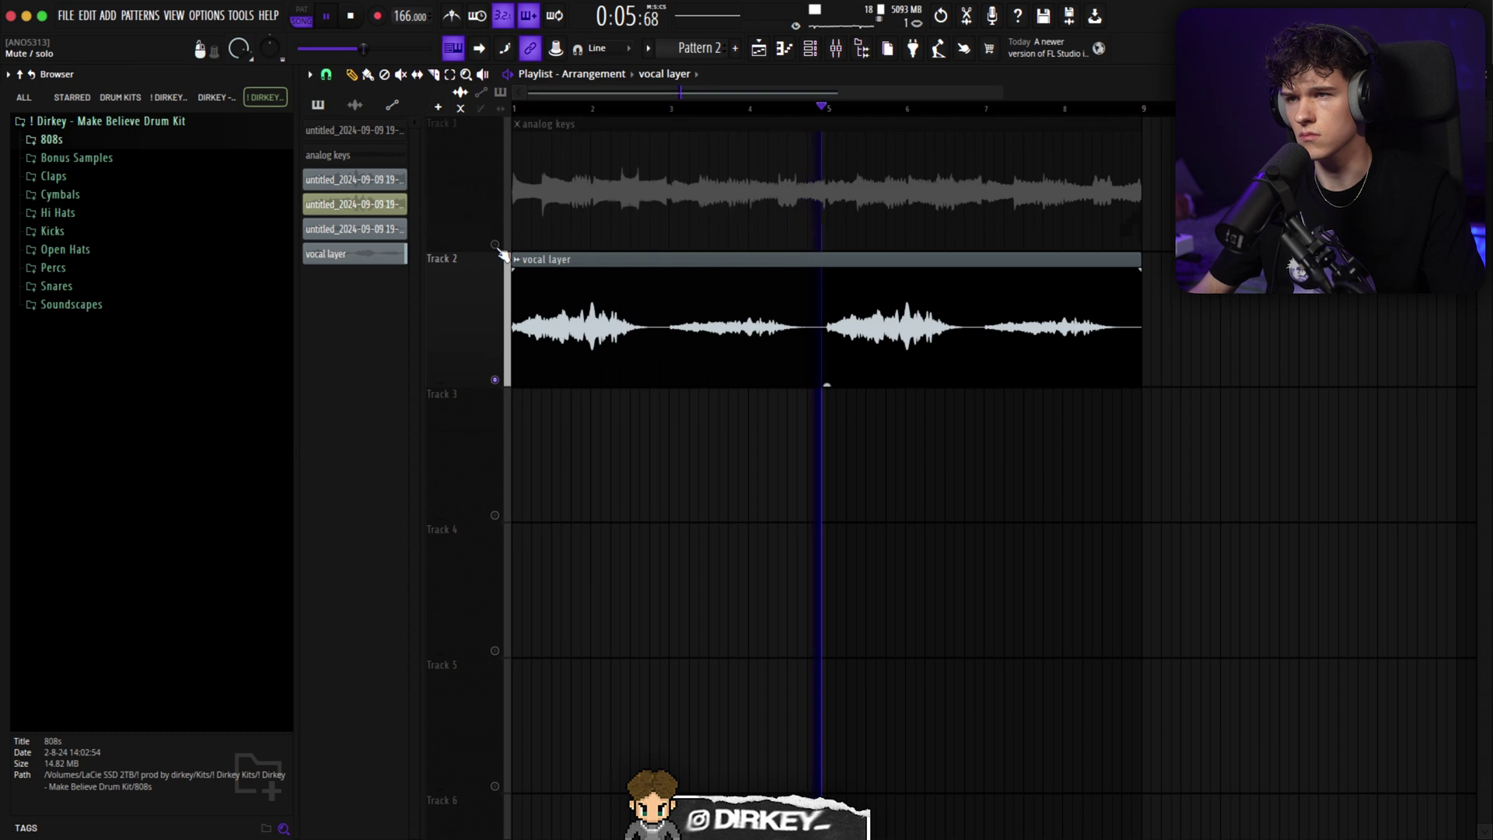
key(F9)
click(411, 146)
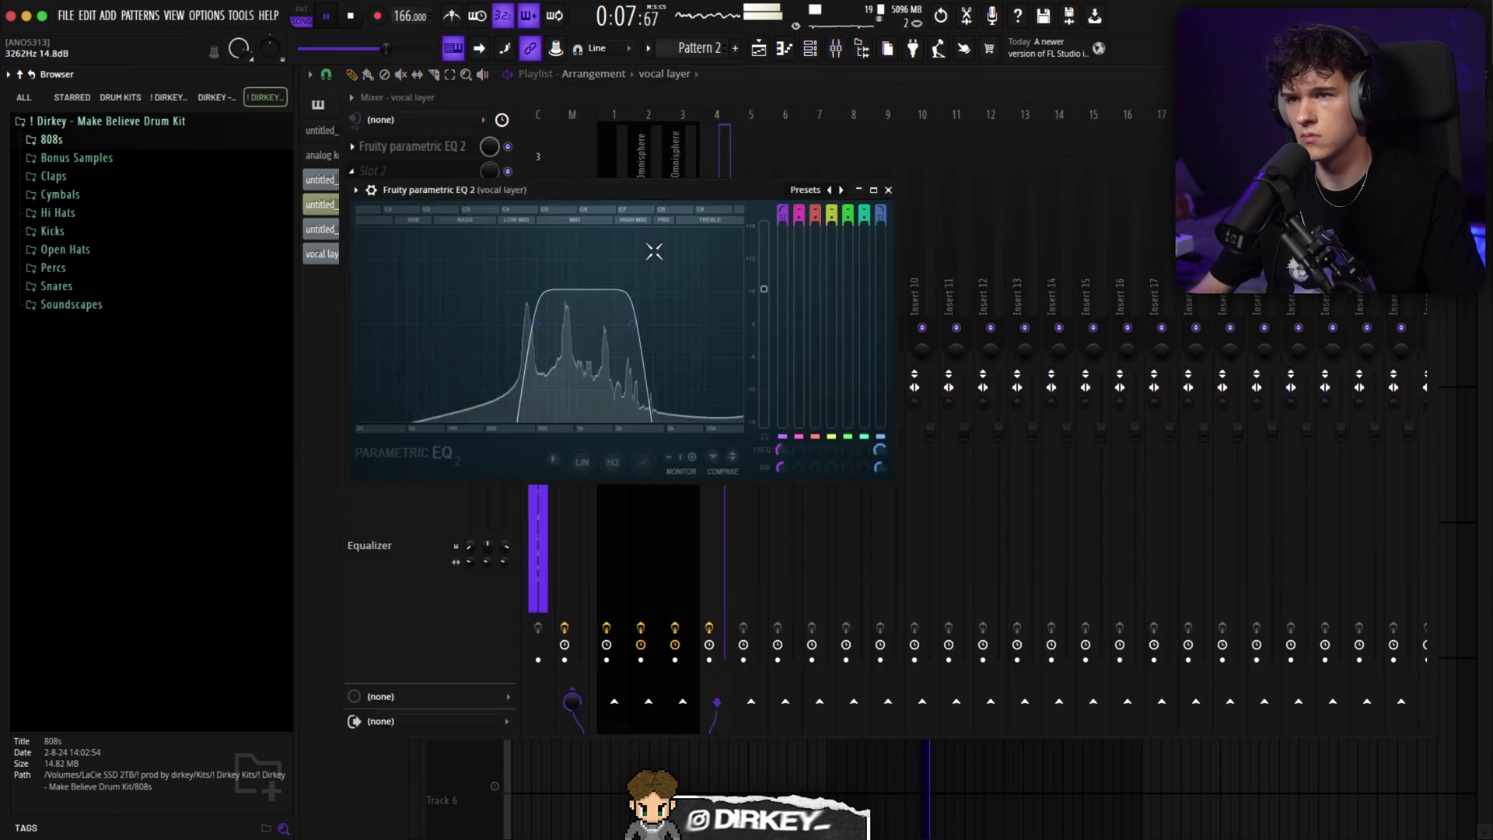
drag(629, 323, 636, 324)
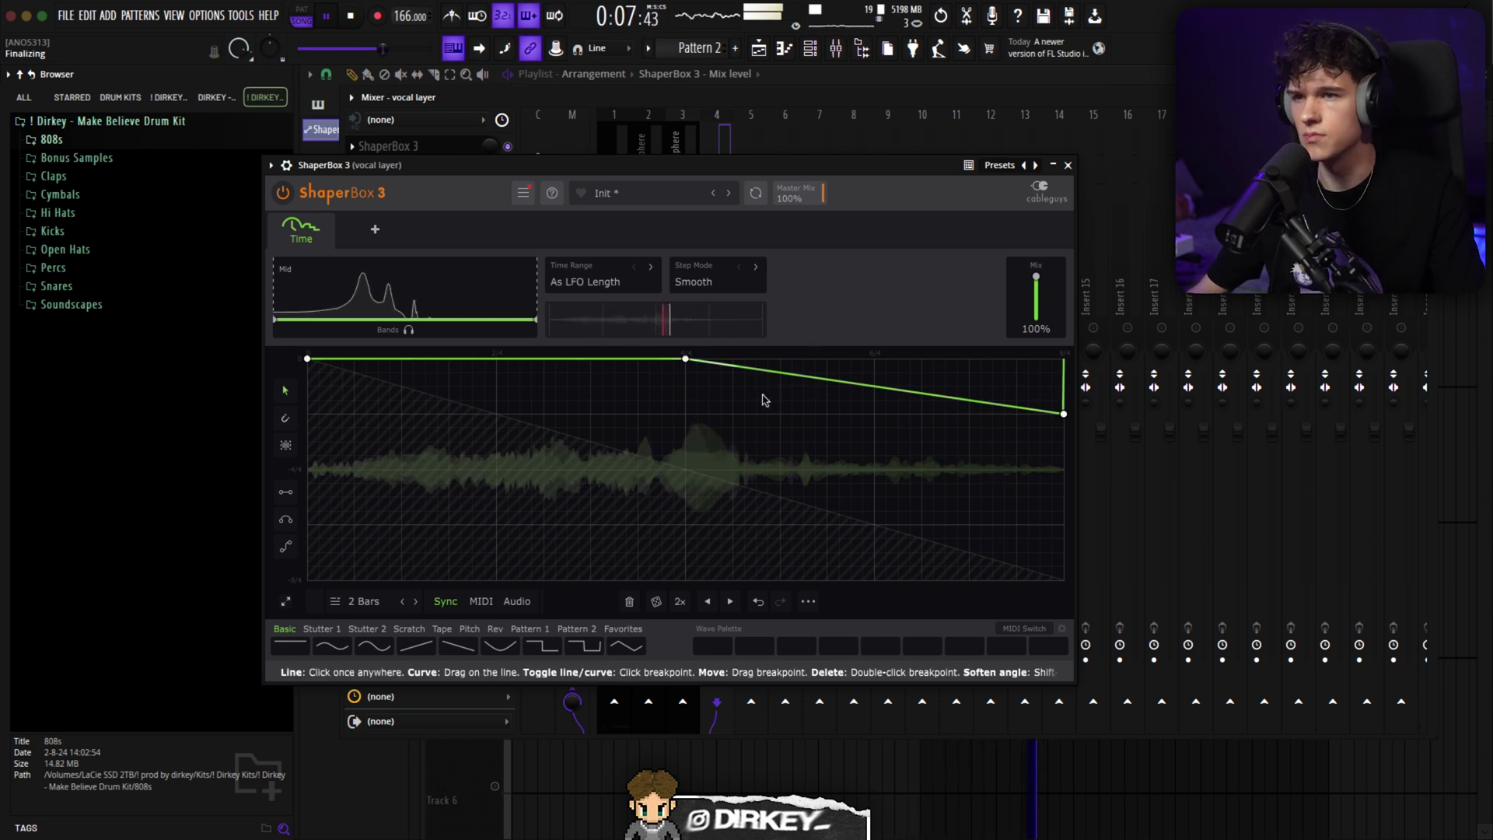
Check the vocal layer against its ShaperBox 3 mix level automation on Track 3 and play it back
key(Escape)
key(F9)
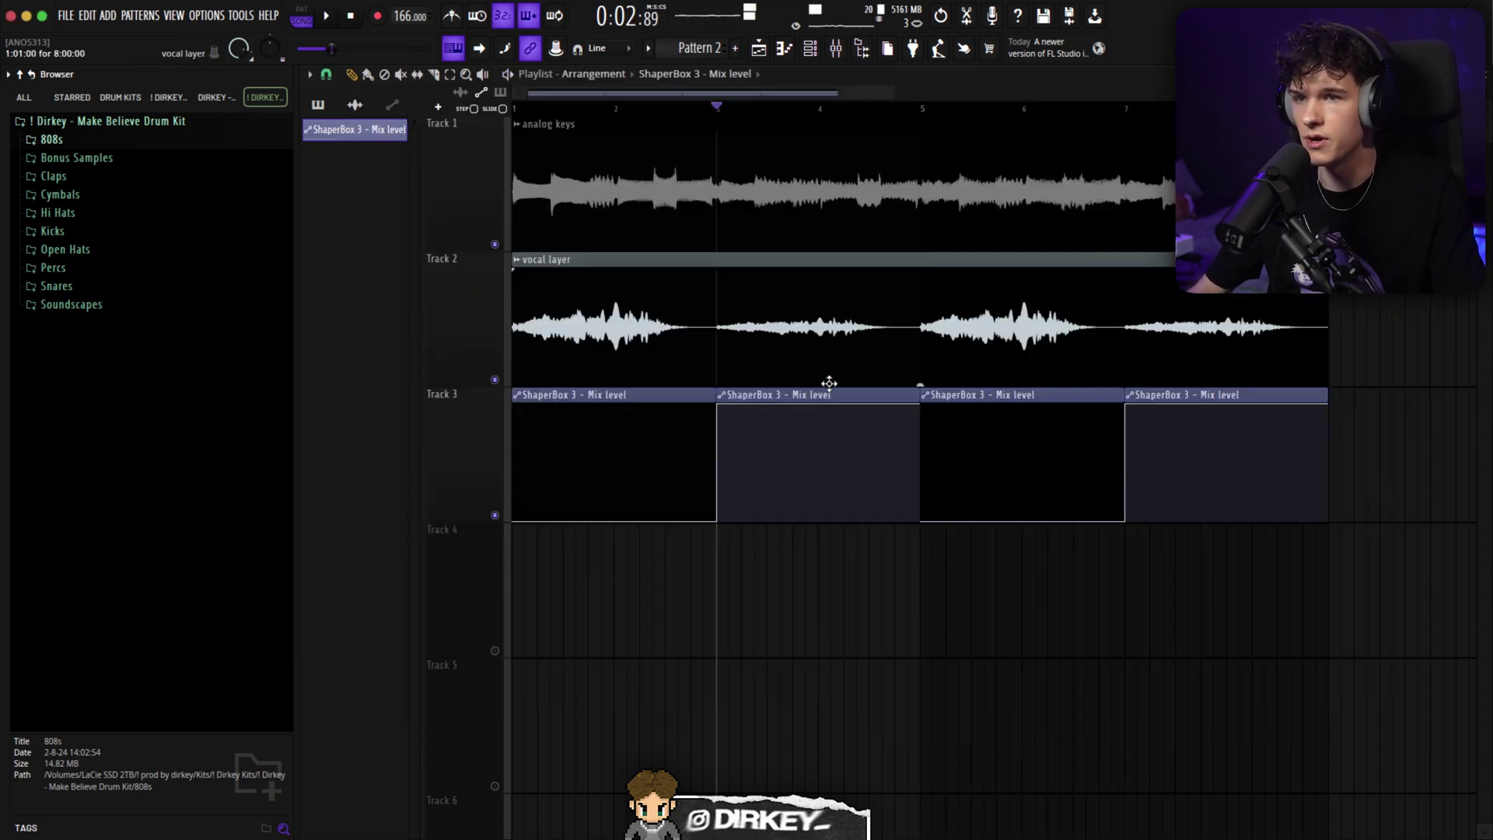
click(726, 305)
key(F9)
key(space)
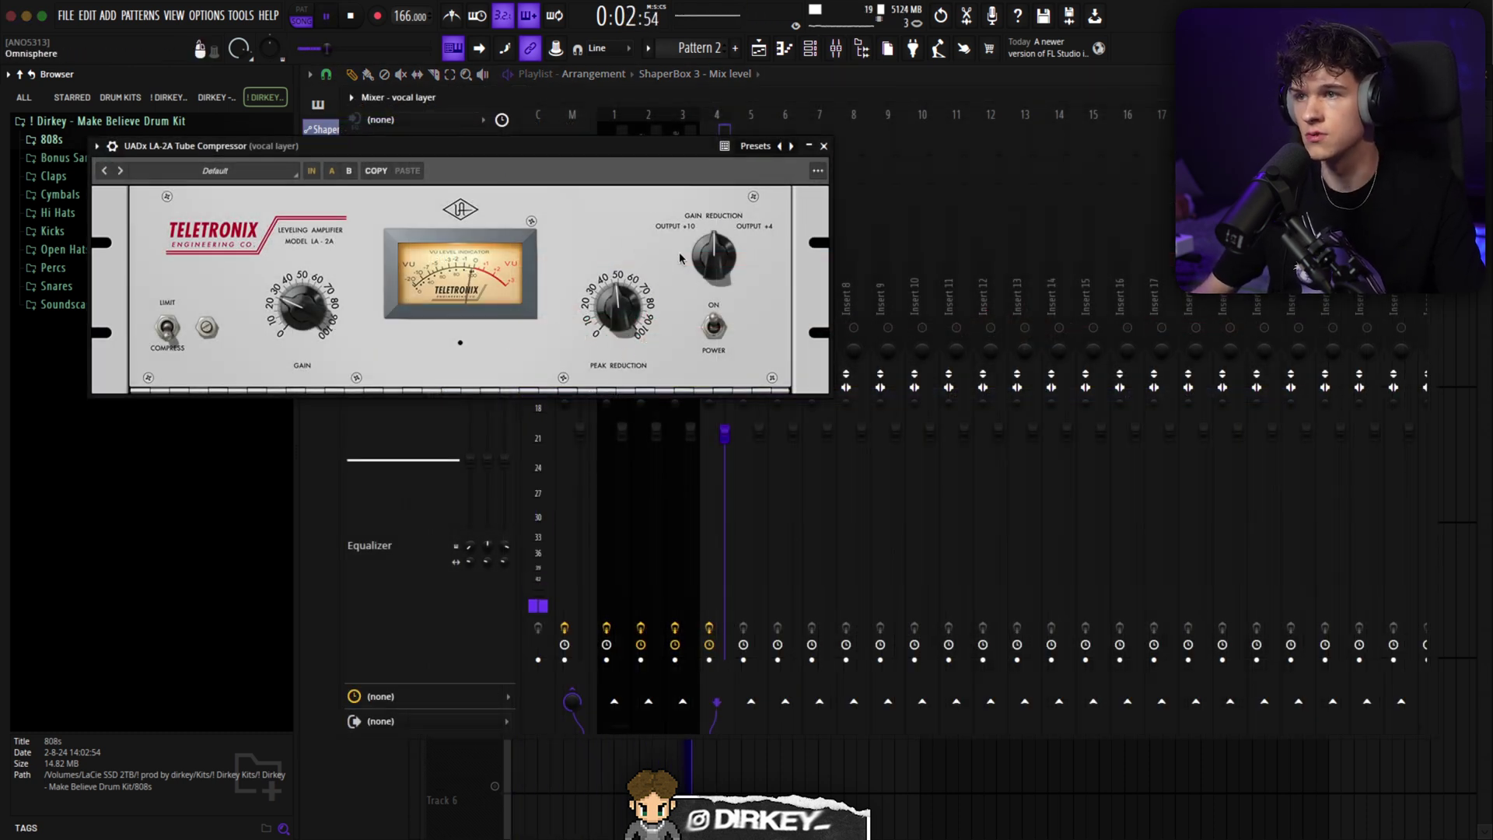
Audition the vocal layer in the arrangement with Fruity Delay 3 and the SuperPlate reverb on its mixer track
key(F9)
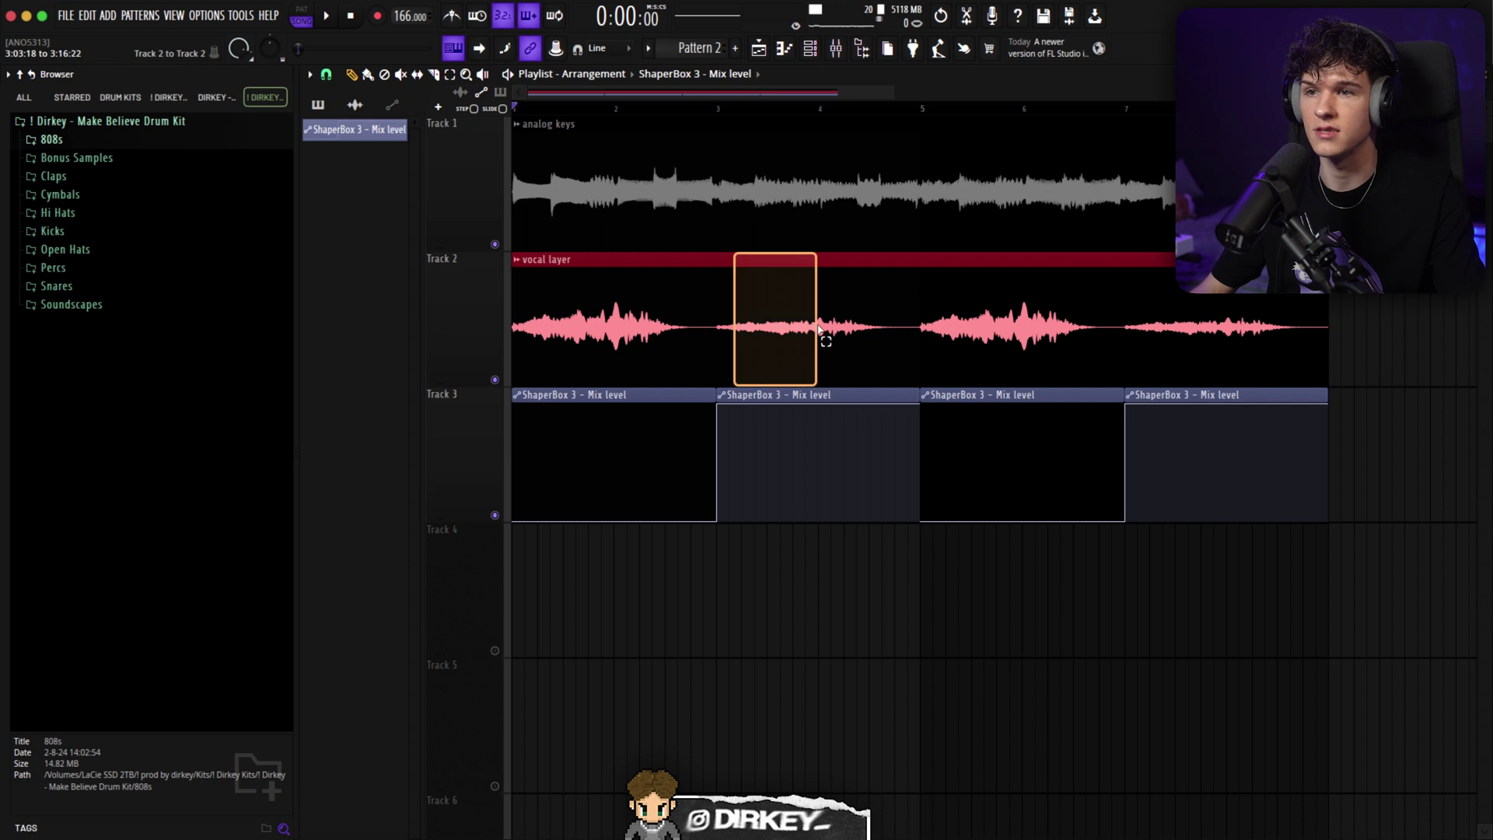
key(F9)
key(space)
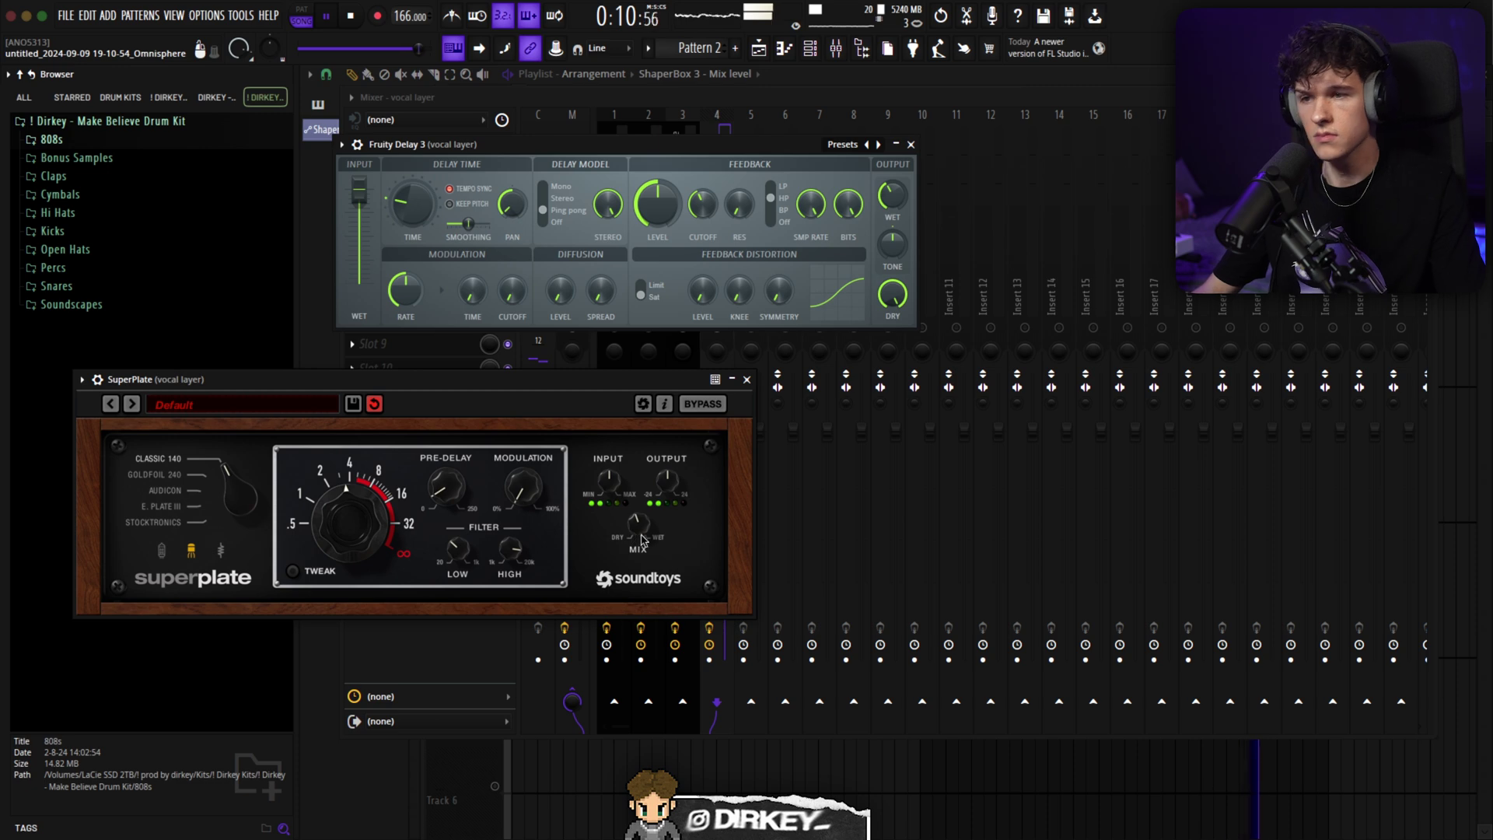
key(space)
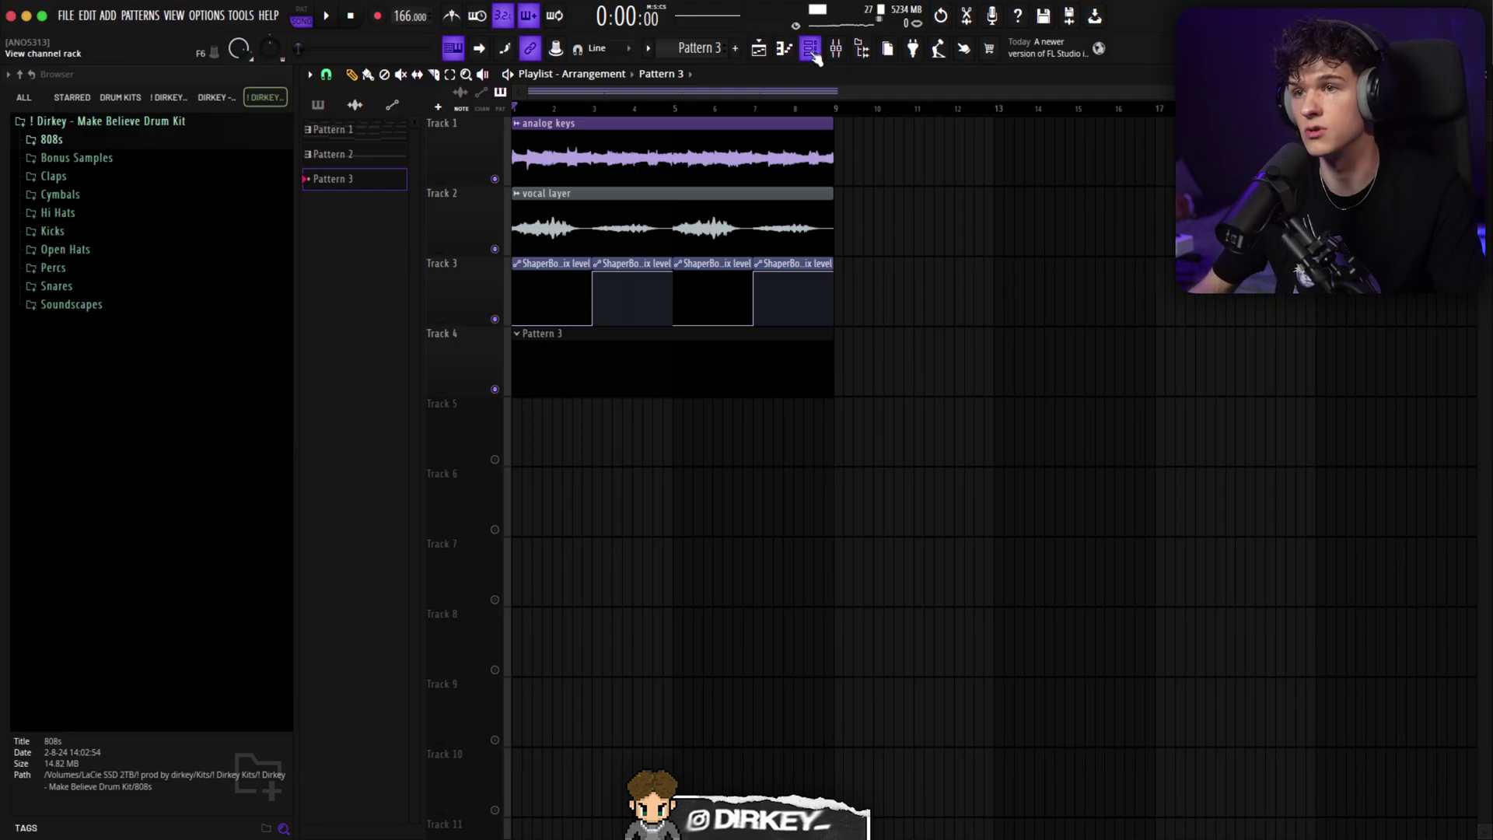
Add Kontakt 7 as a new instrument channel for Pattern 3
click(813, 56)
click(502, 280)
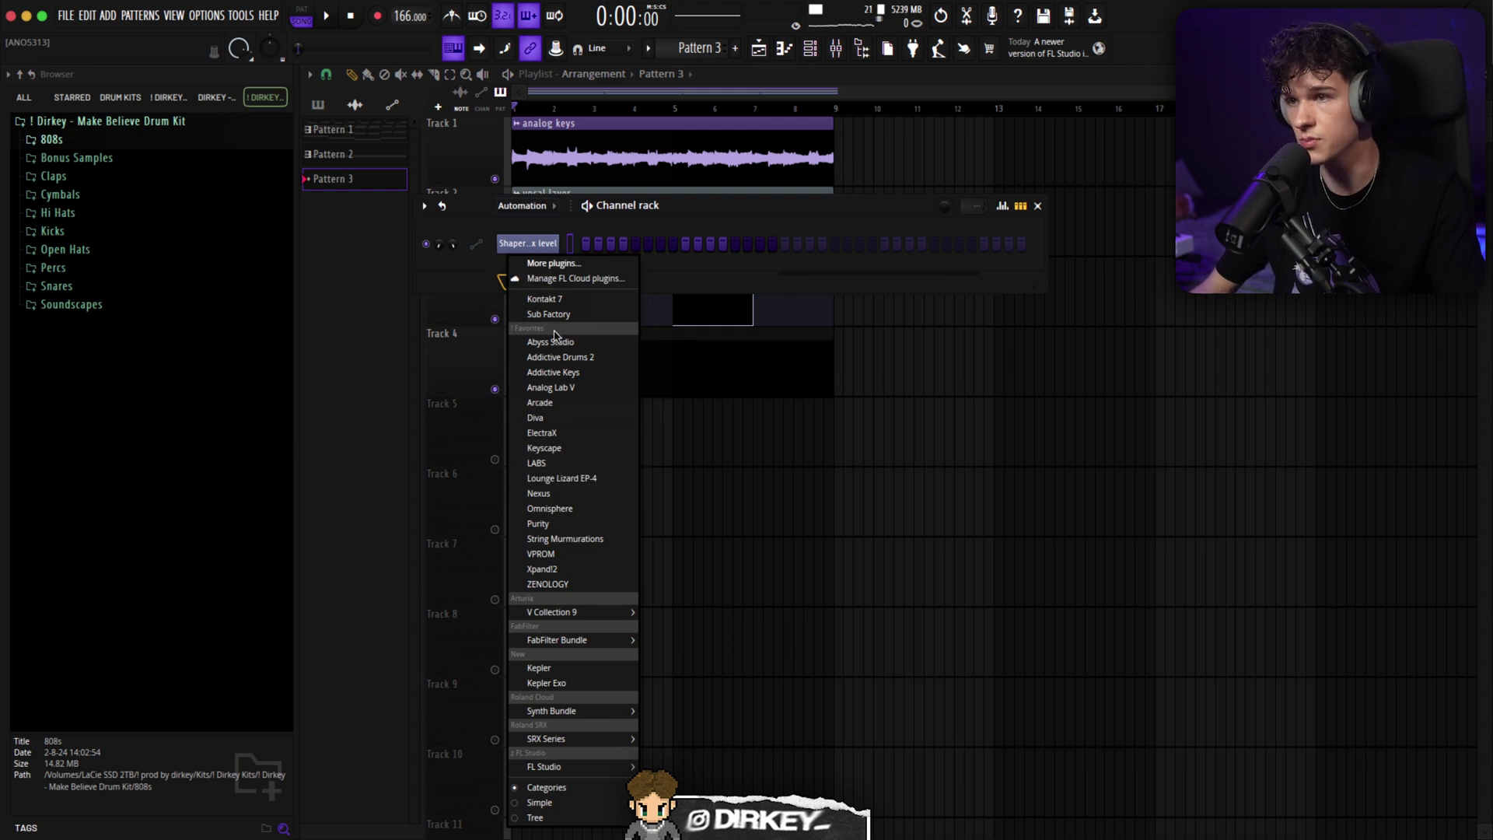
click(567, 303)
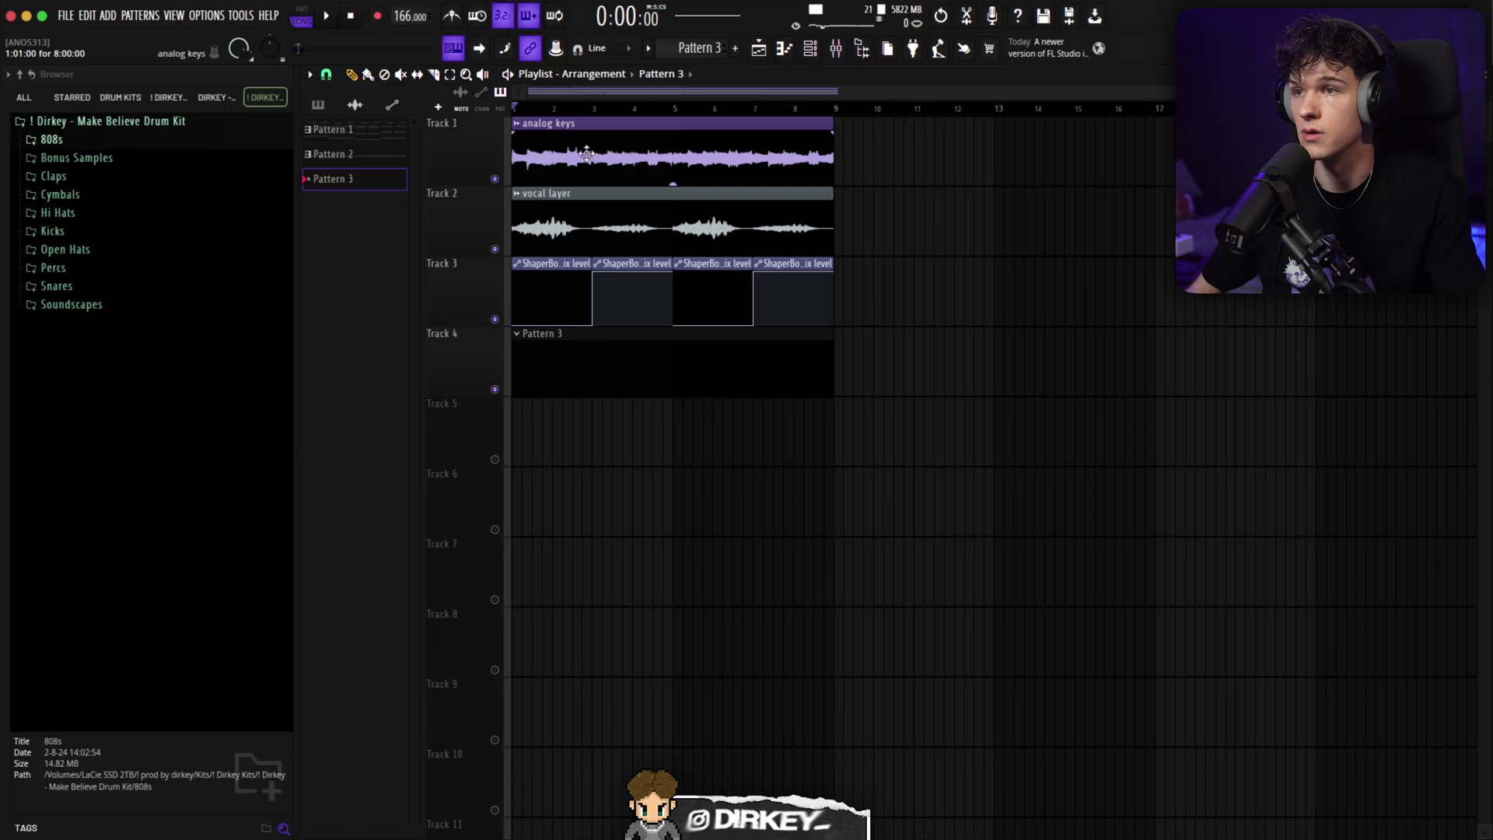
Open the Pattern 3 clip on Track 4, play it, and select its four two-bar Kontakt 7 notes
drag(706, 266, 494, 128)
double_click(596, 376)
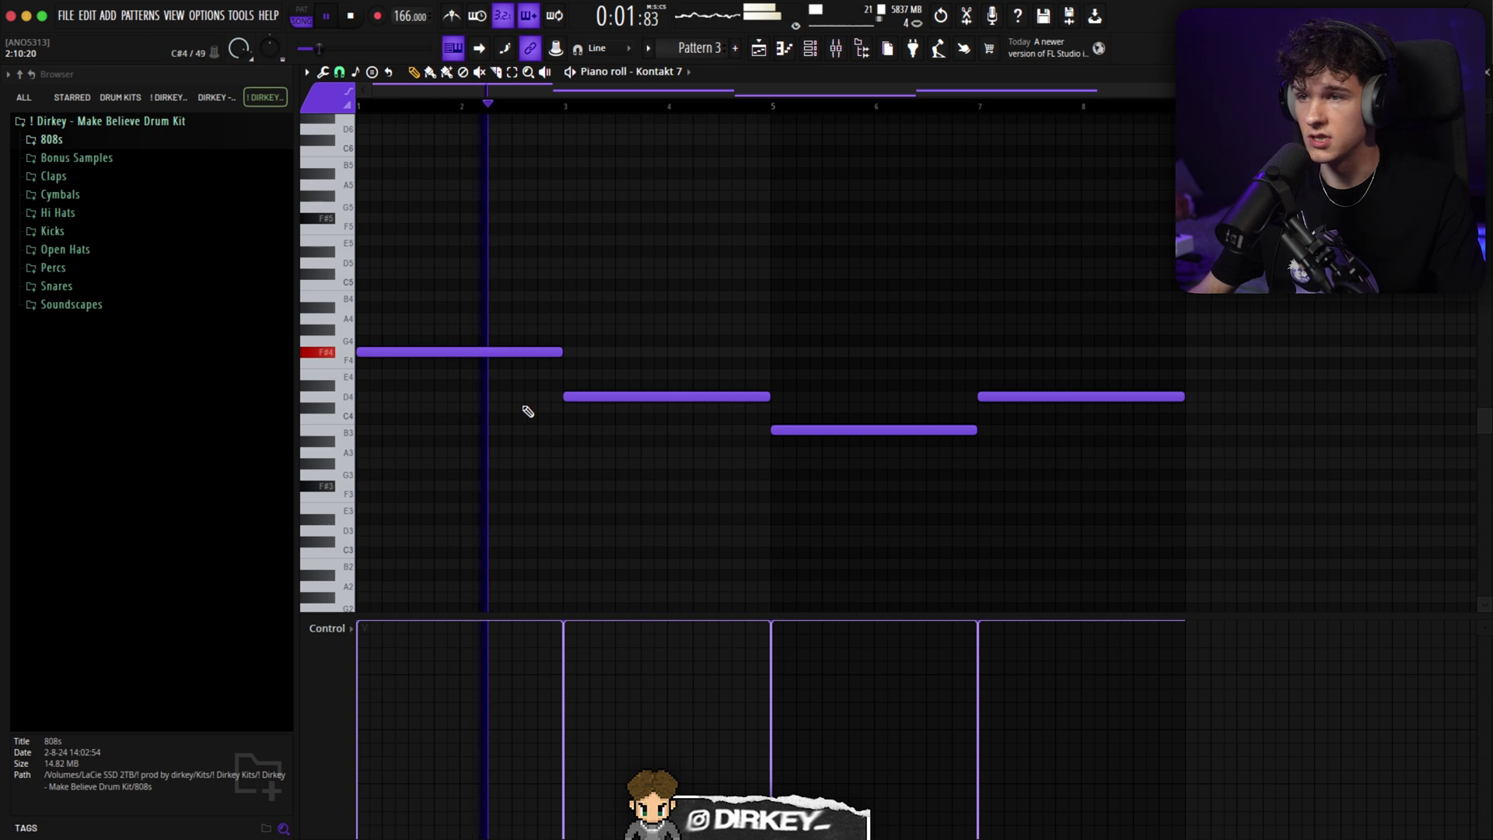
key(space)
drag(434, 300, 1139, 523)
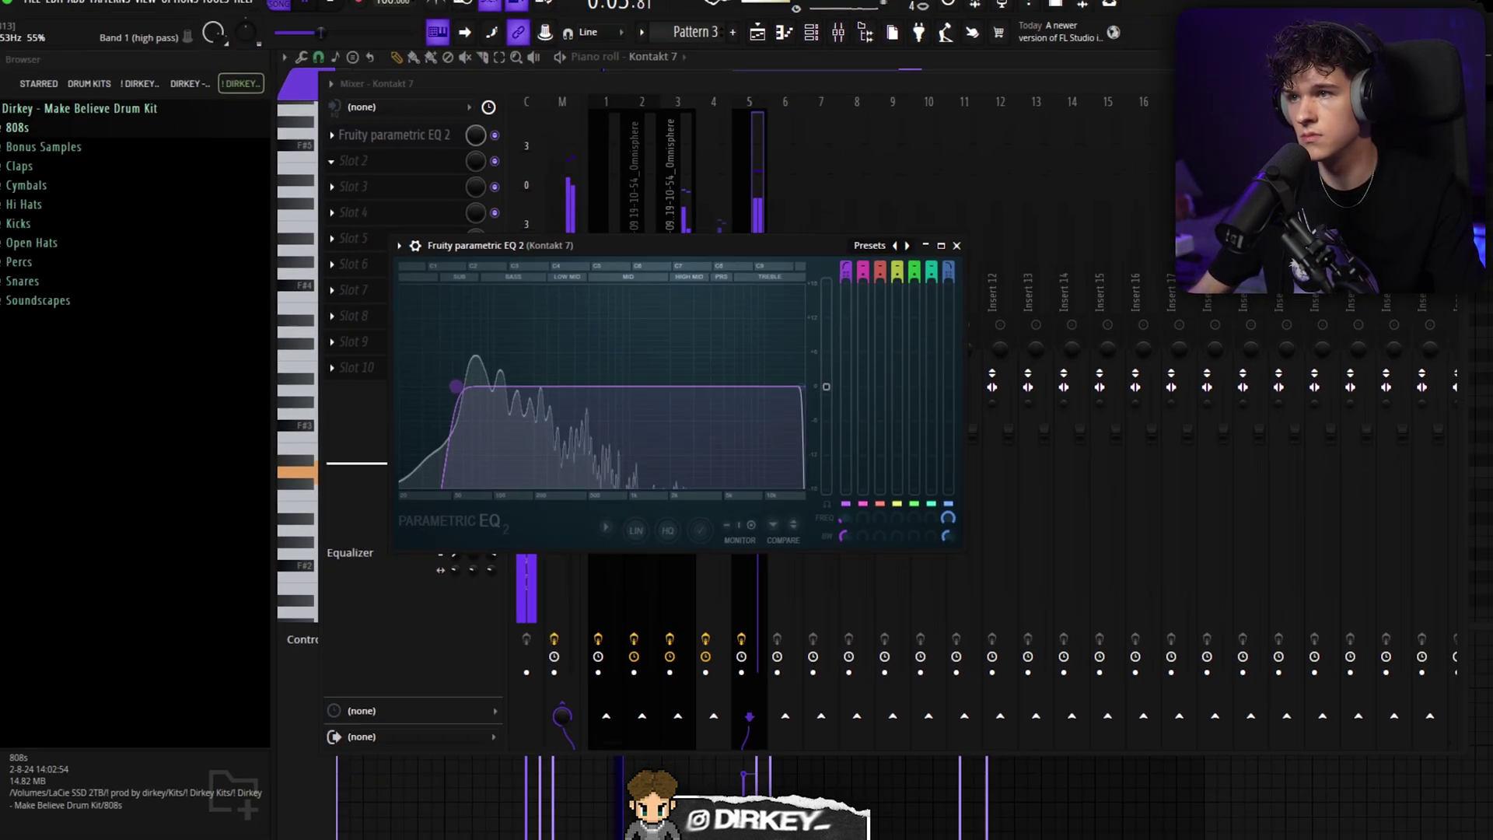
Load a second effect below Fruity Parametric EQ 2 on the Kontakt 7 mixer track
key(Escape)
click(373, 170)
click(599, 245)
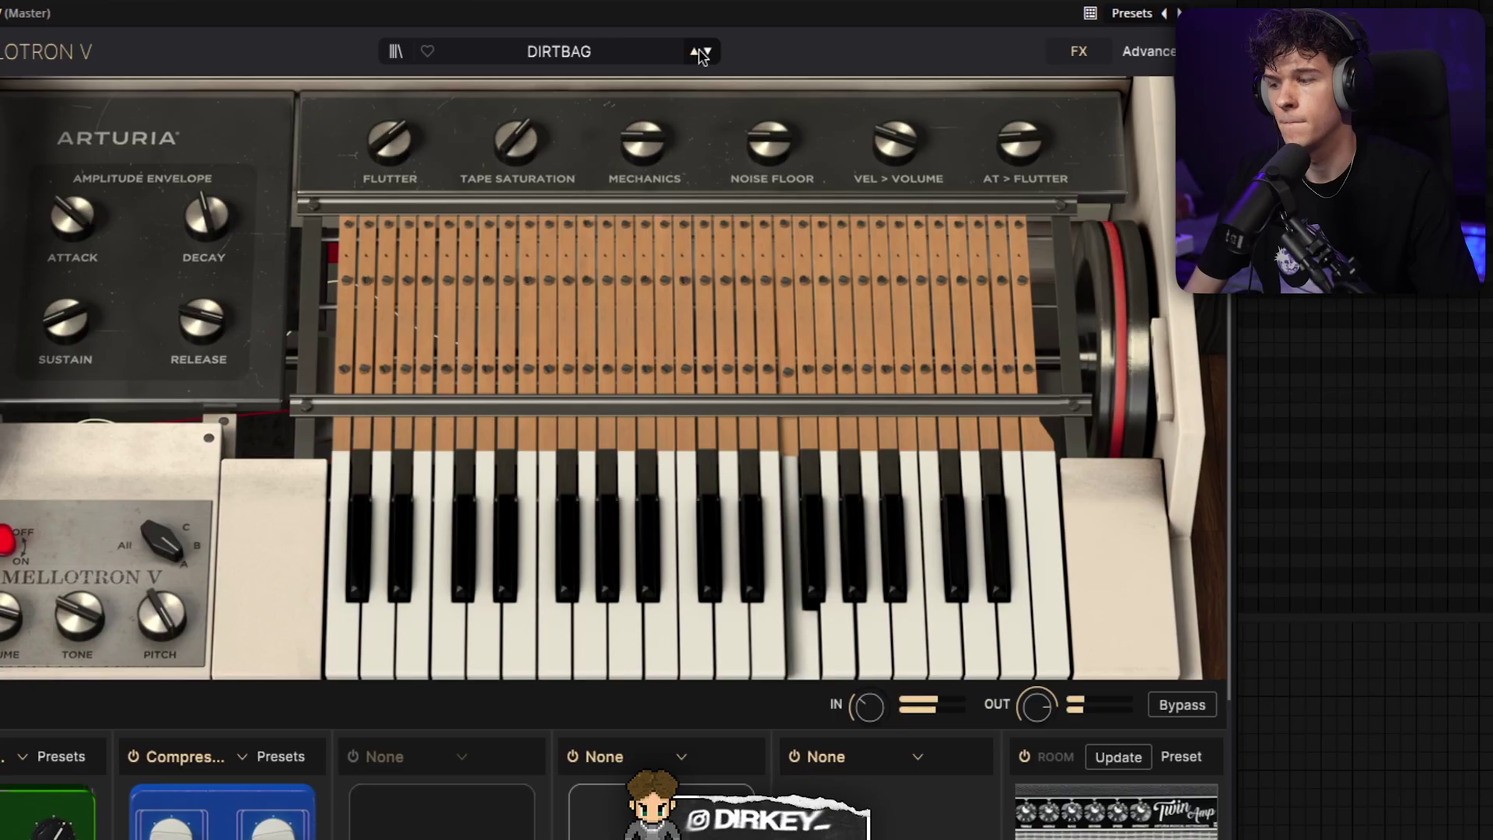
Advance through Mellotron V's presets to Dreamcatcher
click(718, 52)
click(717, 52)
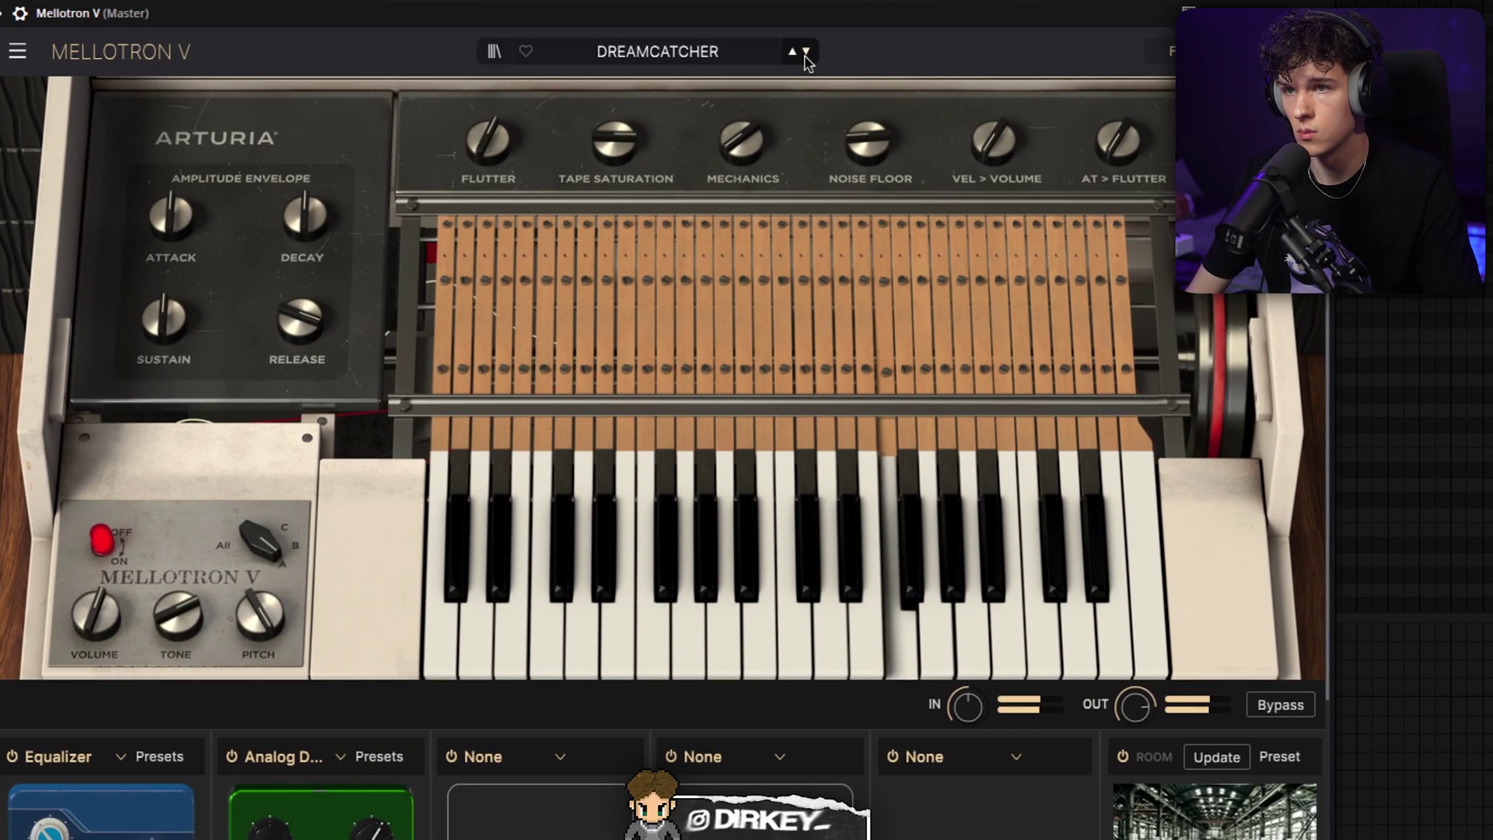
Turn down Mellotron V's Noise Floor and repeat the melody's four-note B5 and C#6 phrase from bar 2 in bar 6
drag(868, 138, 868, 179)
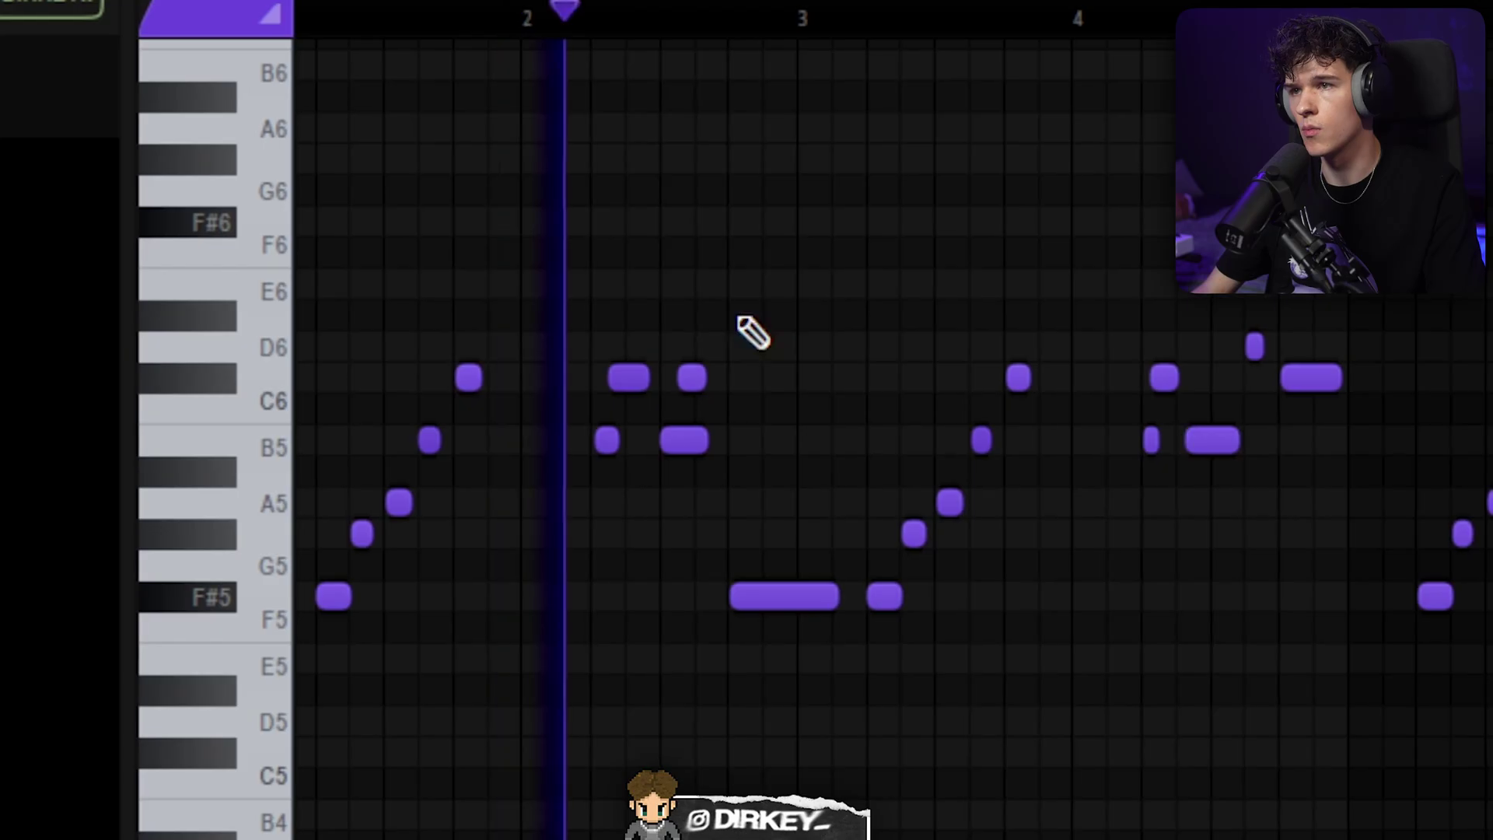
drag(700, 342, 603, 440)
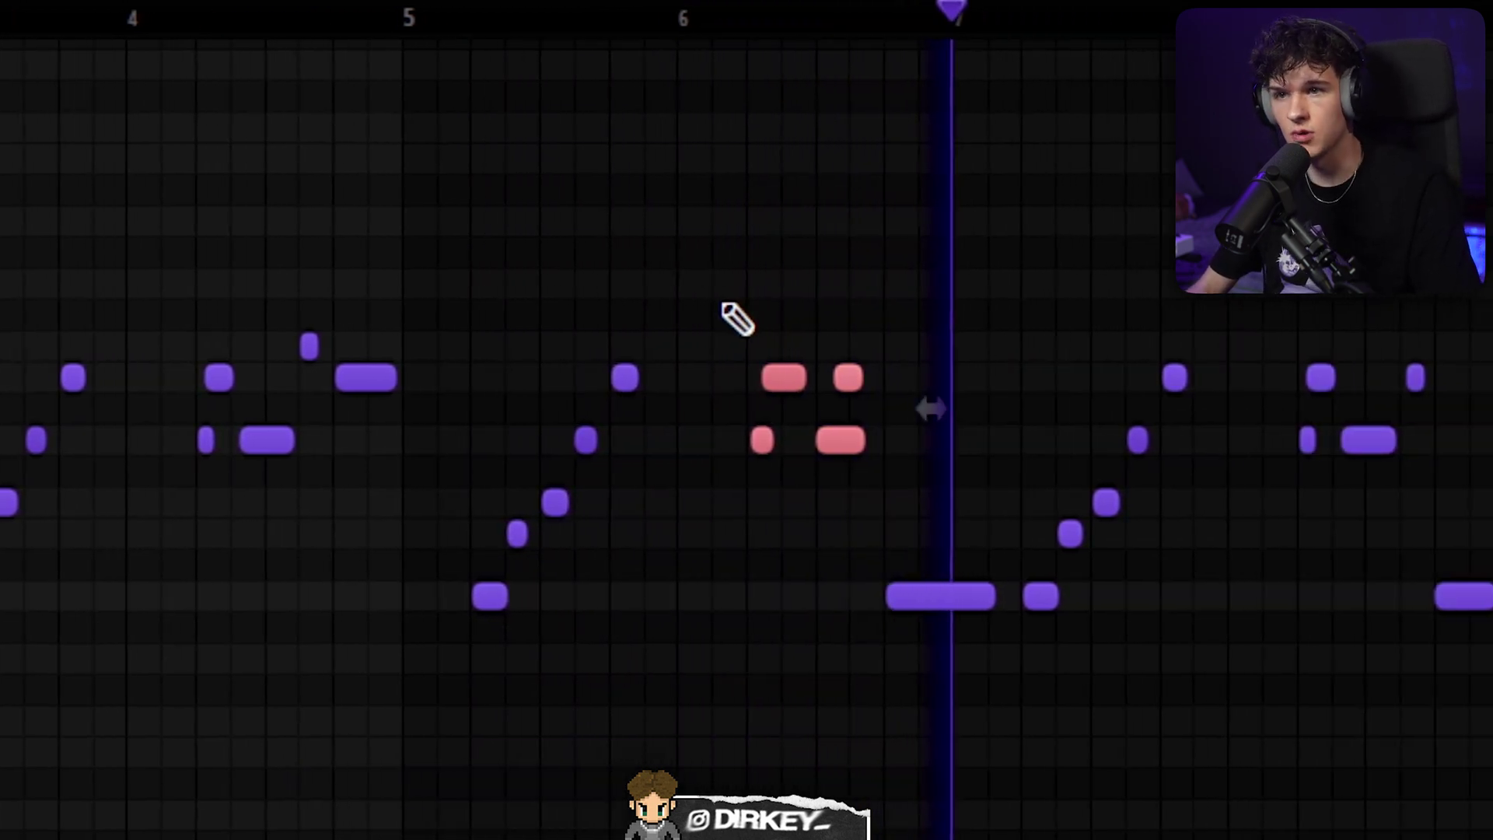
click(920, 216)
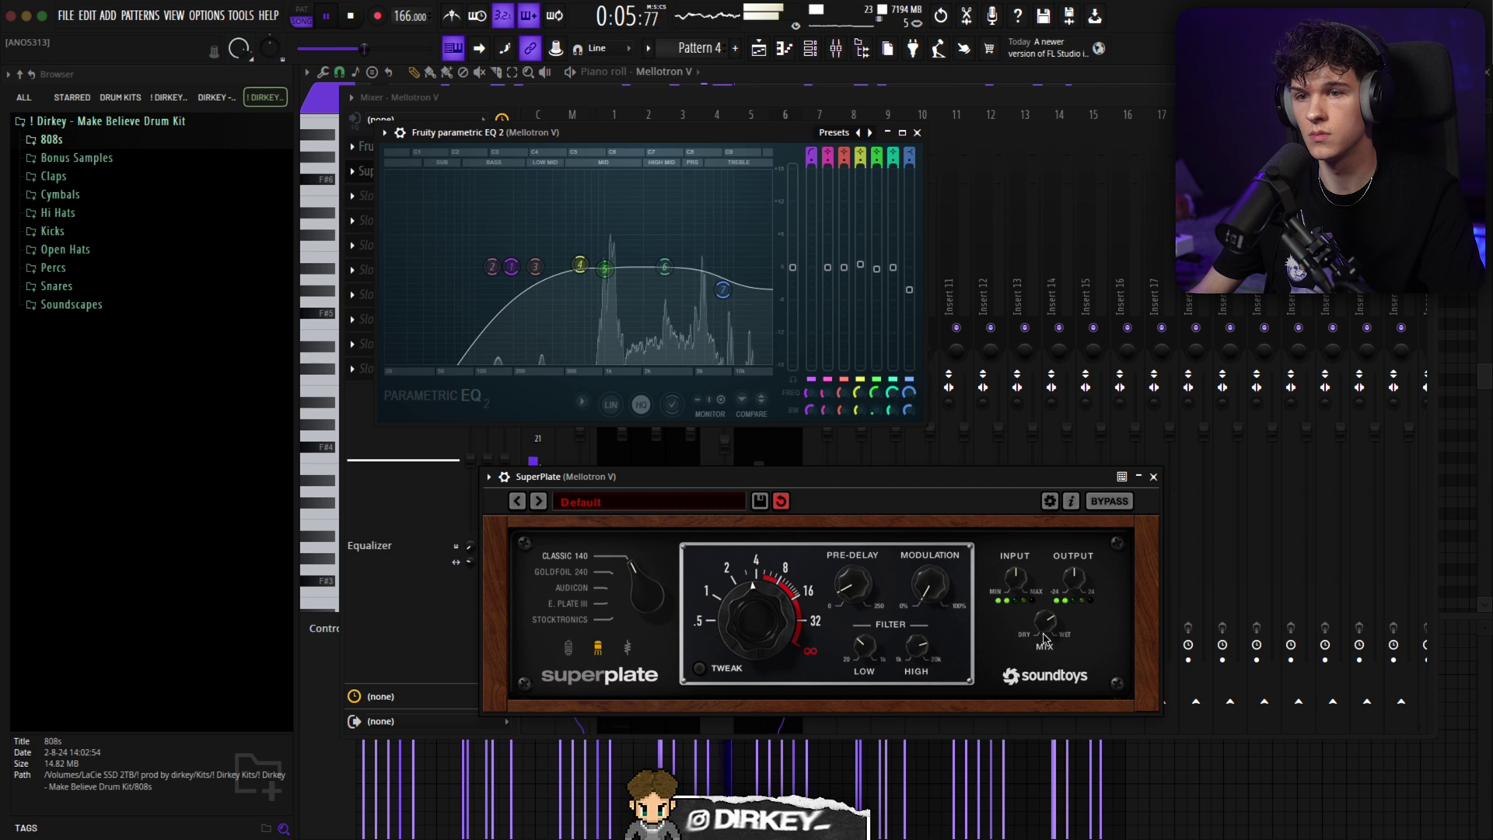
Close Mellotron V's SuperPlate and Fruity Parametric EQ 2 windows and bring up the mixer
click(1153, 476)
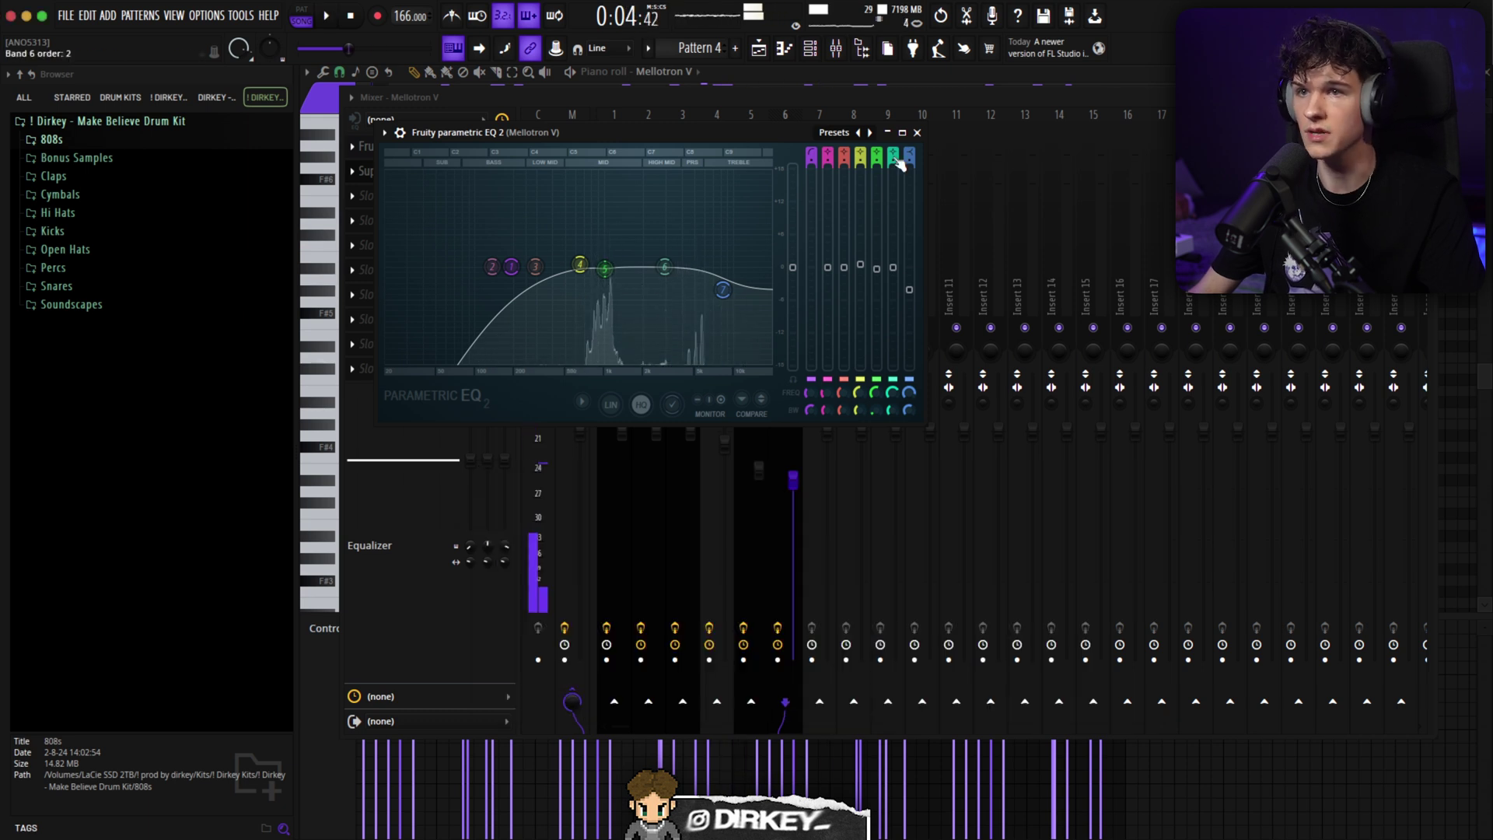
click(917, 133)
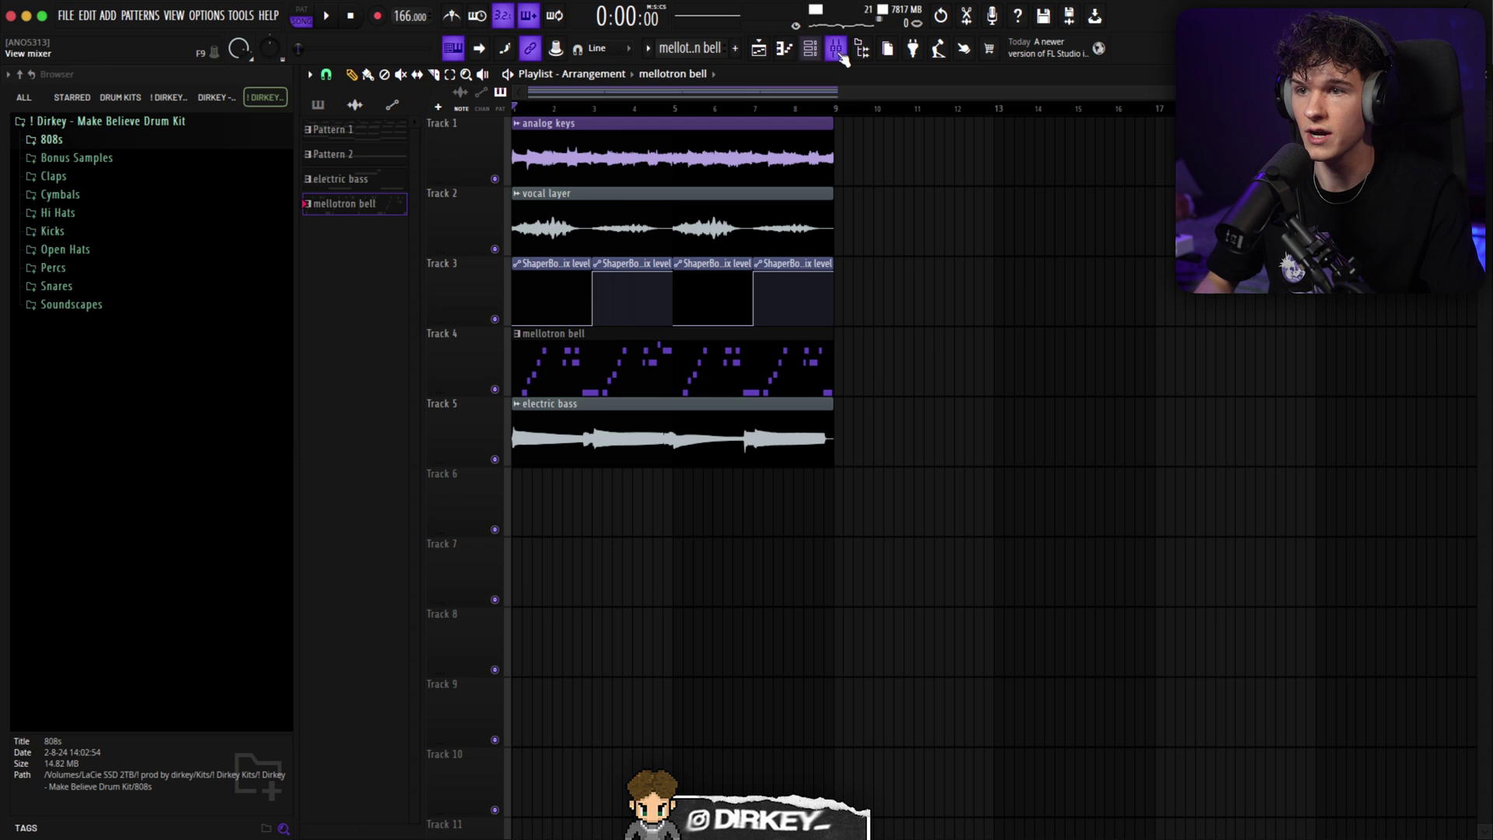
click(836, 49)
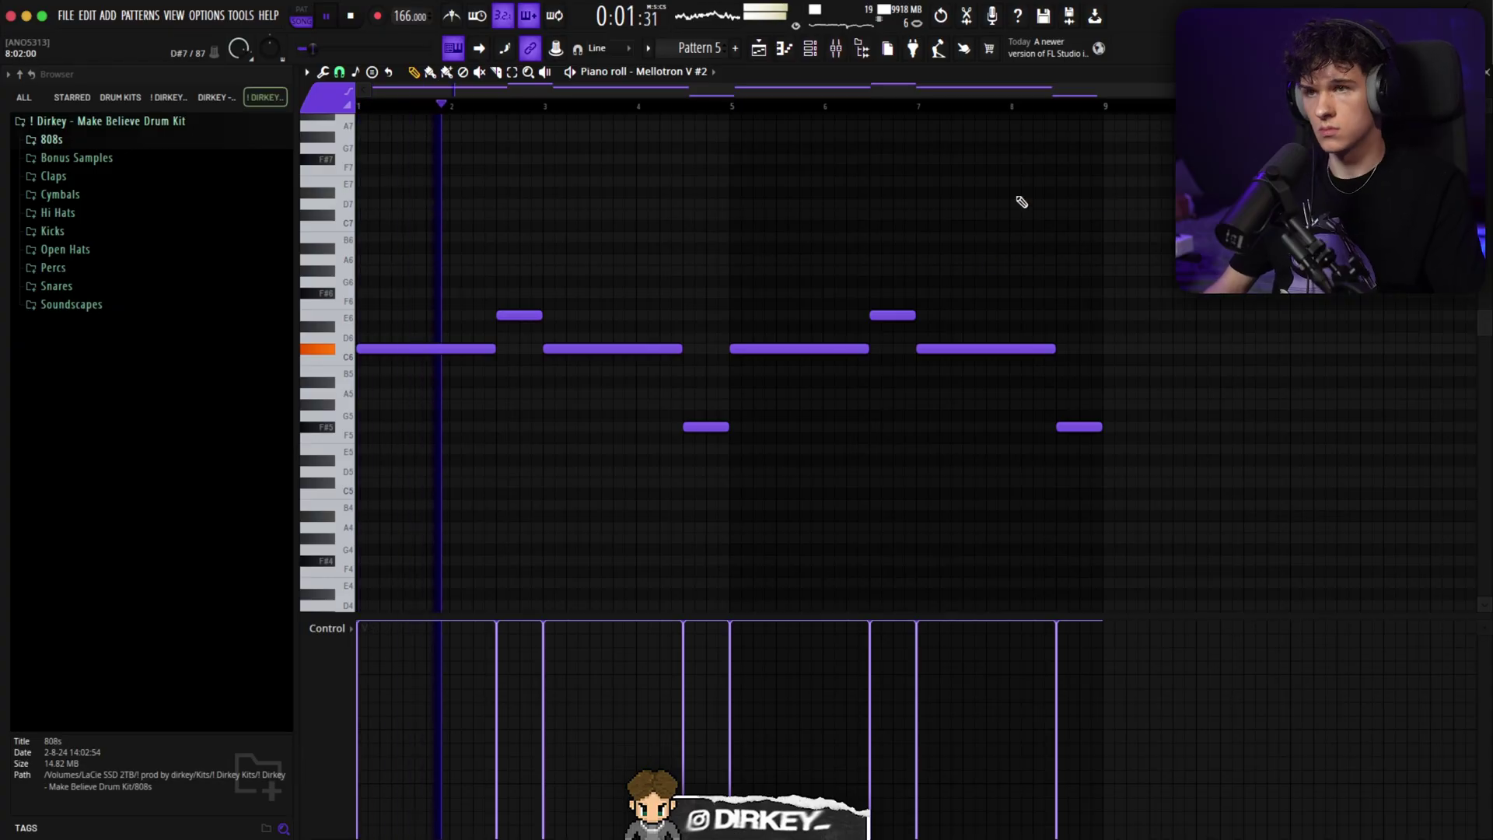
Open the Mellotron V #2 channel from the channel rack and return to its Pattern 5 notes
click(812, 50)
click(541, 342)
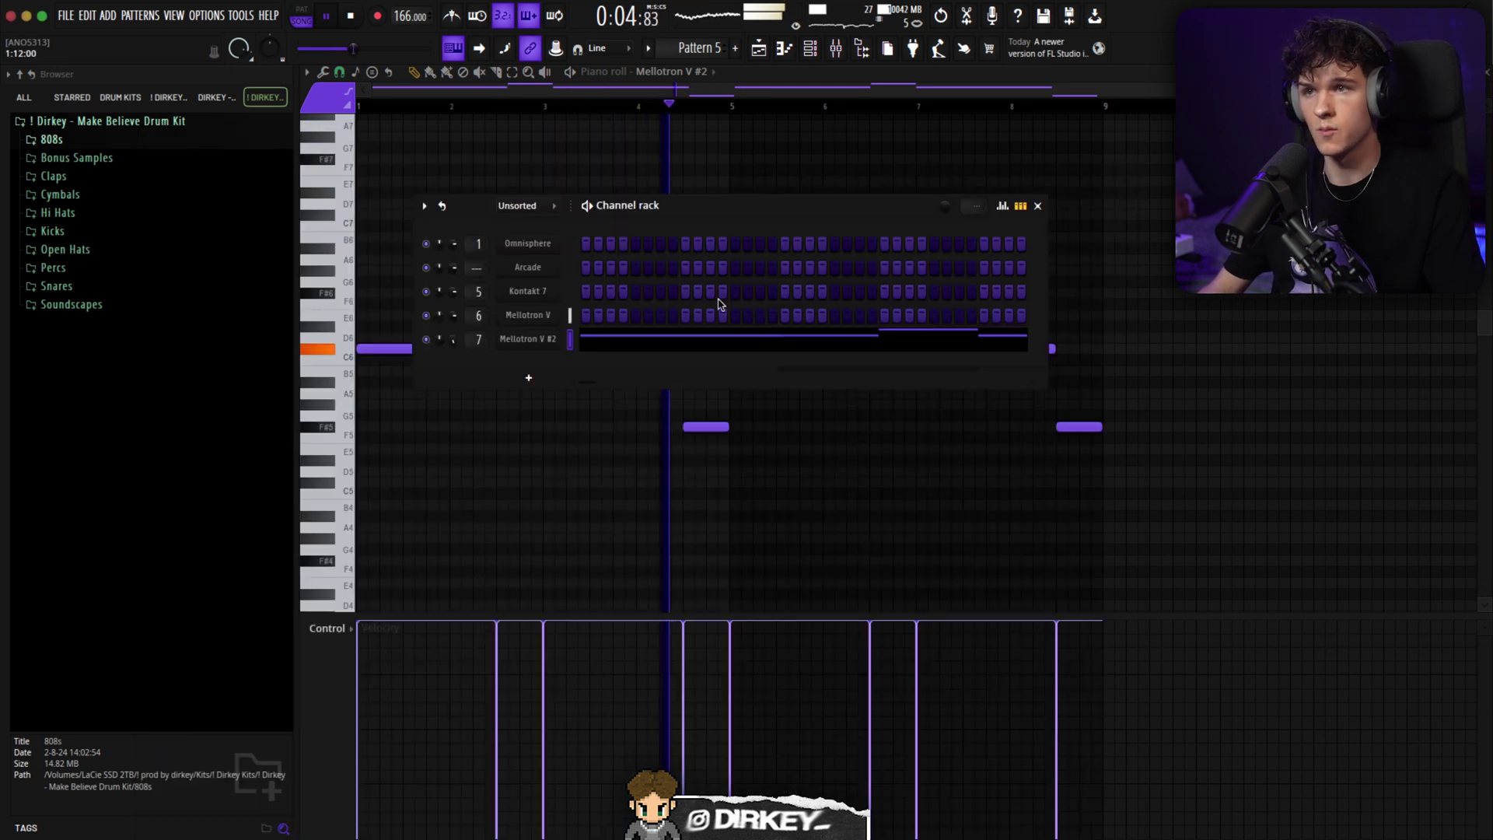
key(F6)
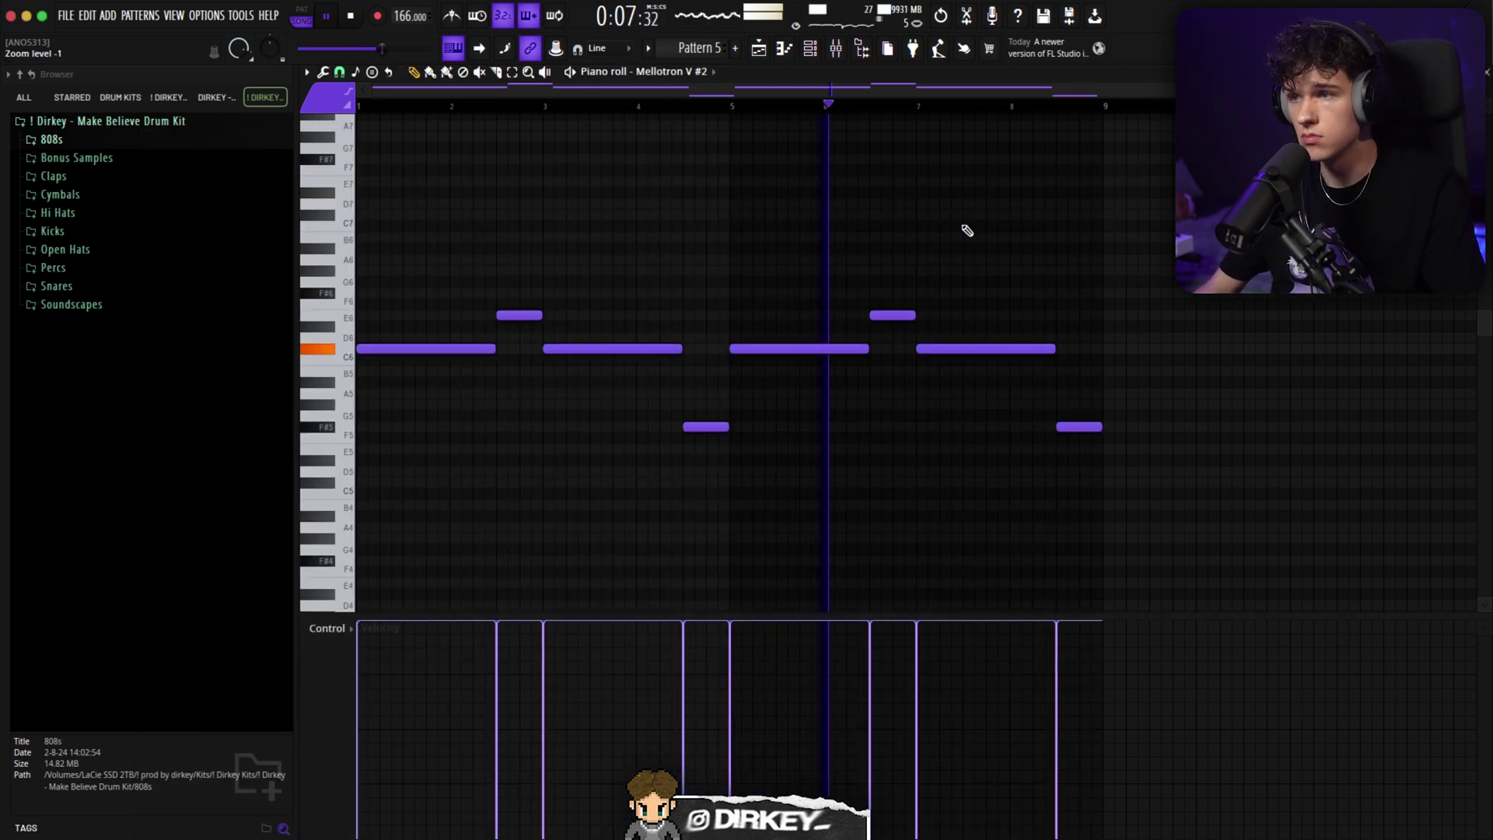
drag(426, 352, 1091, 372)
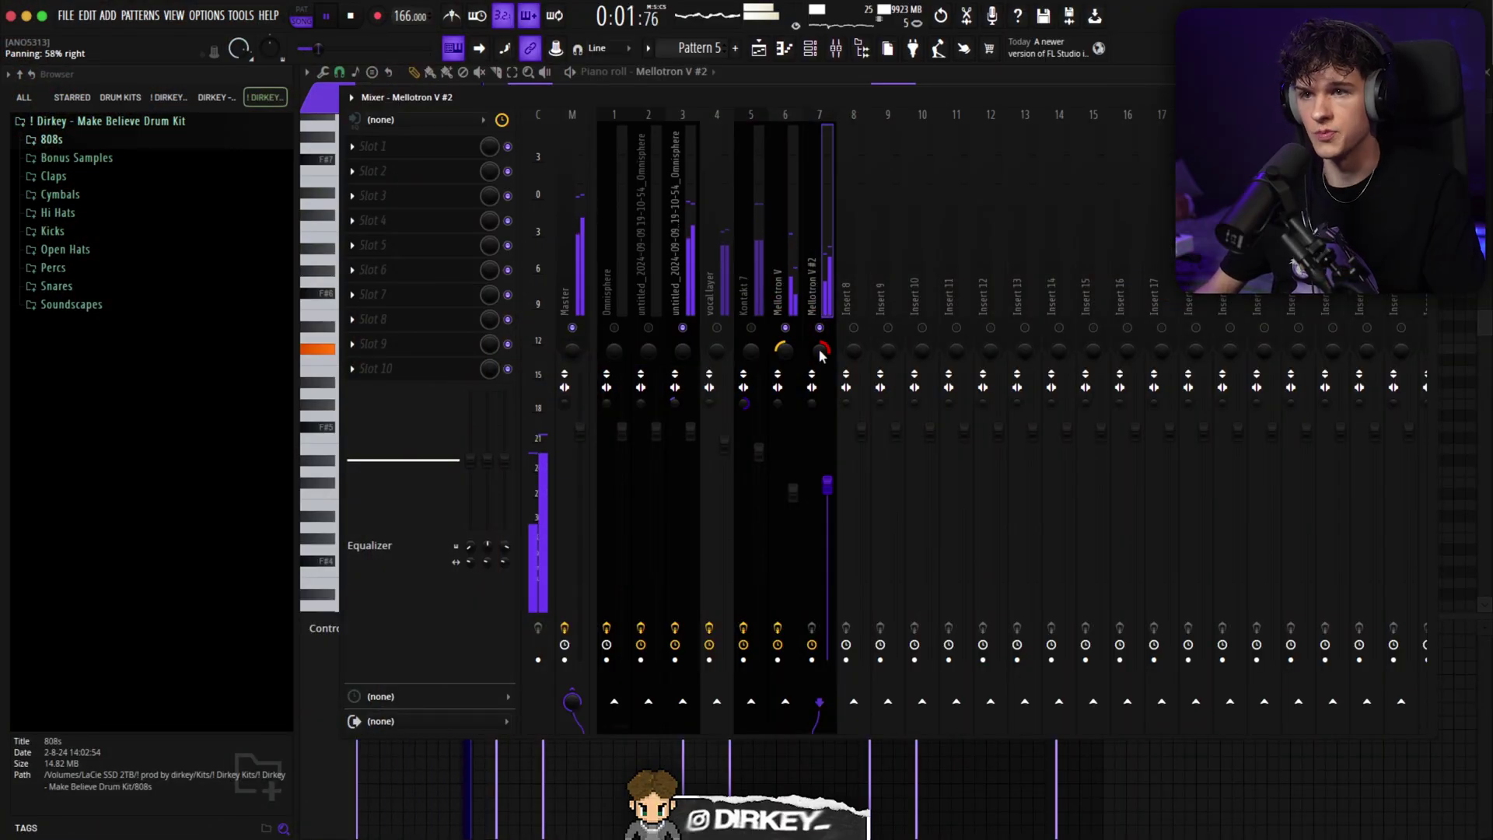
Load Fruity Parametric EQ 2 in the first slot of the Mellotron V #2 mixer track and cut its lows around 272 Hz
click(389, 147)
click(615, 249)
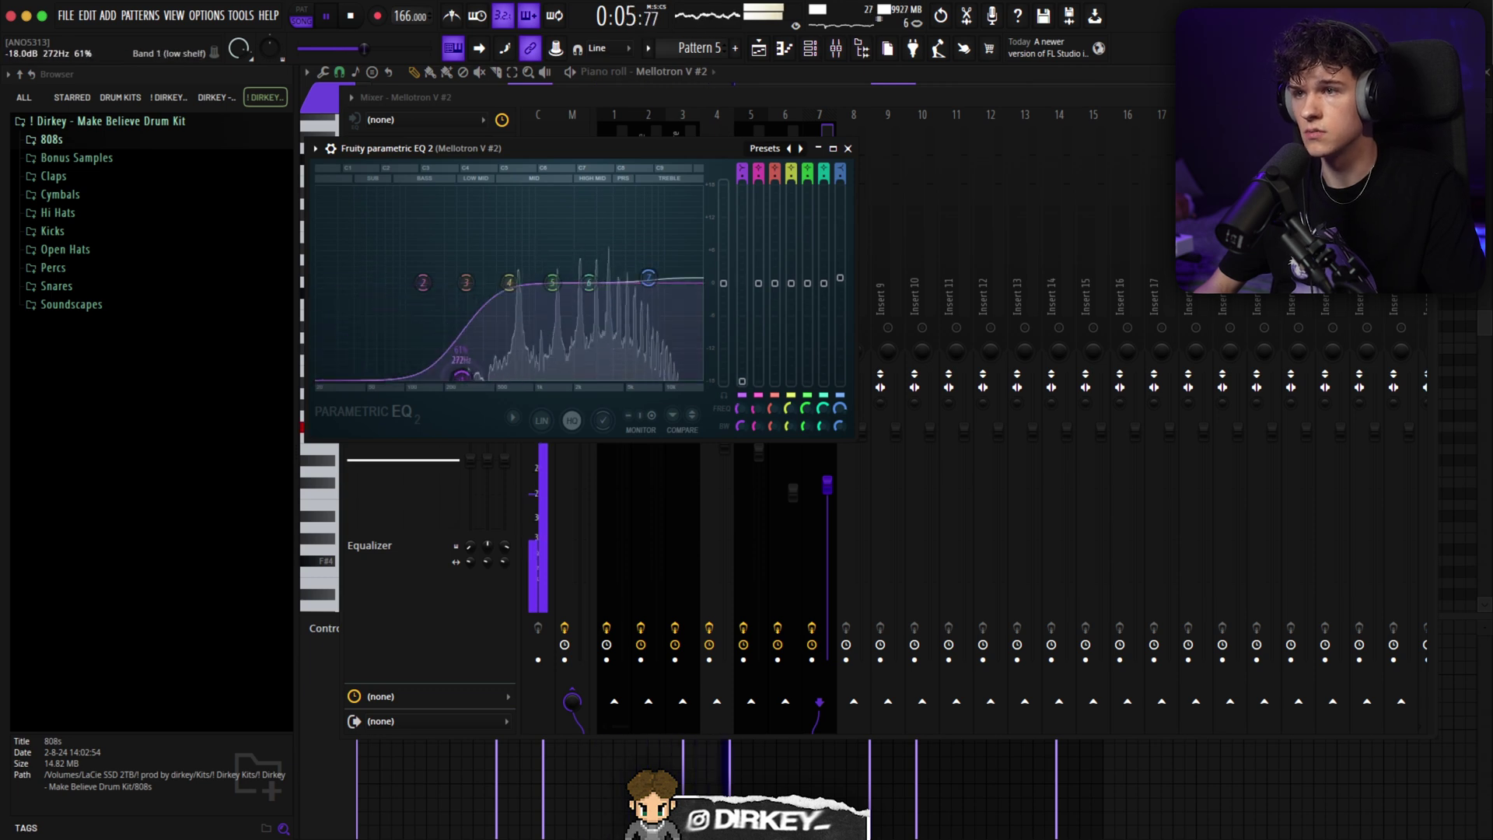
click(773, 298)
click(359, 204)
click(405, 348)
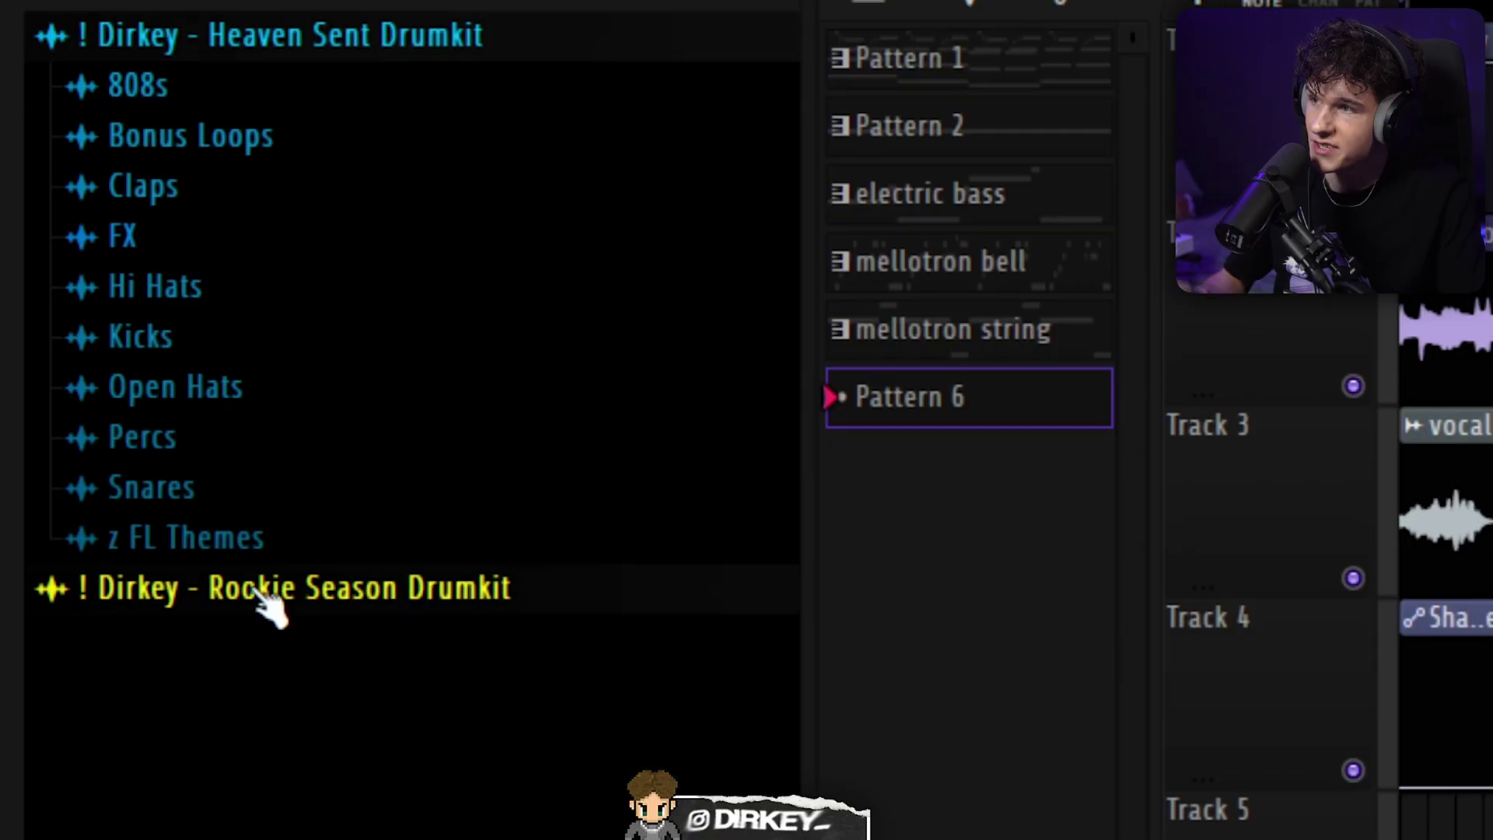
Add Hi Hat [ Deux ] from the Heaven Sent Drumkit's Hi Hats folder as a new channel for Pattern 6
click(260, 588)
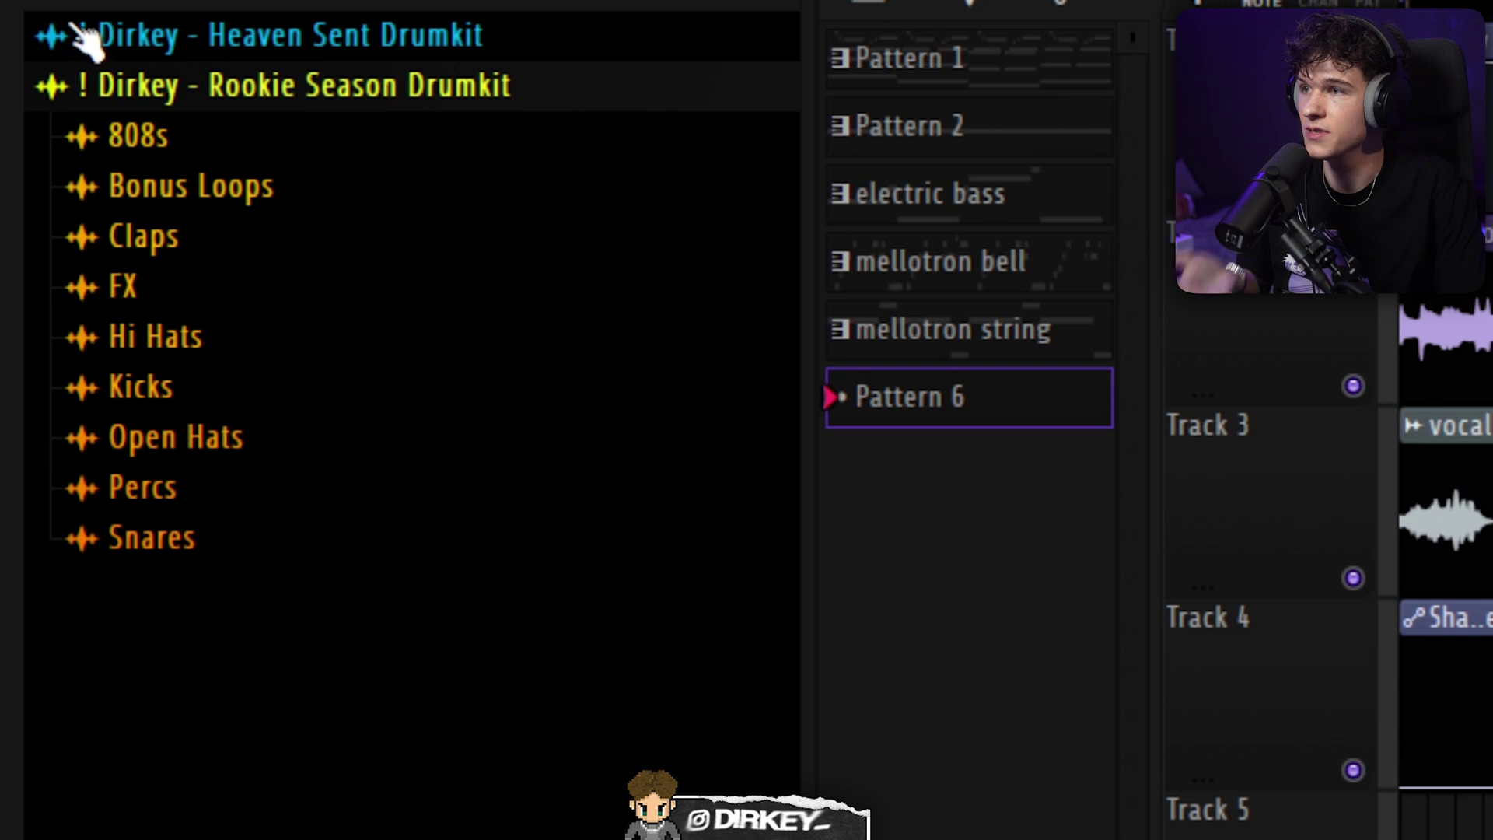
click(236, 52)
click(214, 97)
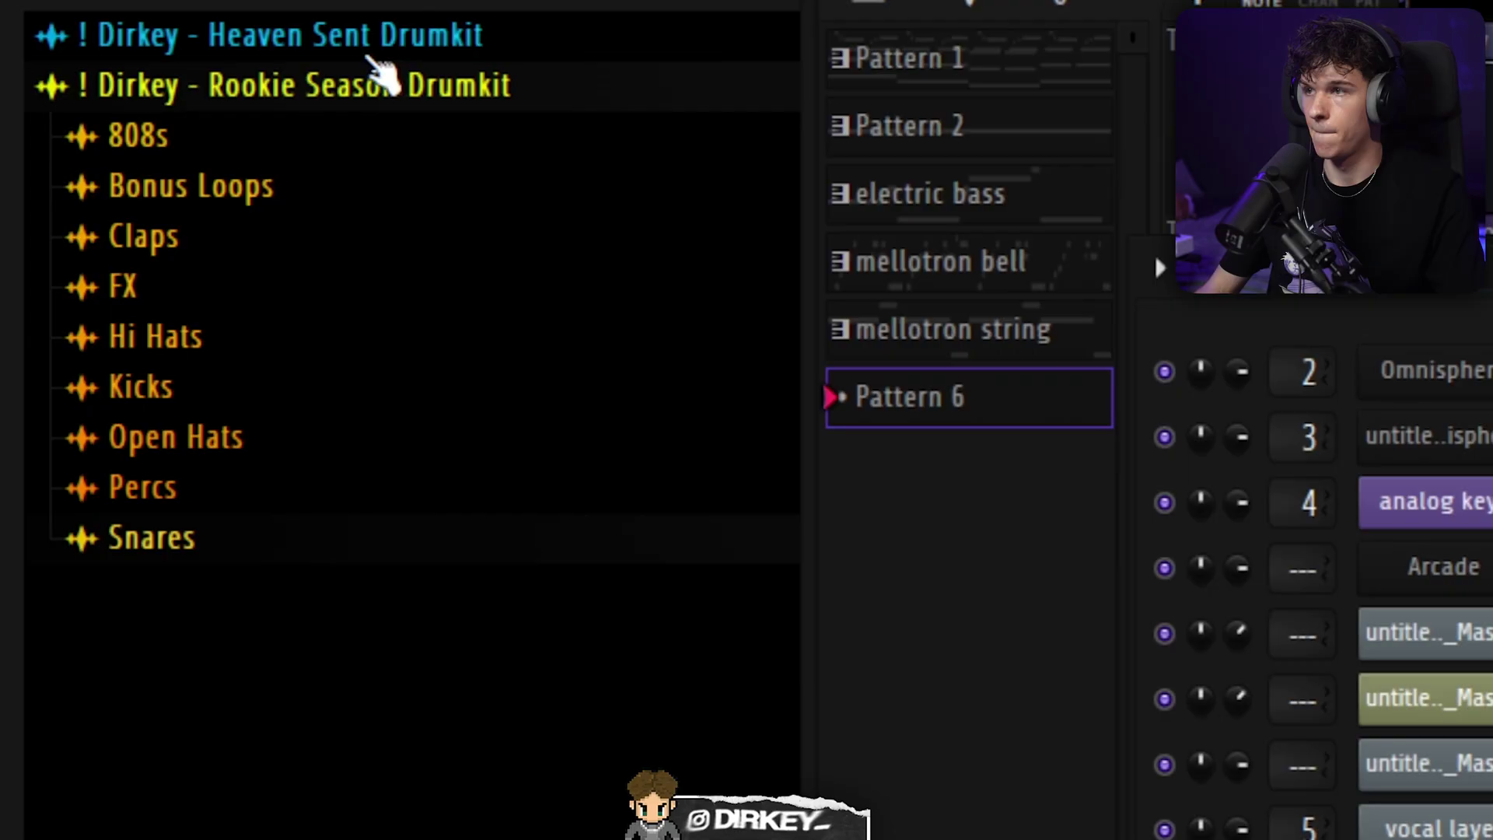
click(373, 56)
click(187, 264)
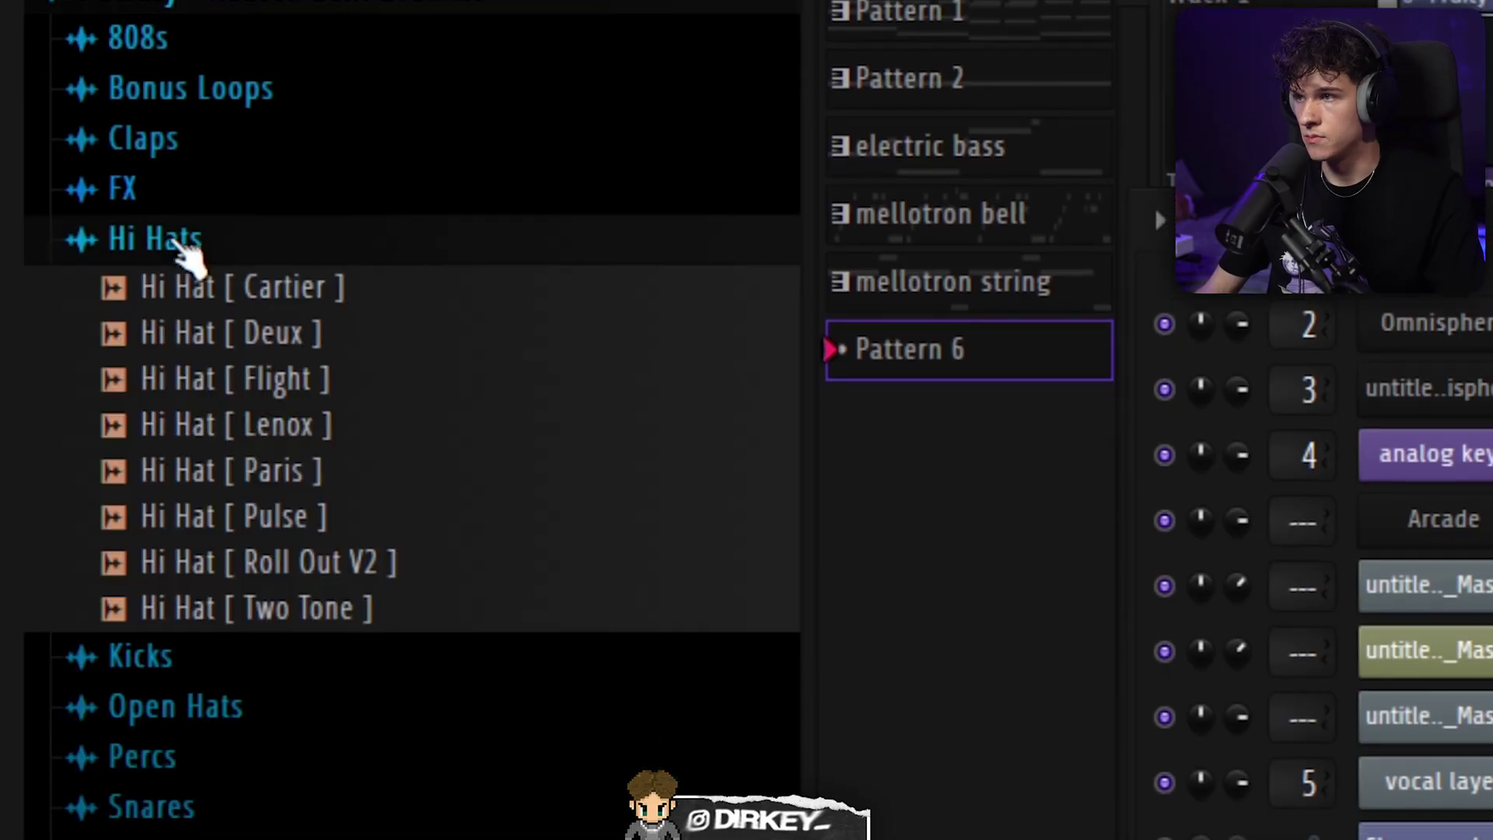
drag(226, 288, 633, 417)
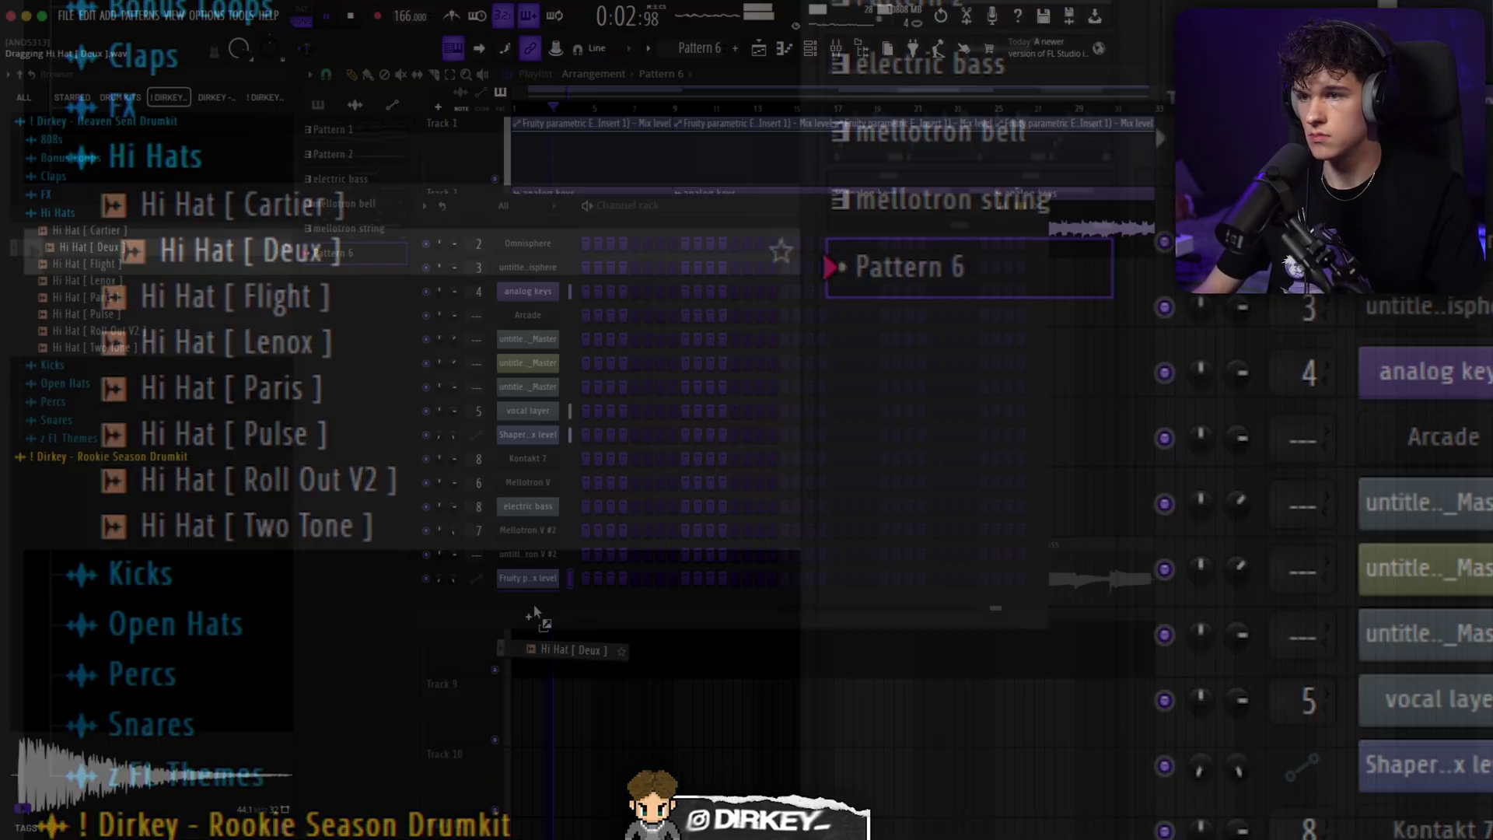
Fill Hi Hat [ Deux ] on every second step and extend its notes to eight bars in the piano roll
click(745, 651)
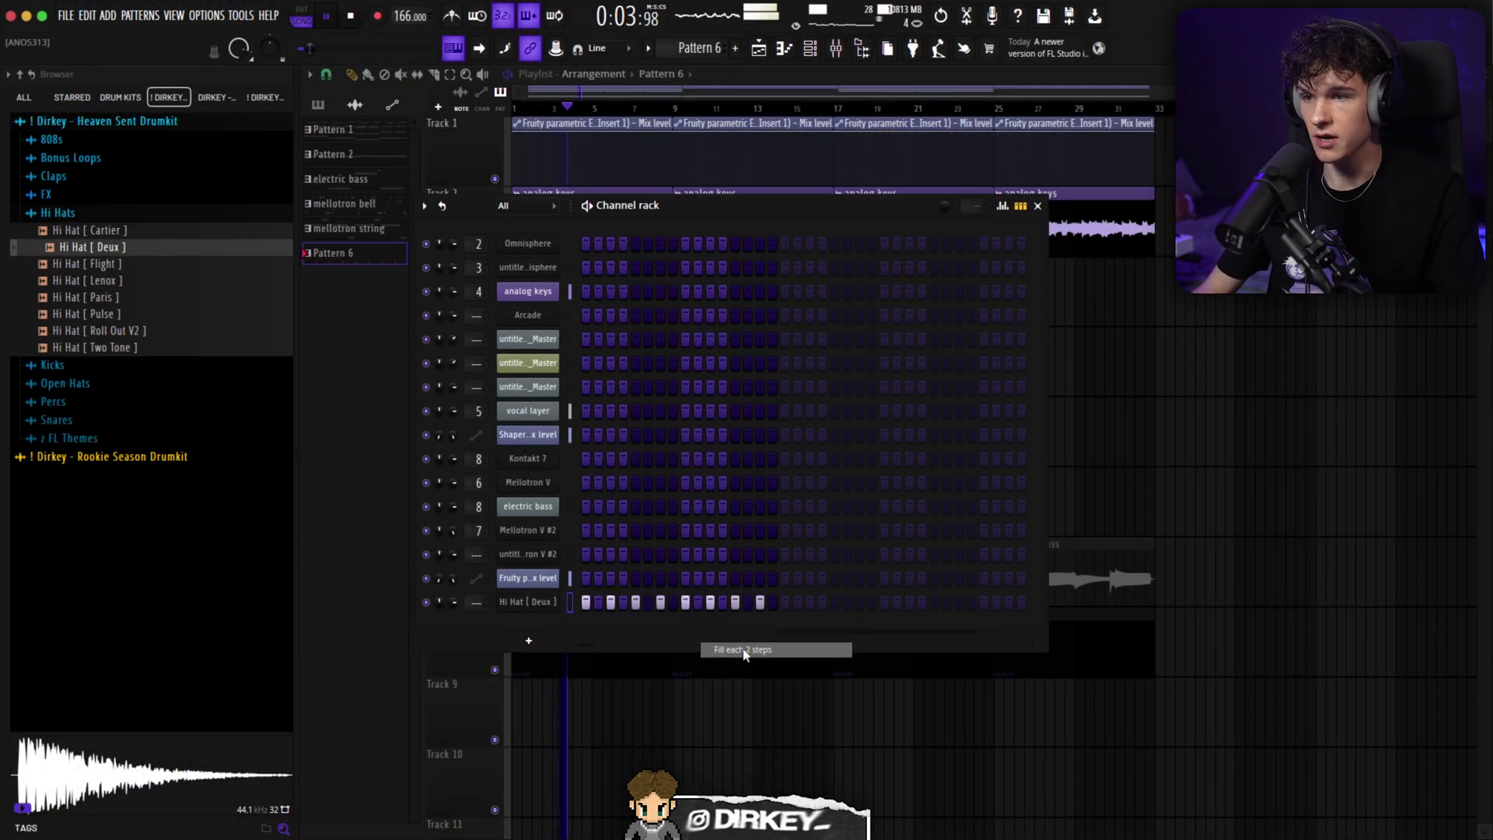
right_click(551, 600)
click(592, 599)
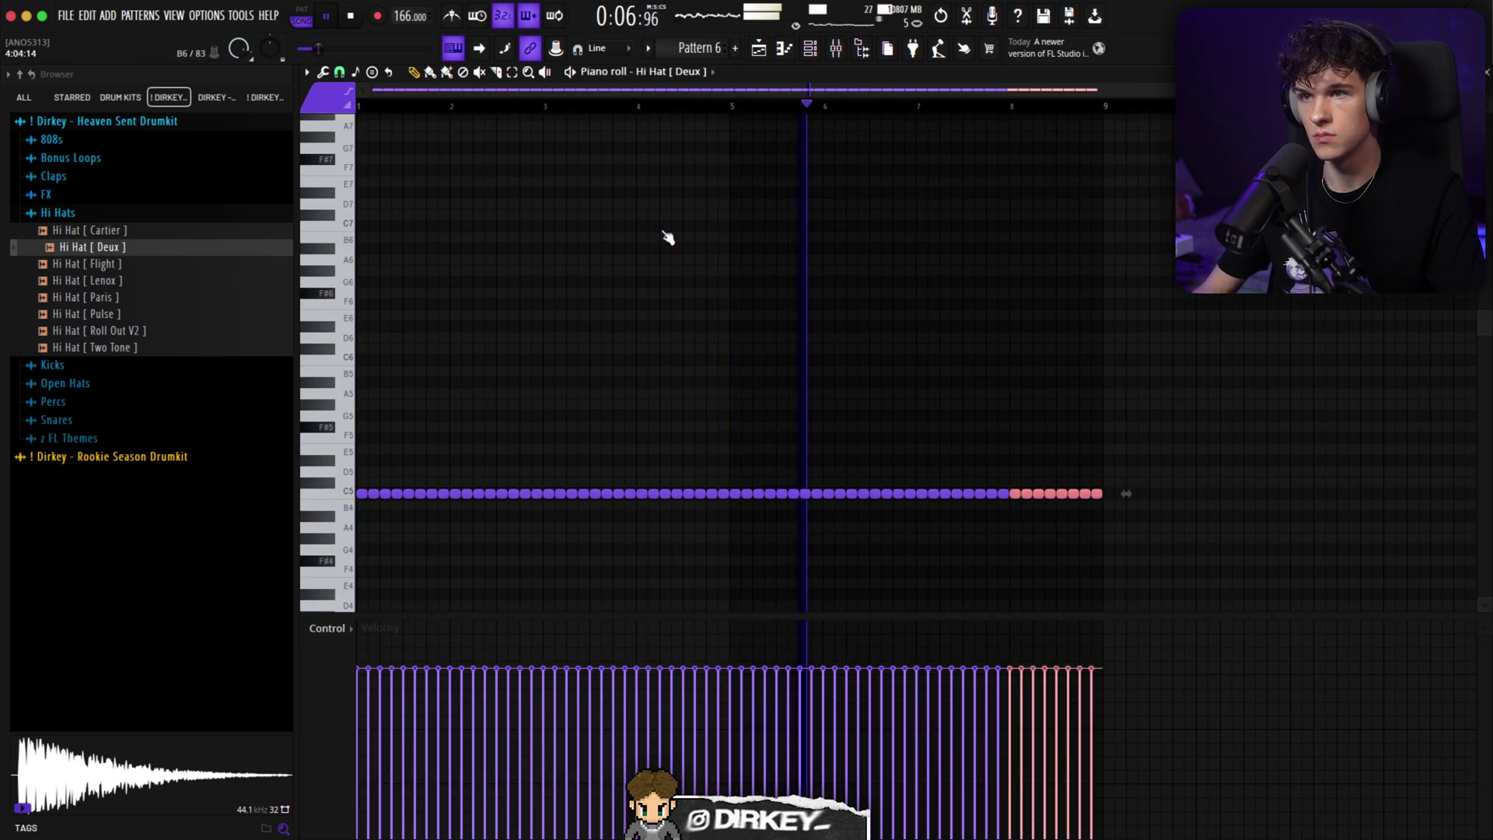
Browse both drum kits' percs and snares and pick Snare [ Go 2 ] from the Rookie Season Drumkit for the channel rack
click(808, 53)
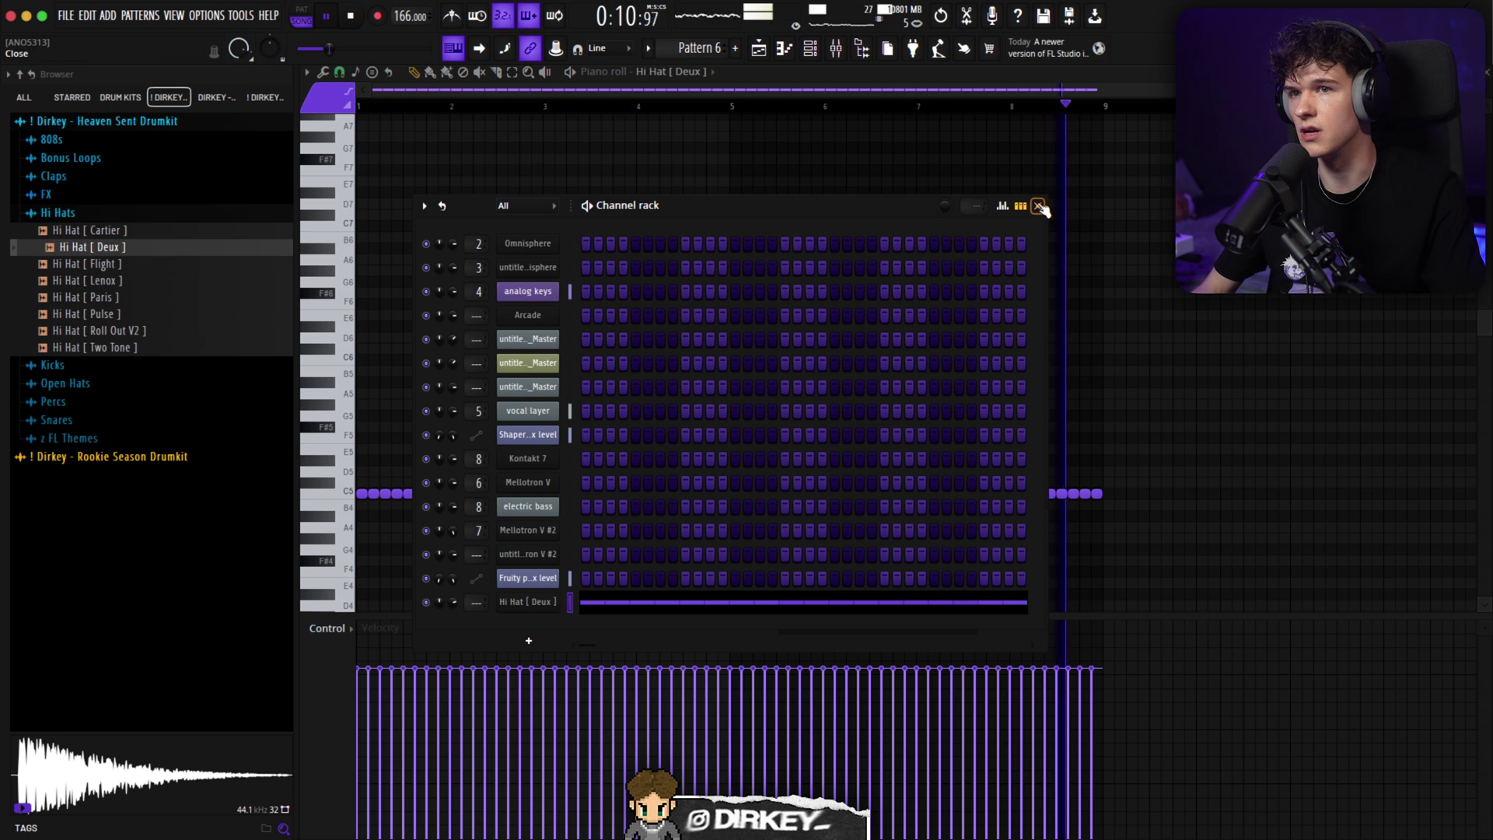
click(53, 401)
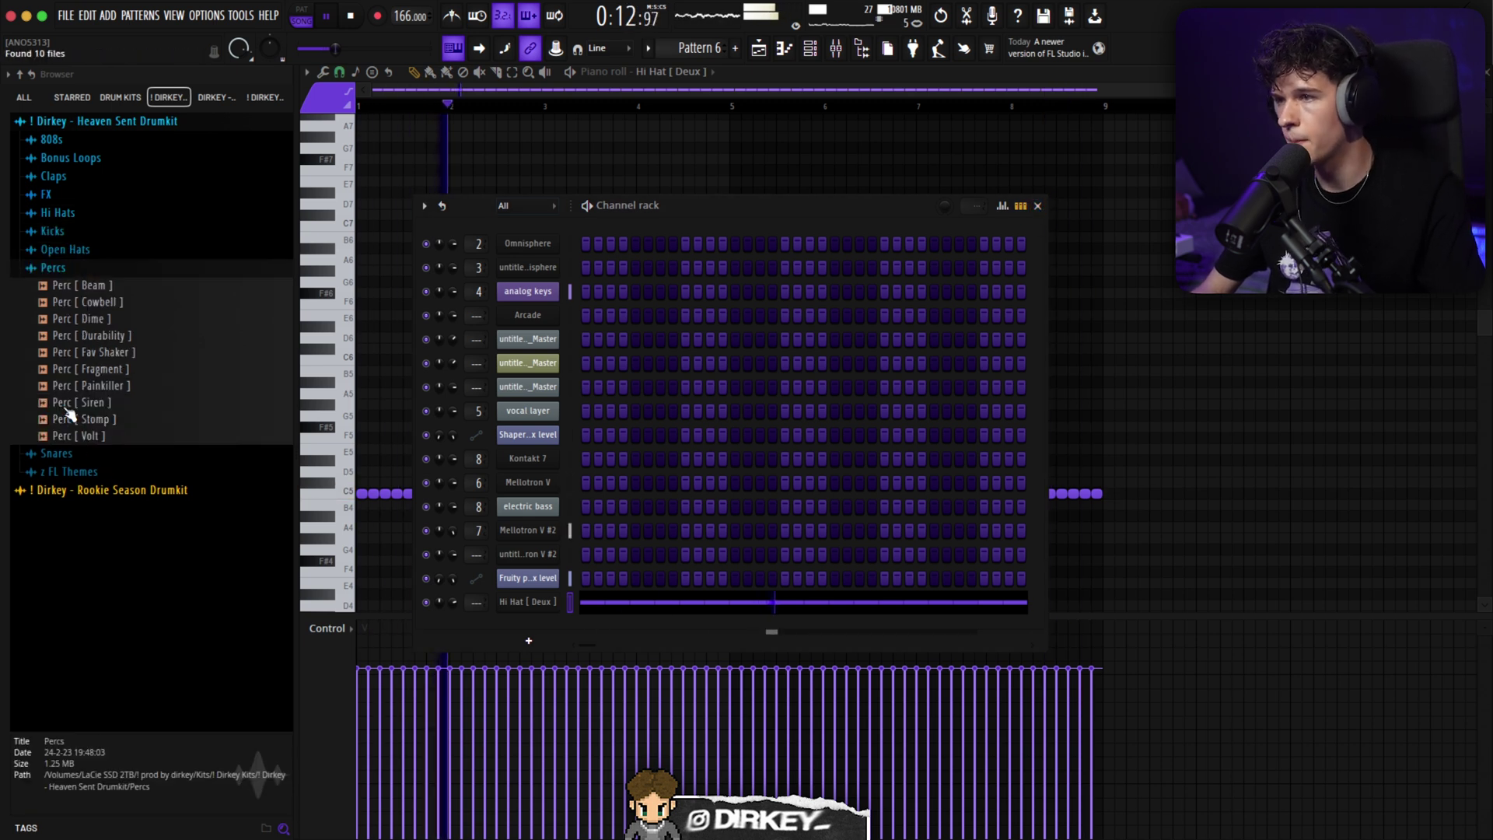
click(66, 493)
click(56, 304)
click(85, 355)
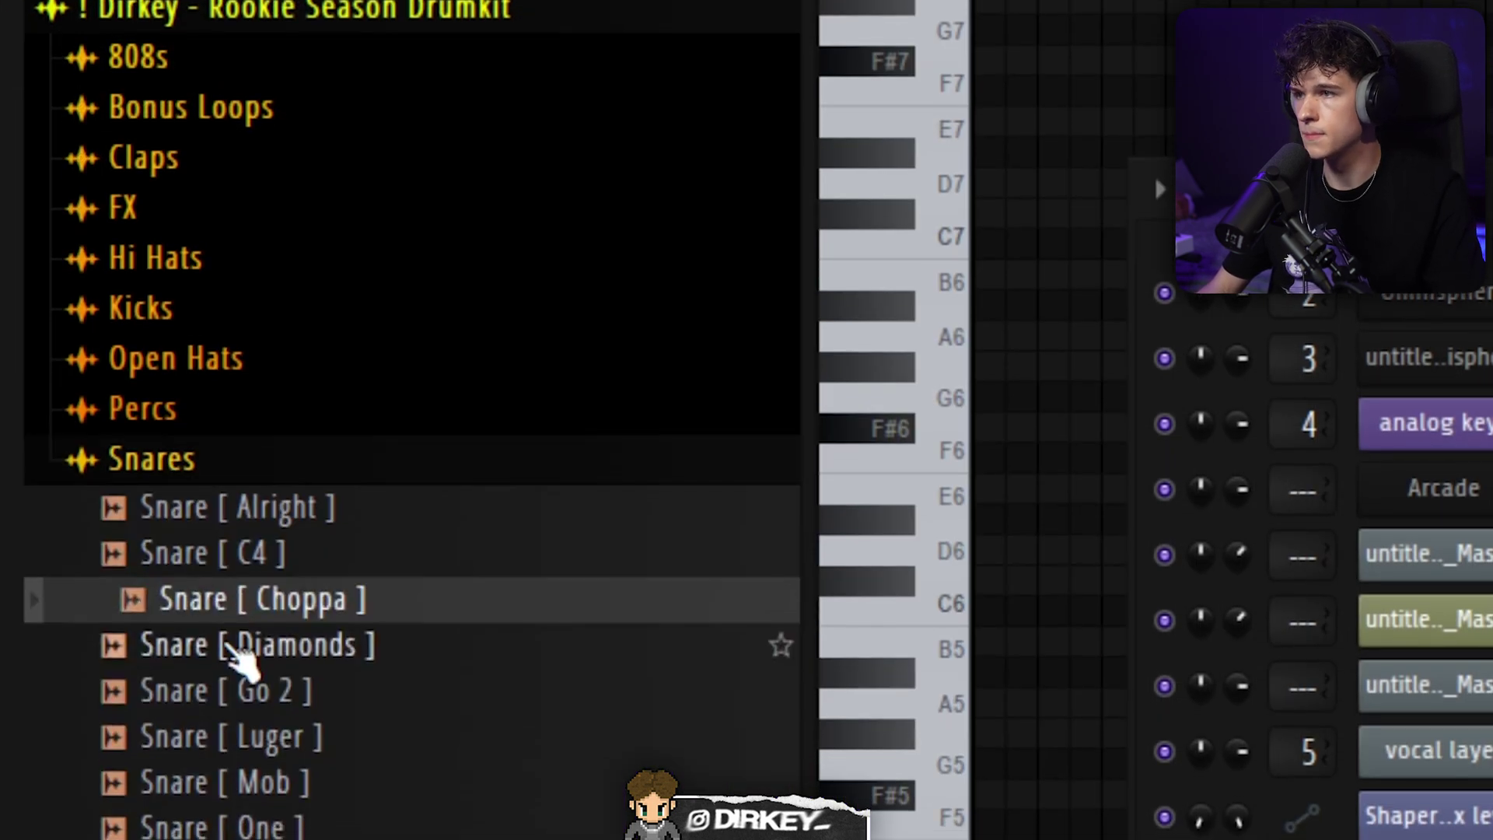
click(91, 389)
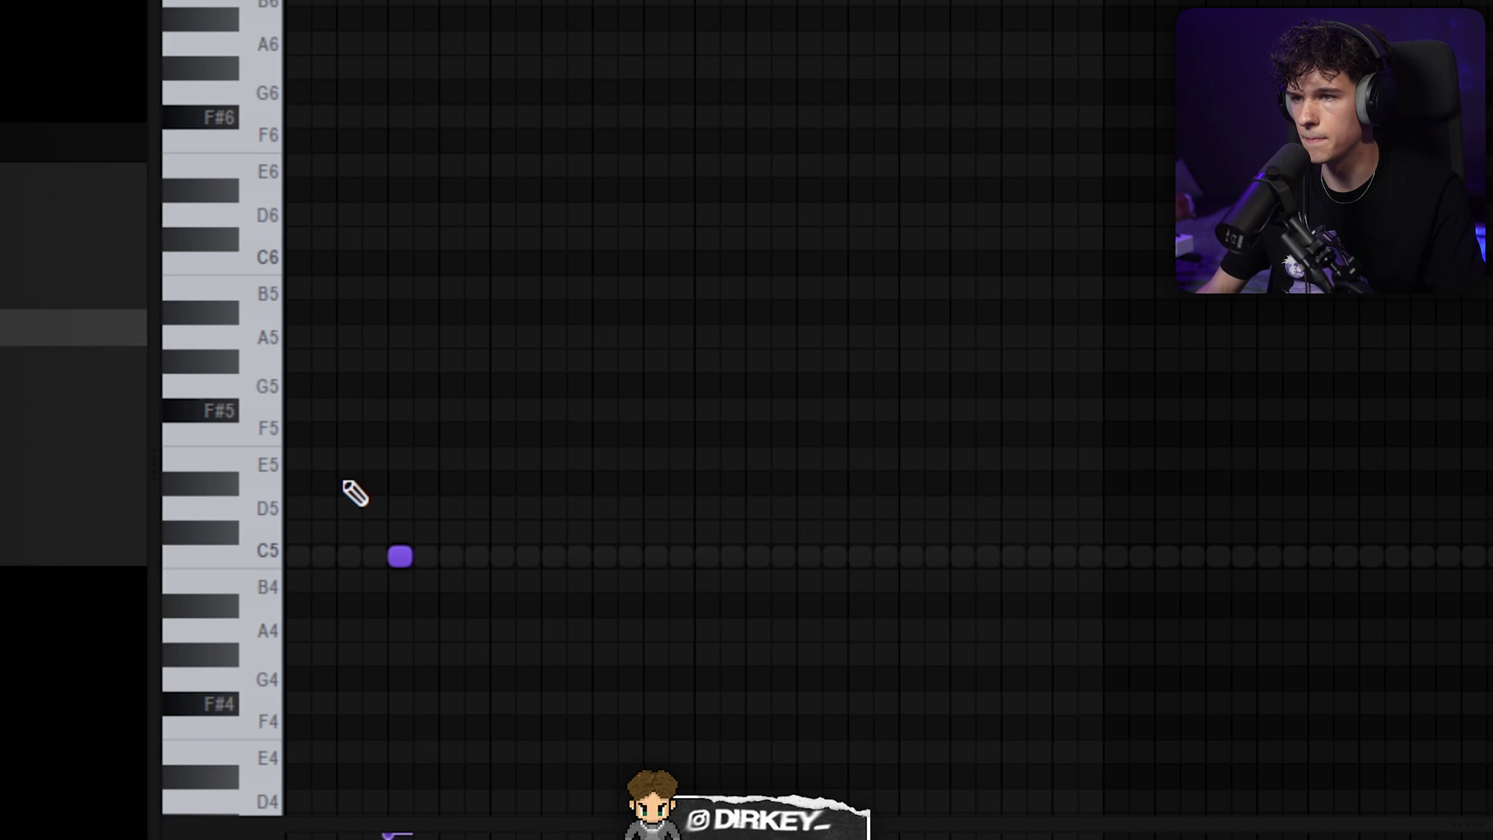
Repeat the Snare [ Go 2 ] hit once per bar across Pattern 6, placed on B4
key(ctrl+b)
key(ctrl+b)
key(ctrl+b)
key(ctrl+b)
key(ctrl+b)
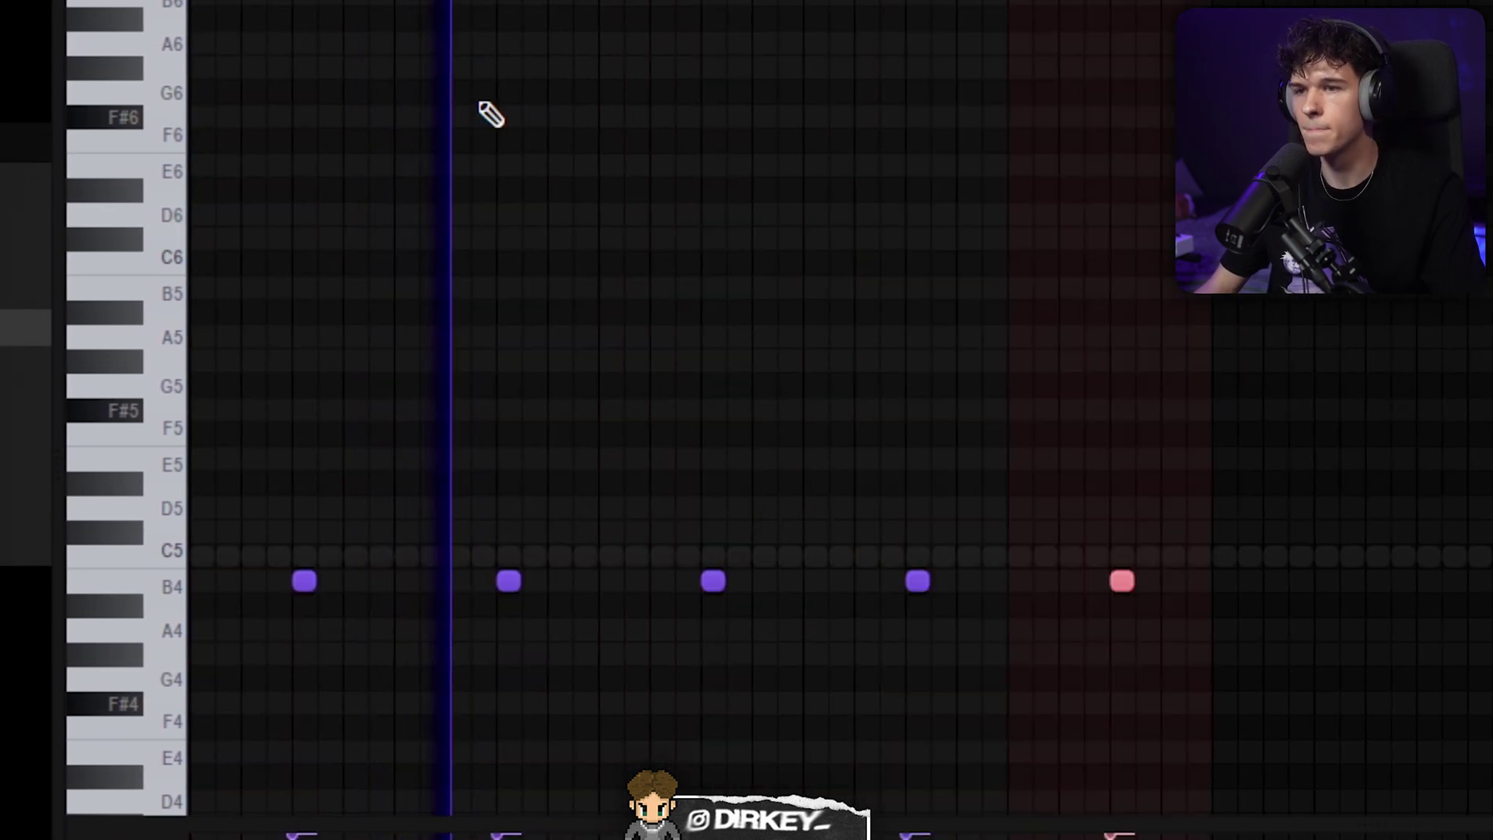
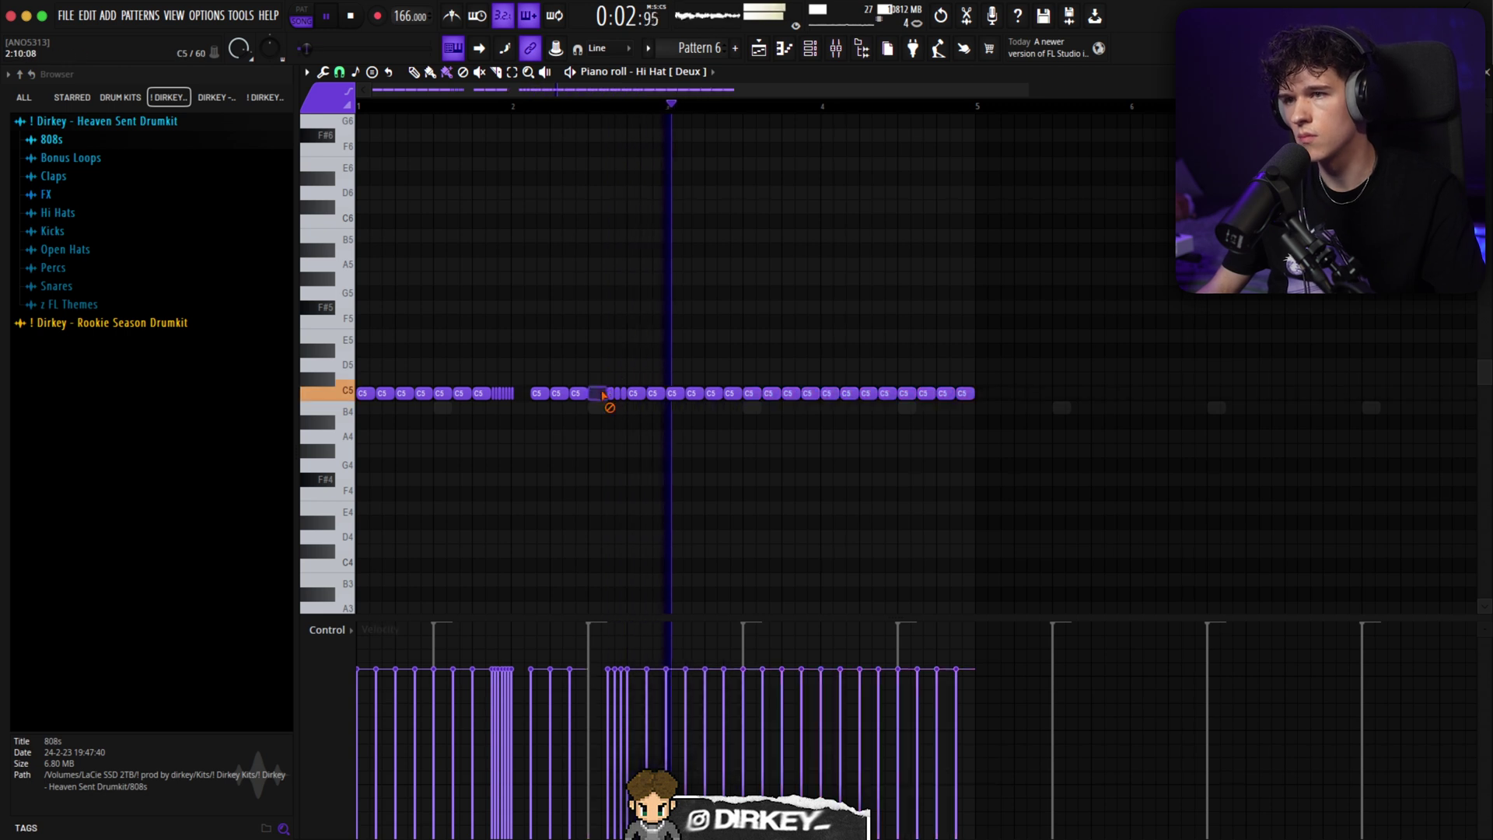
Play the Hi Hat [ Deux ] part and rework the short roll midway through bar 2, leaving a gap after it
key(space)
key(space)
click(612, 393)
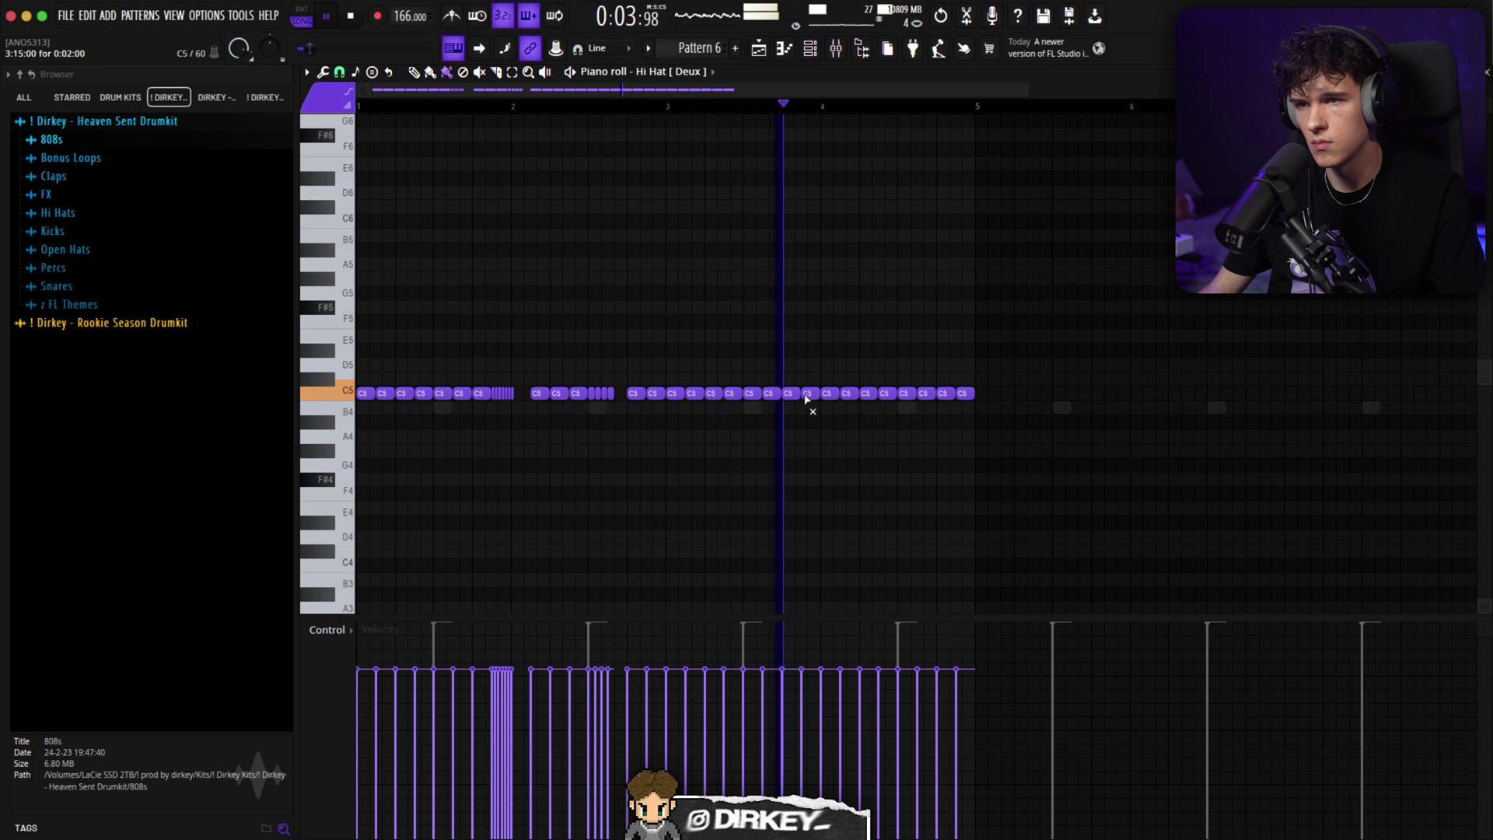
Replace the second hi-hat note of bar 4 with a quick, slightly softer three-note roll on C5
drag(690, 385, 1087, 474)
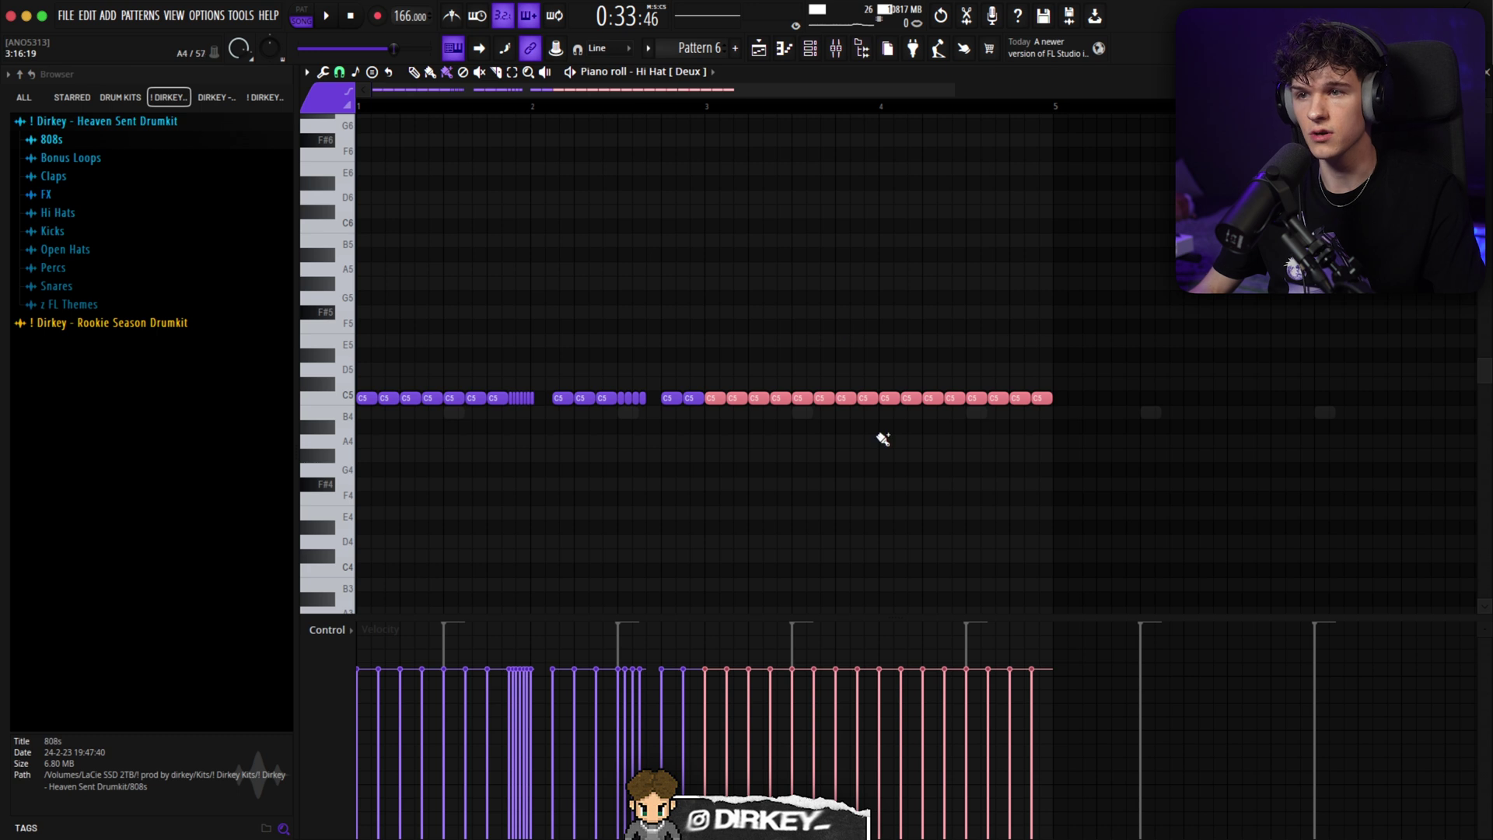
click(708, 410)
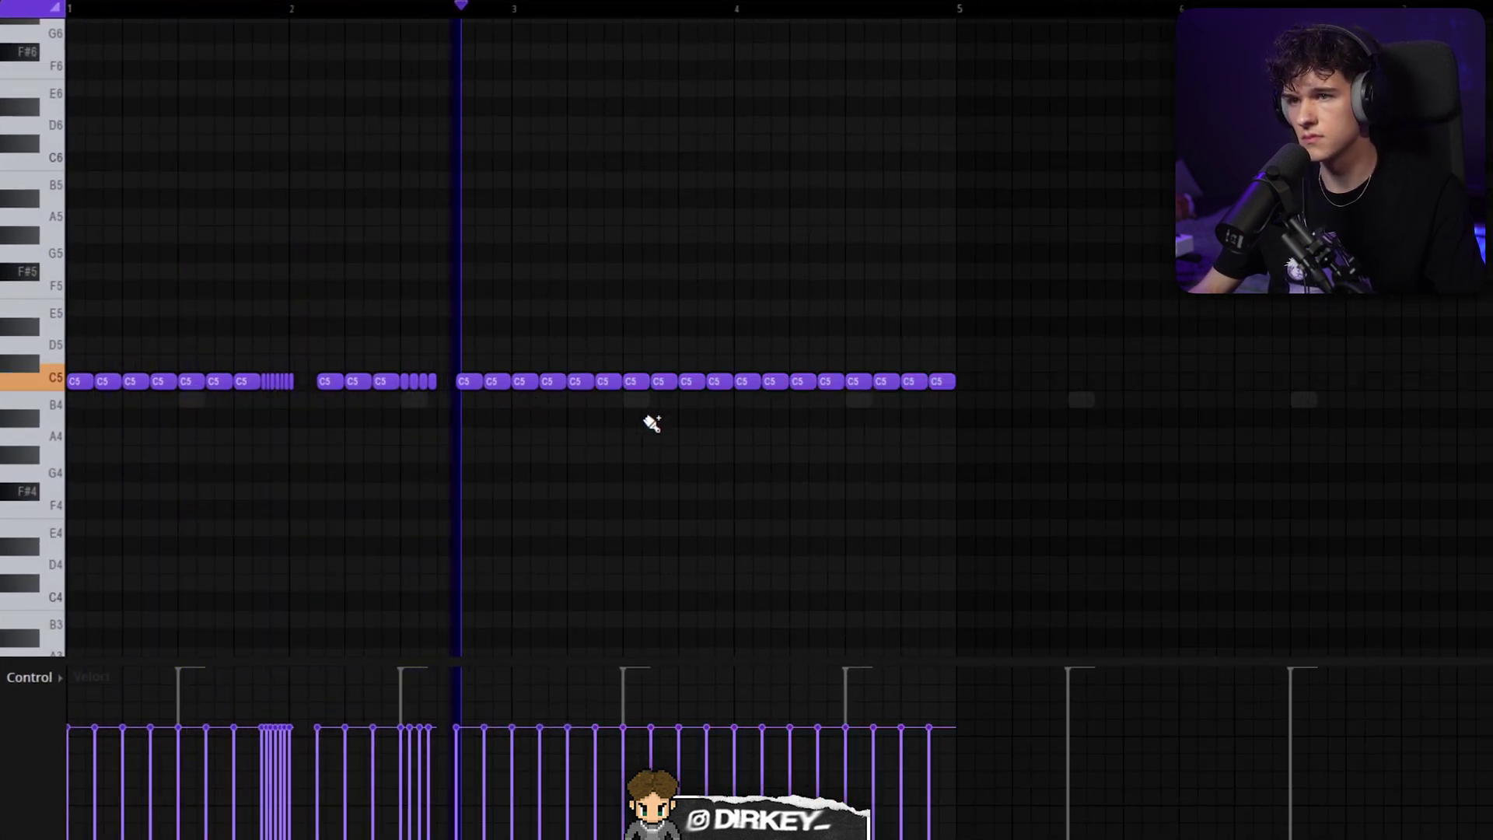
mouse_move(766, 401)
mouse_down()
mouse_move(790, 410)
mouse_move(777, 387)
mouse_up()
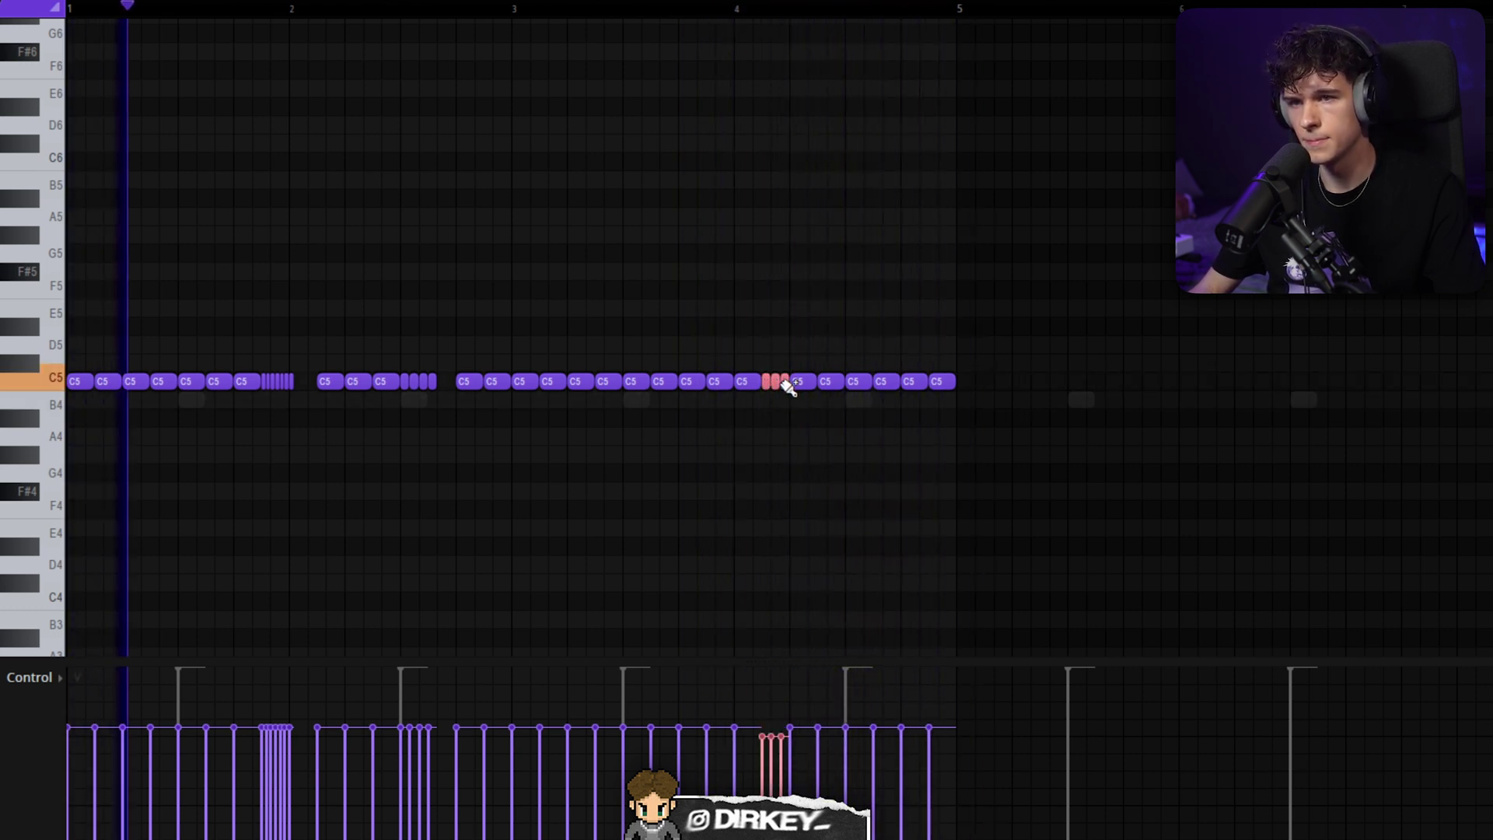
Repeat the four-bar hi-hat part into bars 5 to 8 and lower the roll at the start of bar 8 to B4
scroll(610, 21, down, 2)
key(ctrl+b)
drag(1216, 357, 1269, 398)
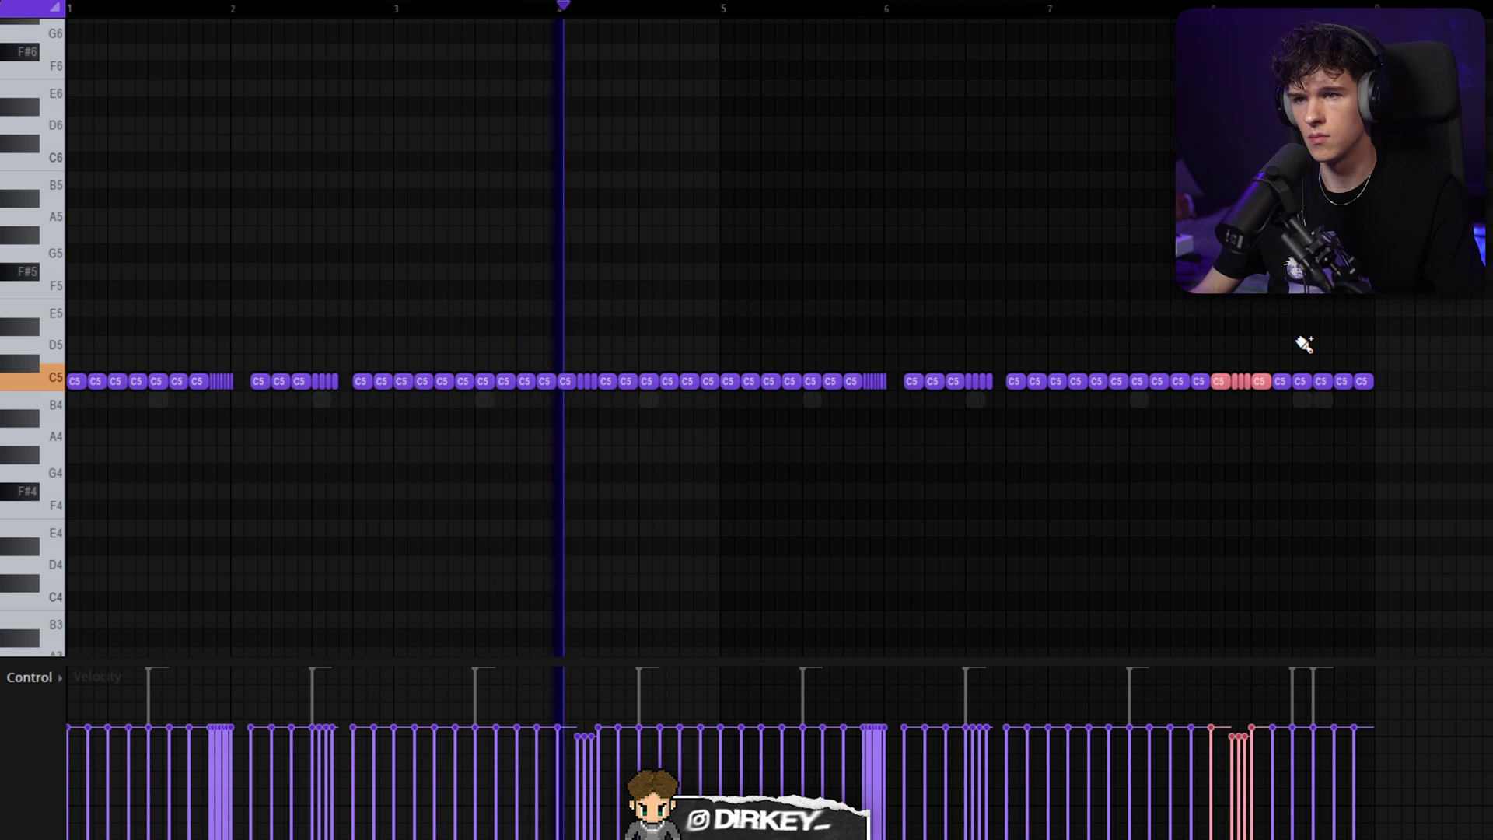
key(Down)
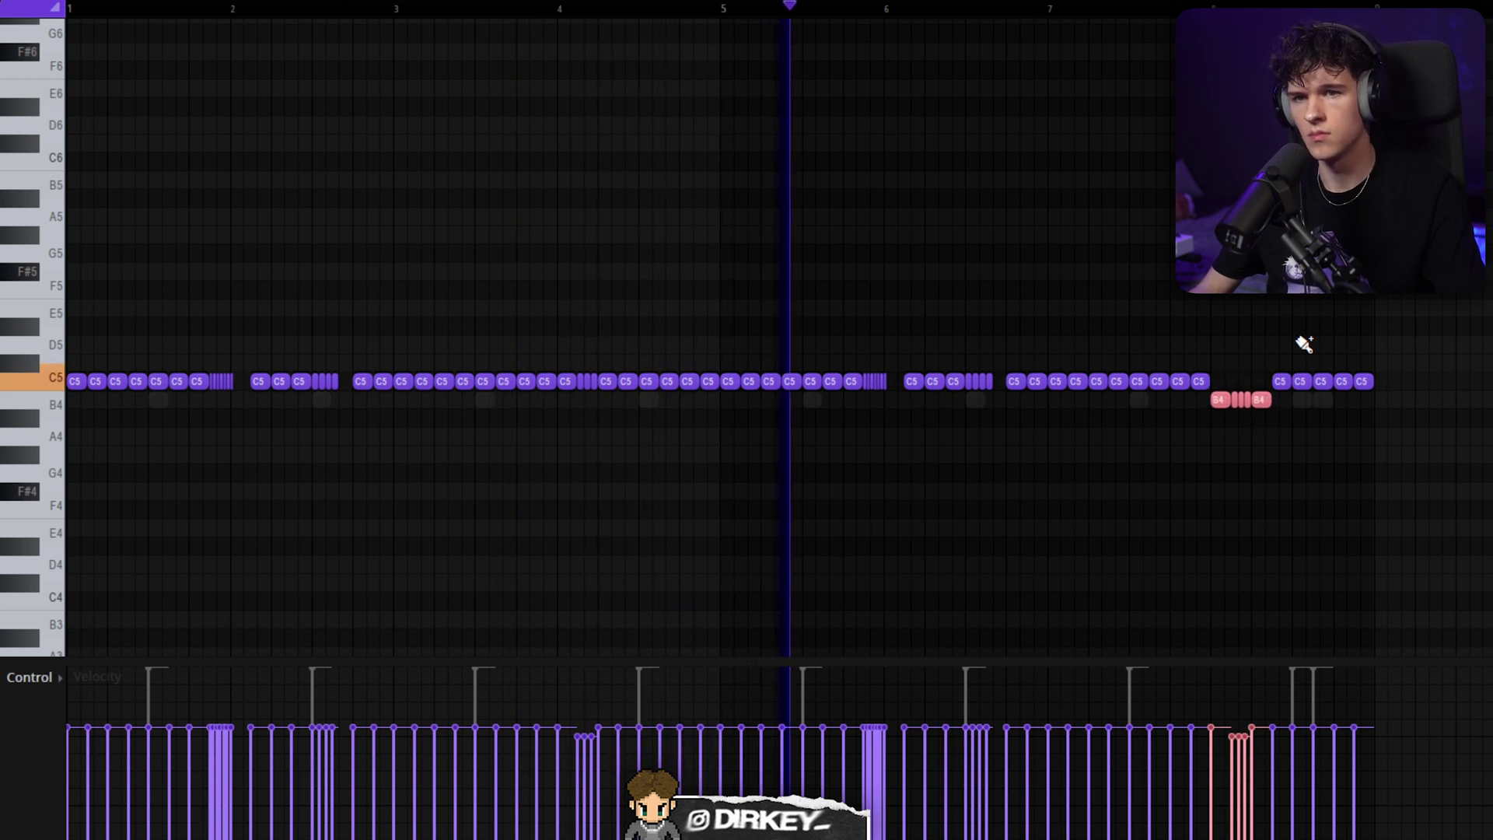
key(Down)
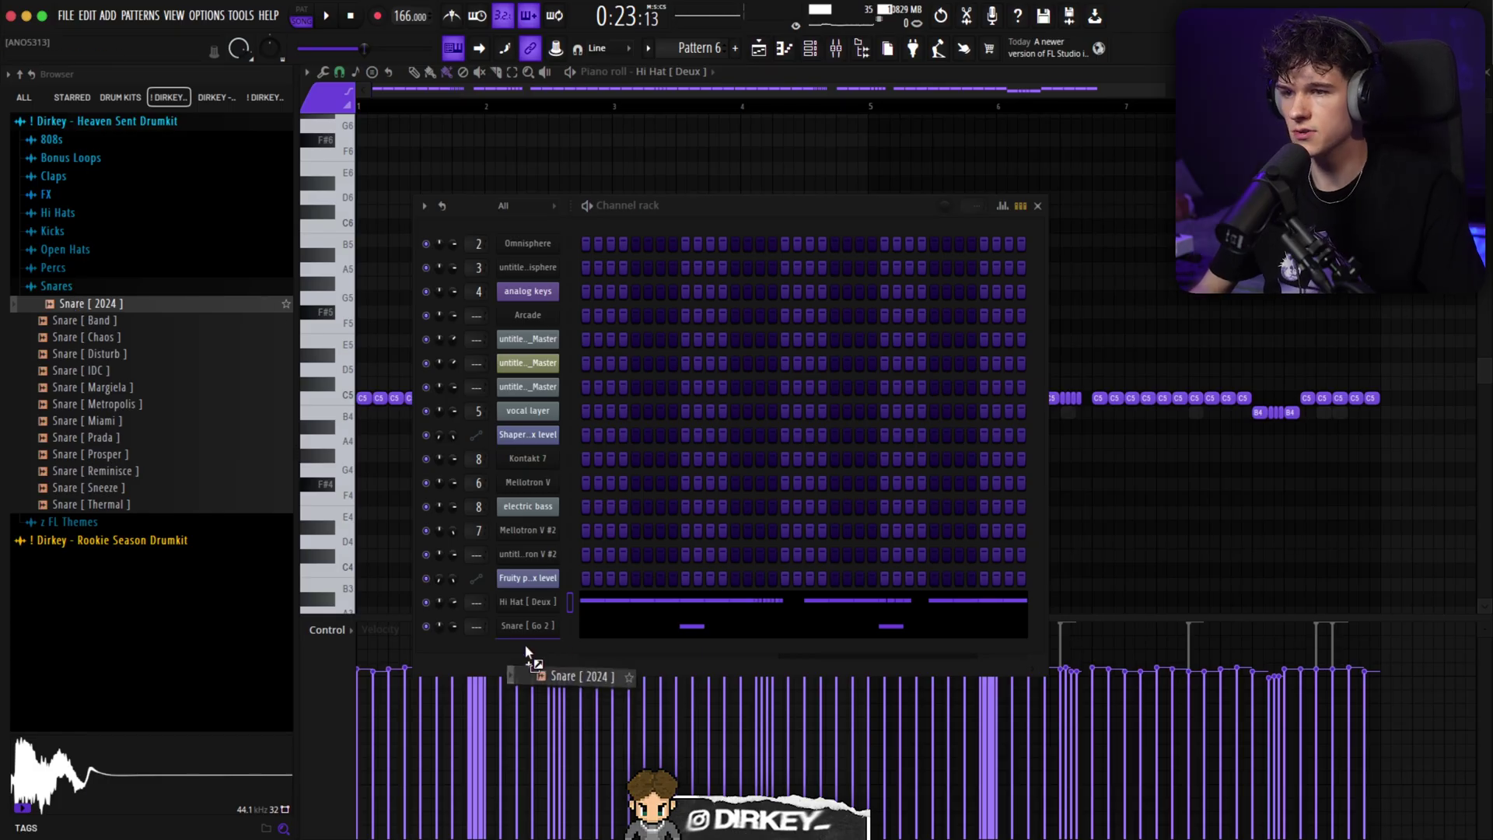
Add Snare [ 2024 ] as a channel, place four C5 hits across the first four bars, and repeat them in the next four
drag(524, 643, 525, 647)
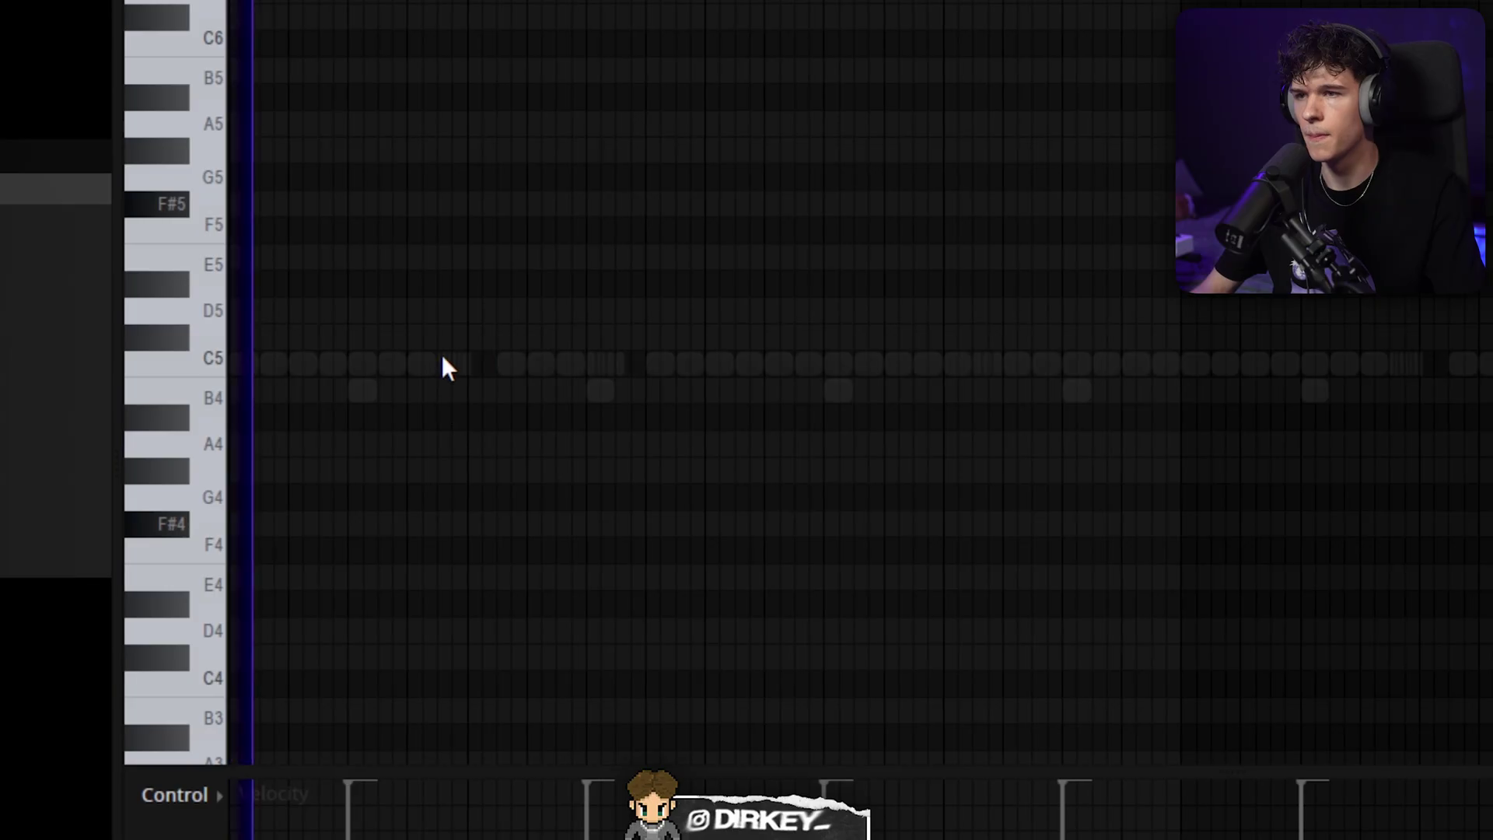
click(435, 363)
click(488, 364)
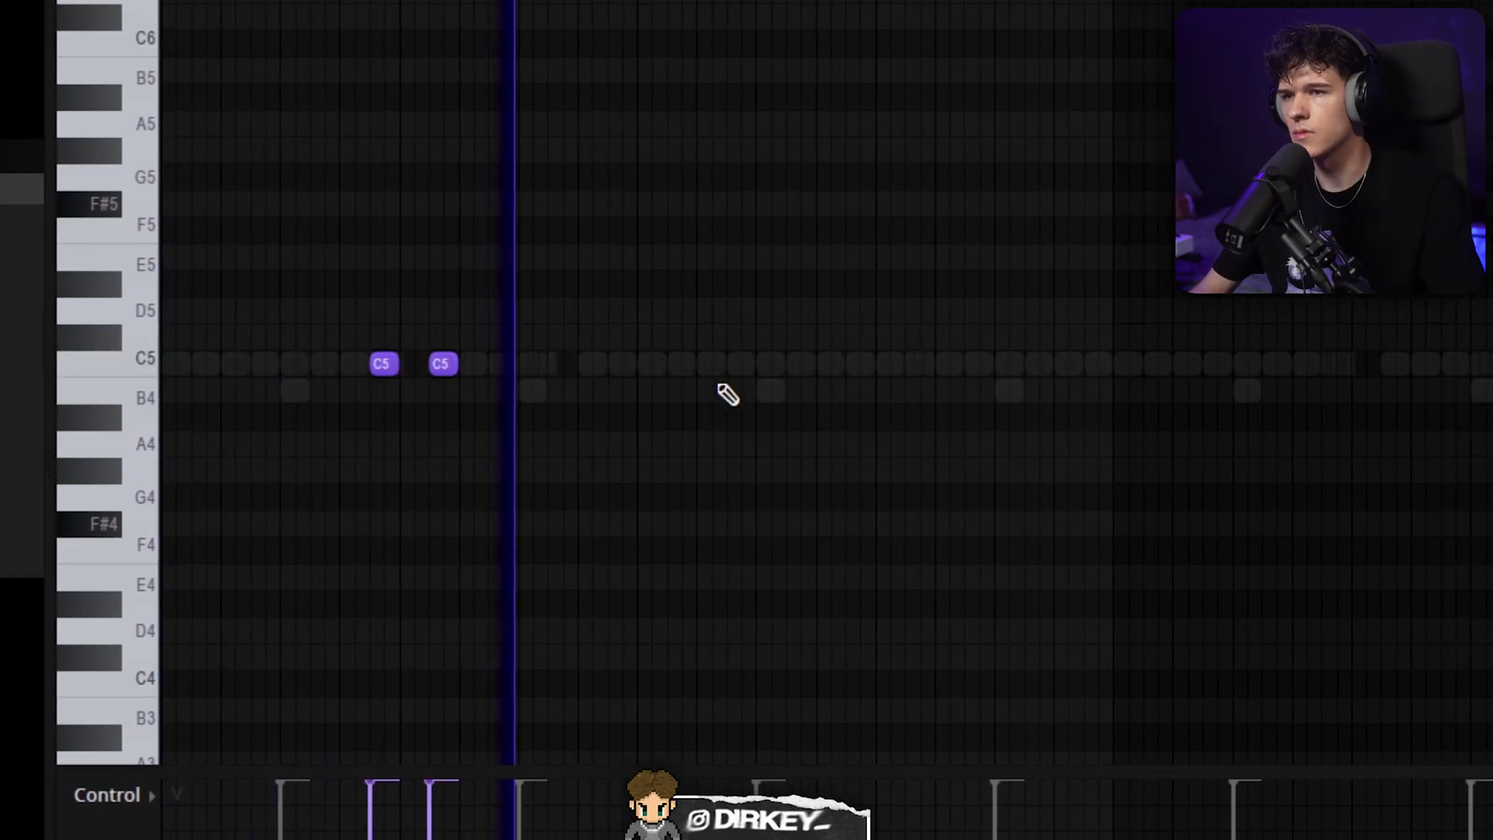
click(848, 363)
click(1027, 364)
key(ctrl+a)
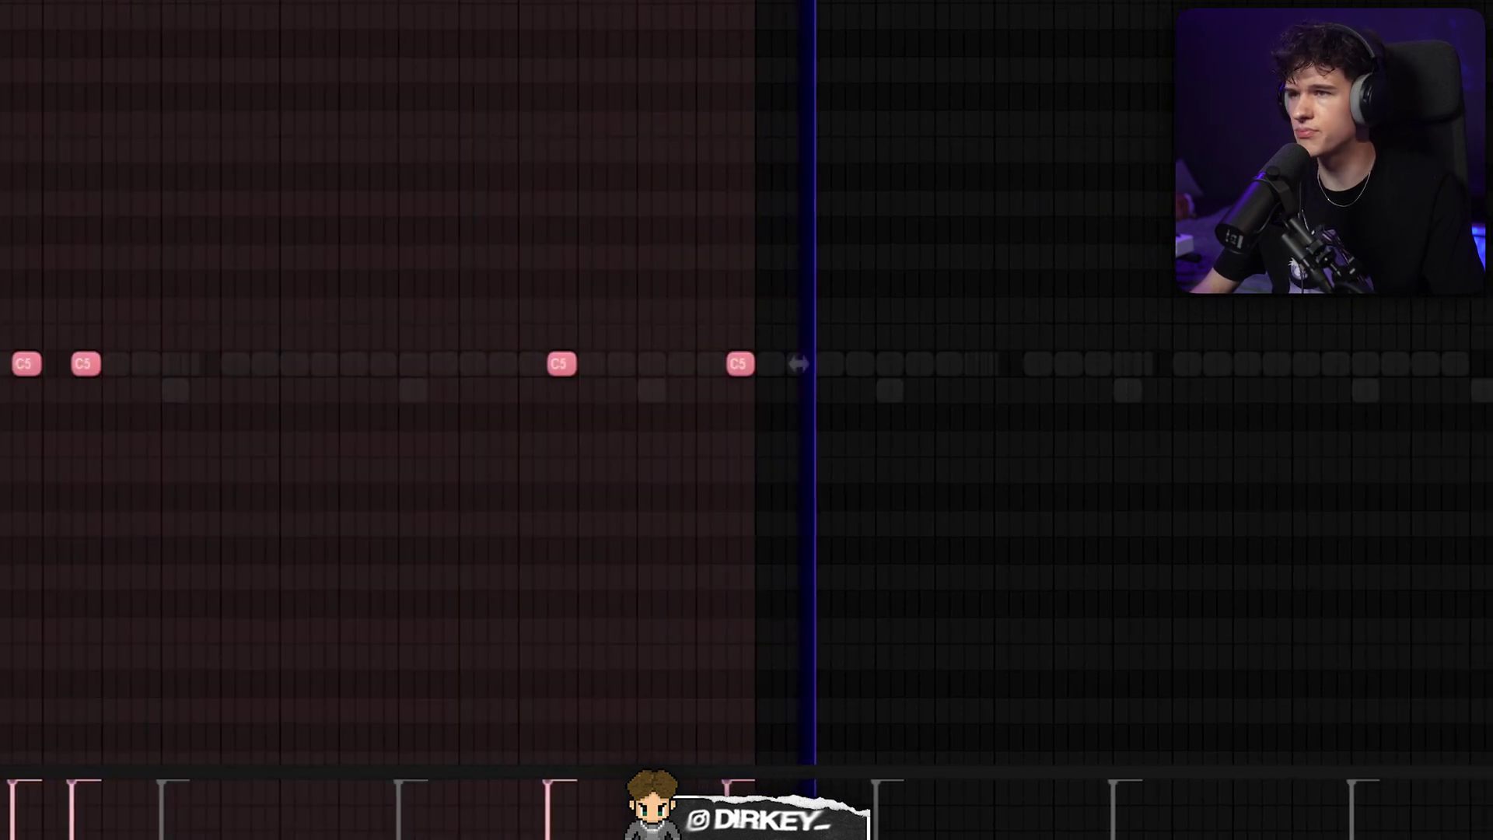
key(ctrl+b)
key(ctrl+d)
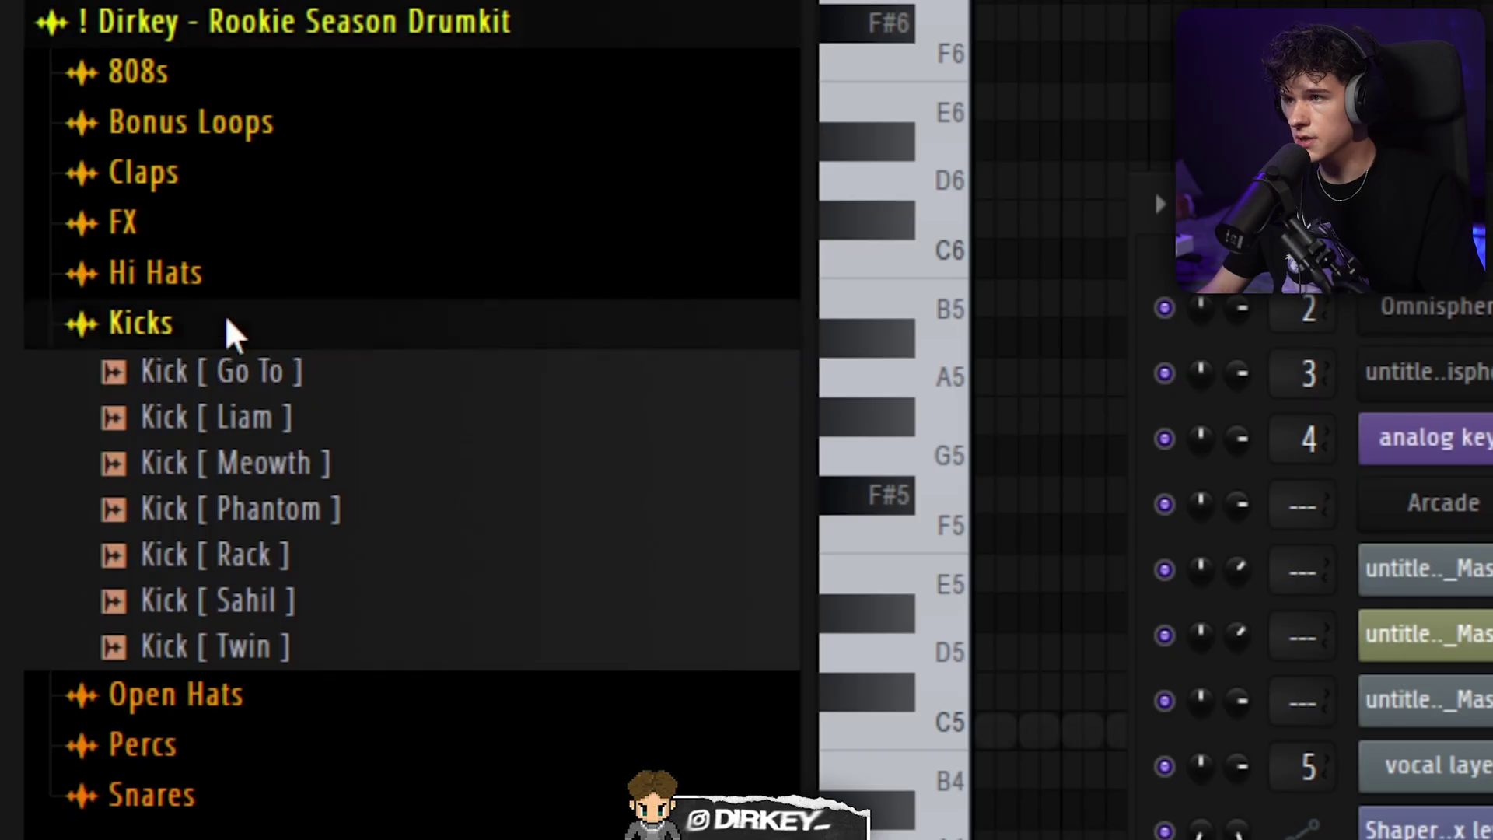
Audition the Kick [ Go To ] sample and place open hat hits on C5 in bar 4
click(233, 331)
click(245, 373)
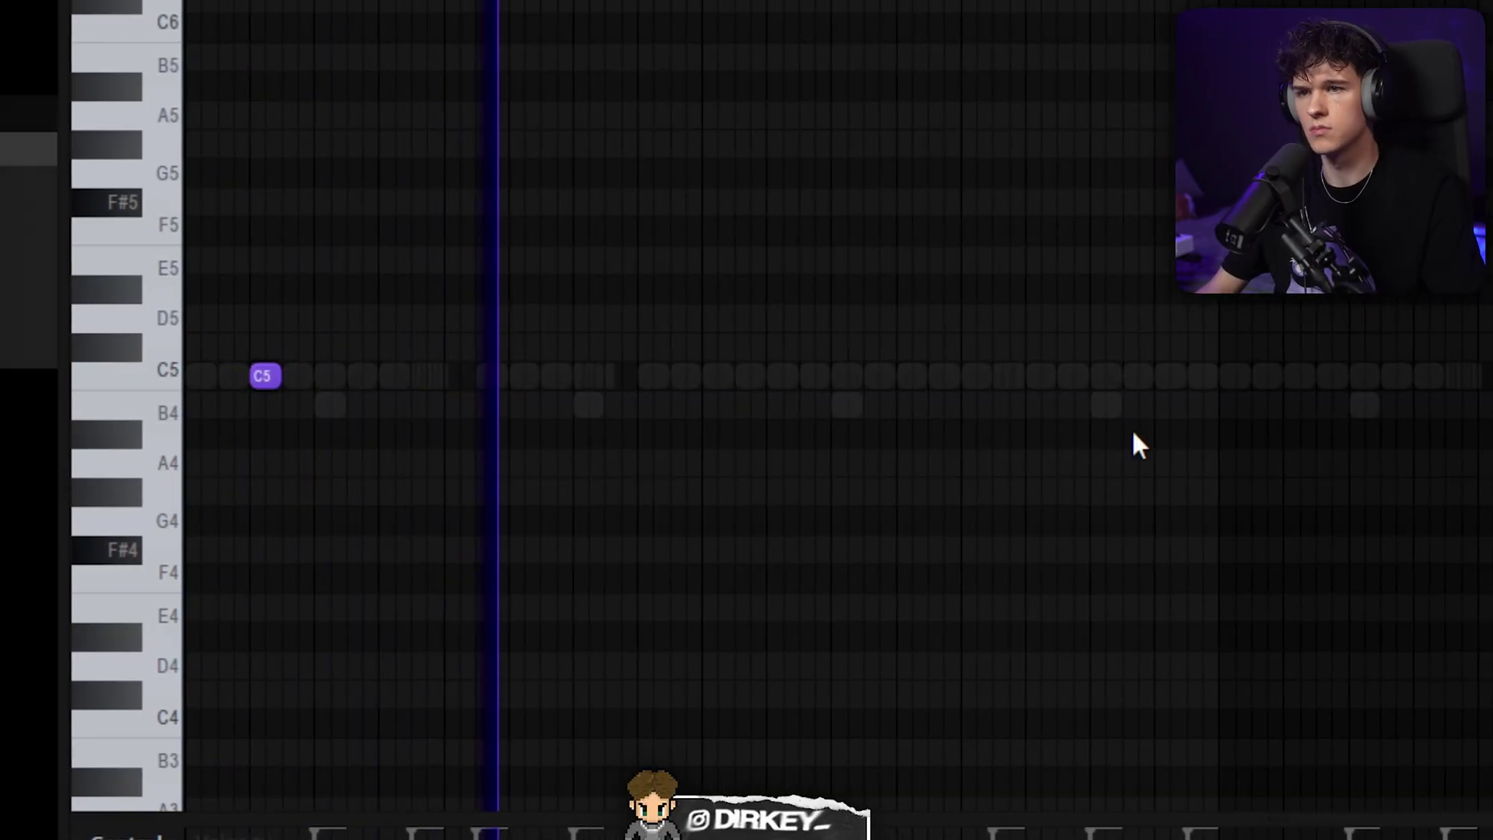
click(1166, 378)
click(1062, 376)
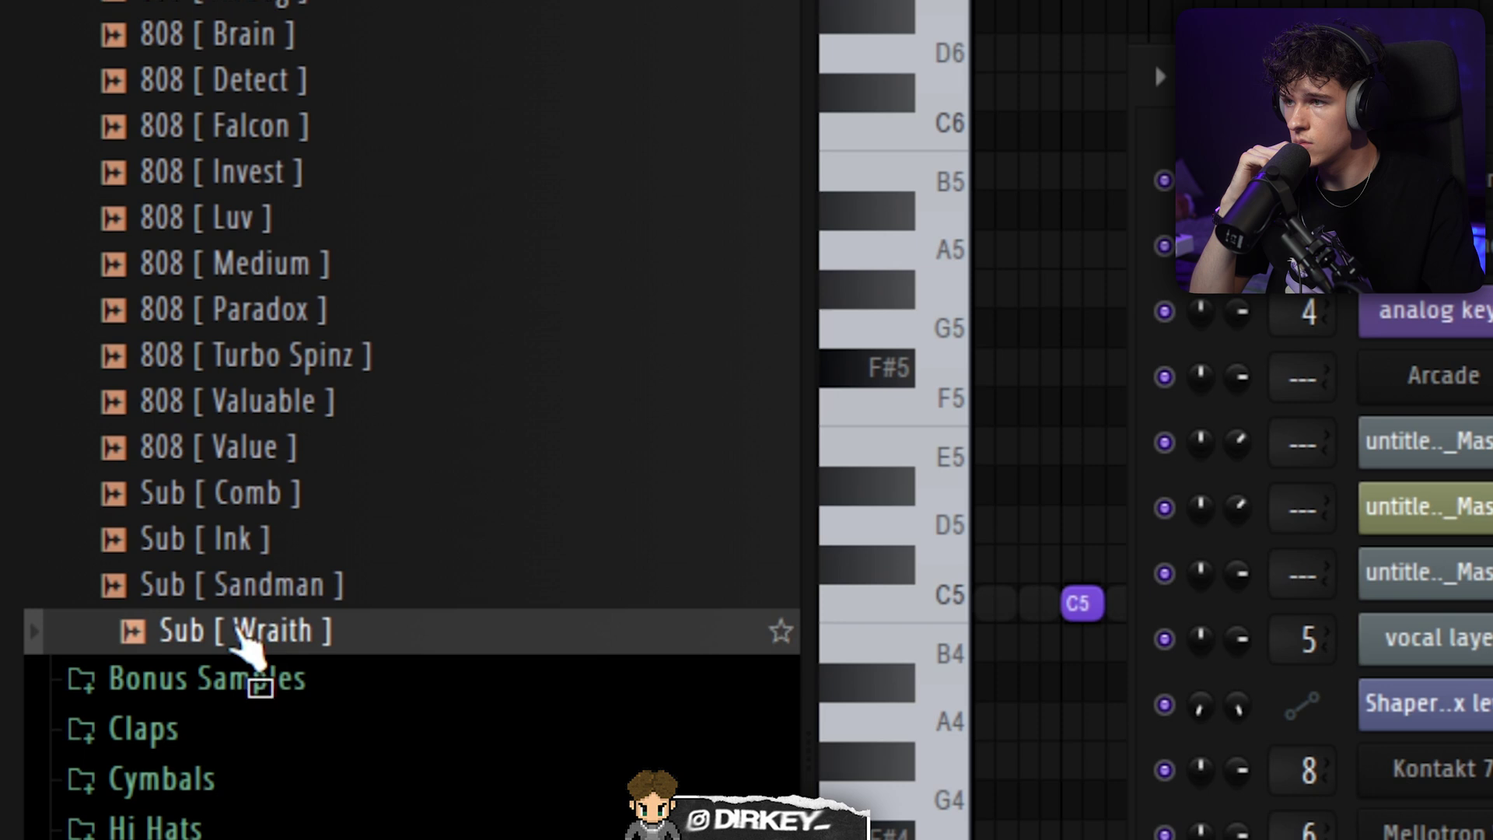
Add ! 808 [ Spinz ] as a channel and copy the lowest Omnisphere notes into its Pattern 6 part, raised one octave
drag(240, 626, 259, 240)
drag(260, 326, 267, 132)
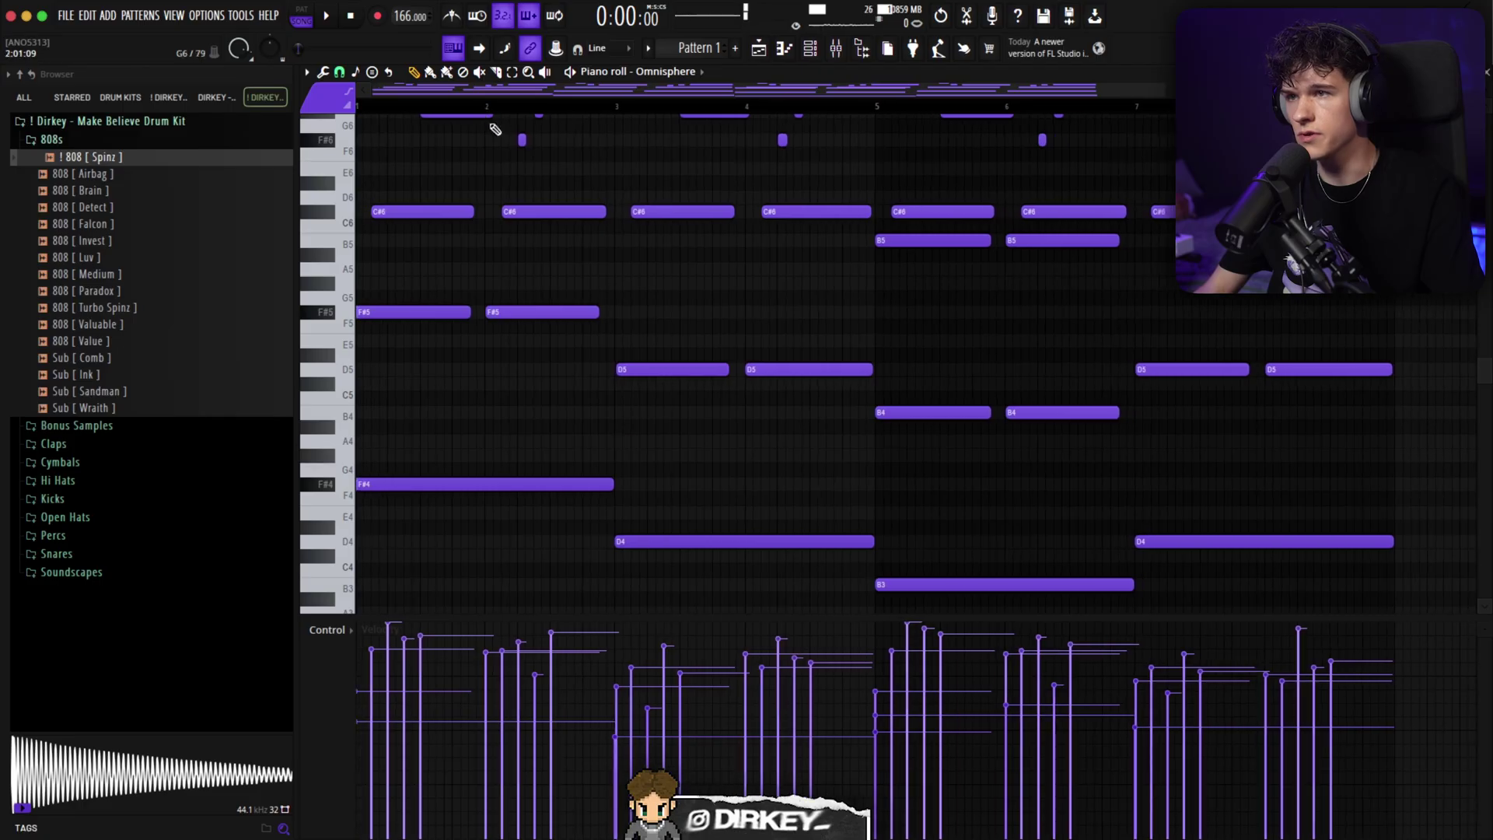
drag(459, 464, 1296, 611)
key(F5)
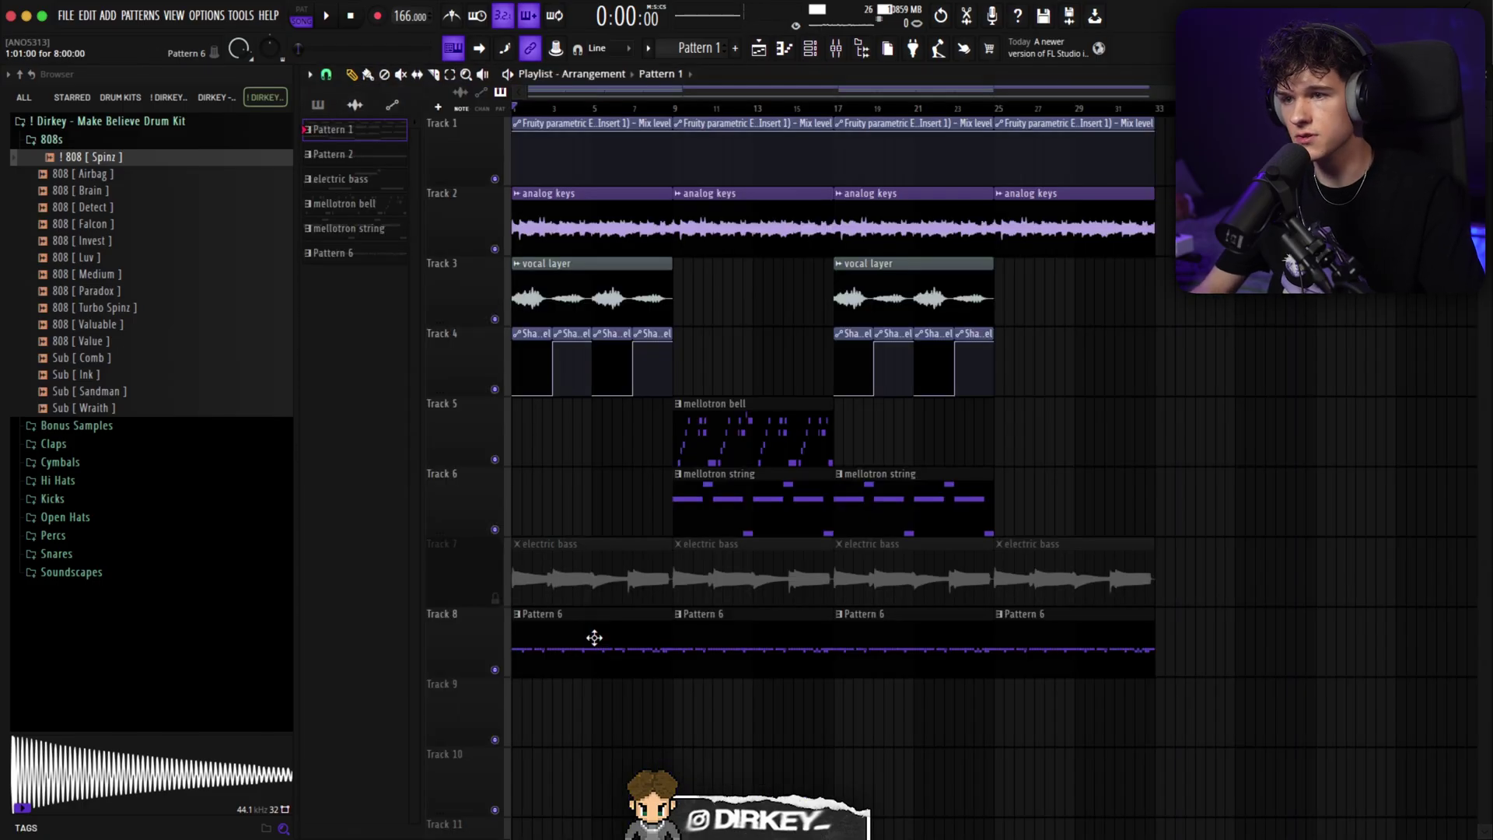
click(812, 55)
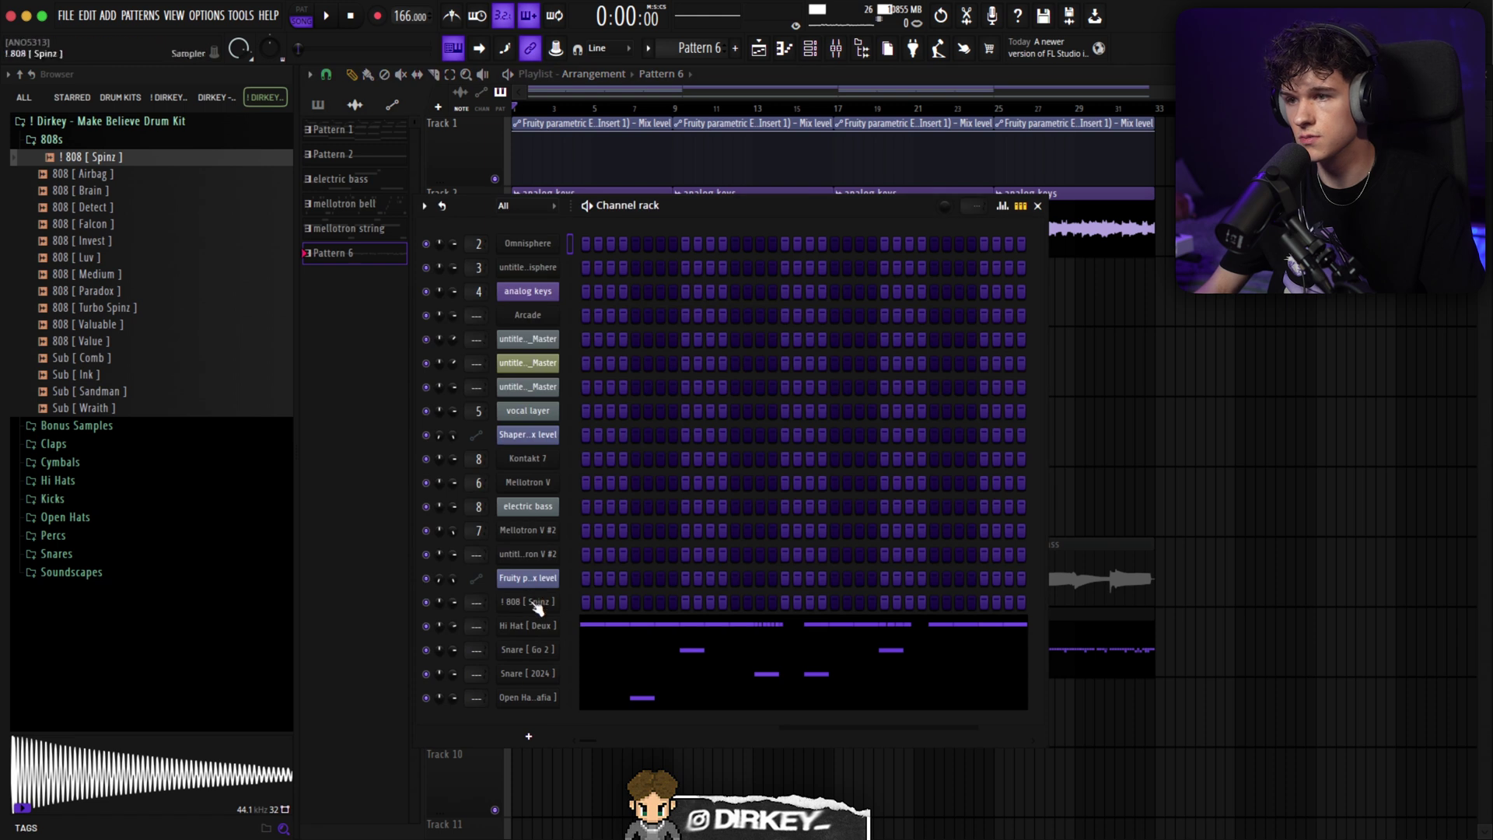
right_click(537, 608)
click(549, 616)
key(ctrl+a)
key(ctrl+Up)
Play the 808 part and add short F#5 notes near the end of bar 1 and twice in bar 2
key(space)
click(338, 72)
click(362, 126)
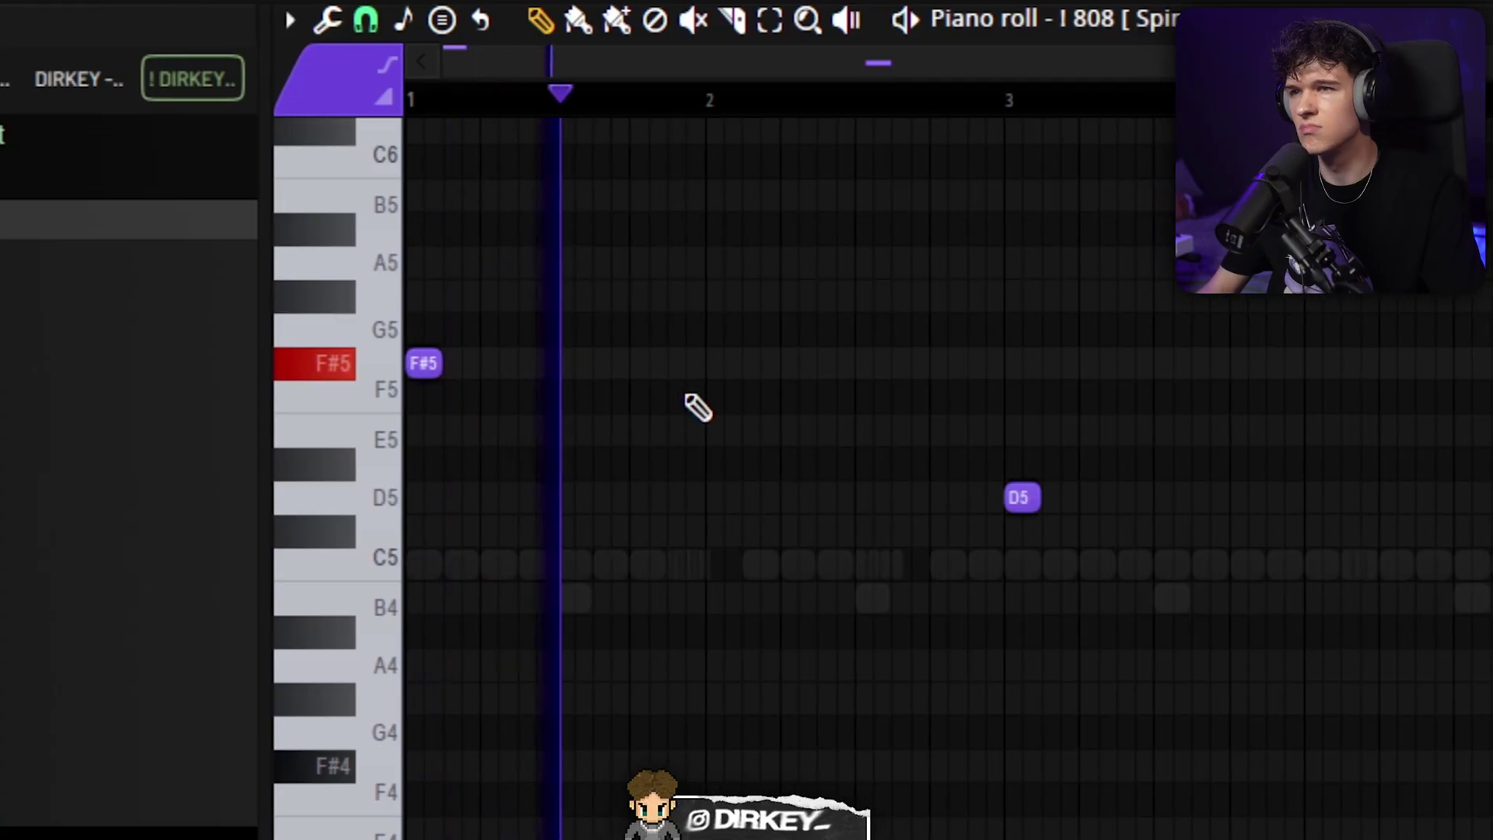
click(474, 221)
click(516, 222)
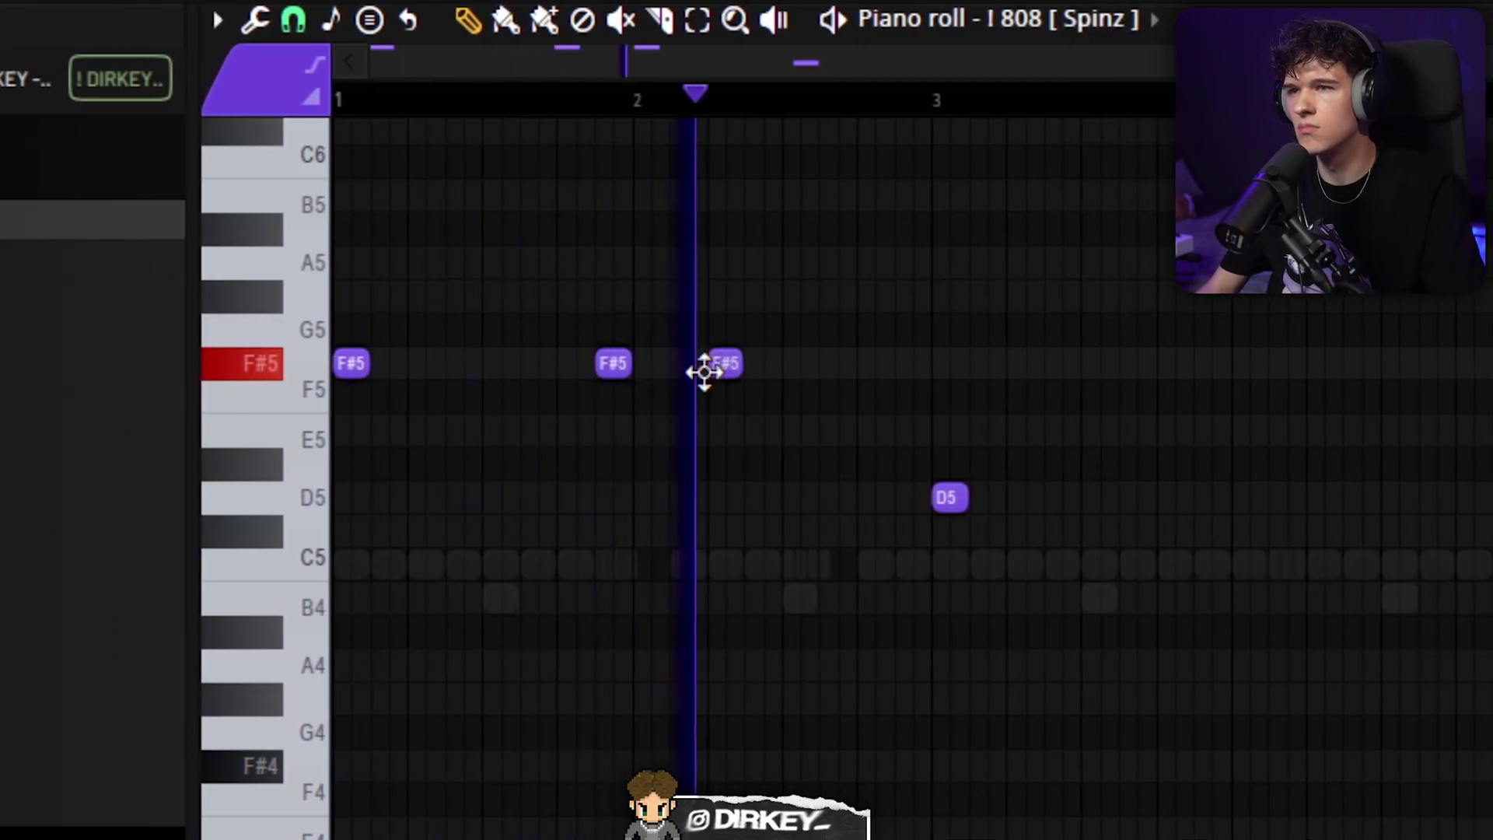
click(826, 365)
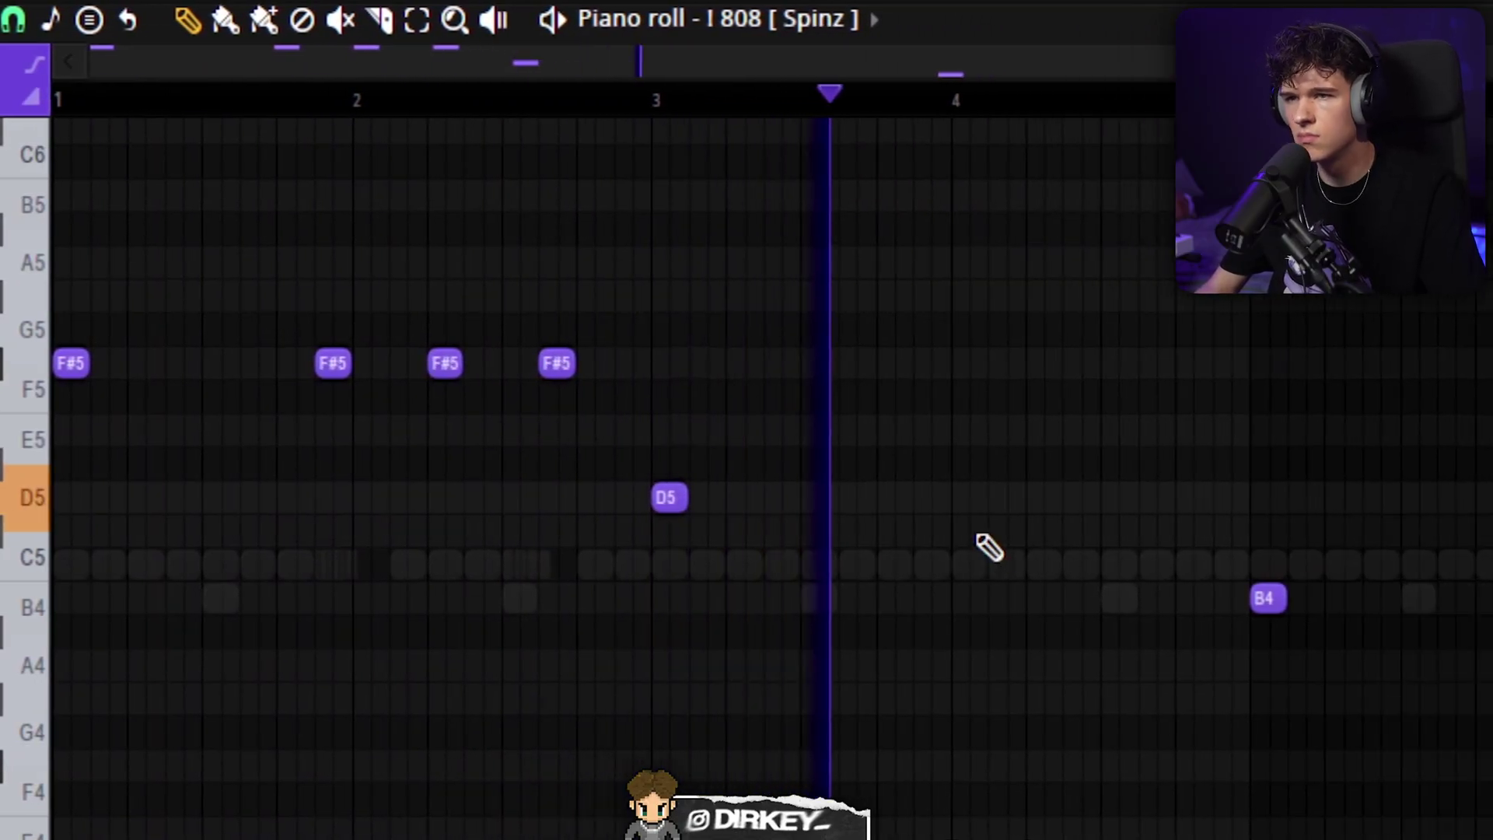
Extend the 808 rhythm with D5 notes in bars 3 and 4, B4 notes in bars 5 and 6, and D5 notes in bars 7 and 8
click(1162, 499)
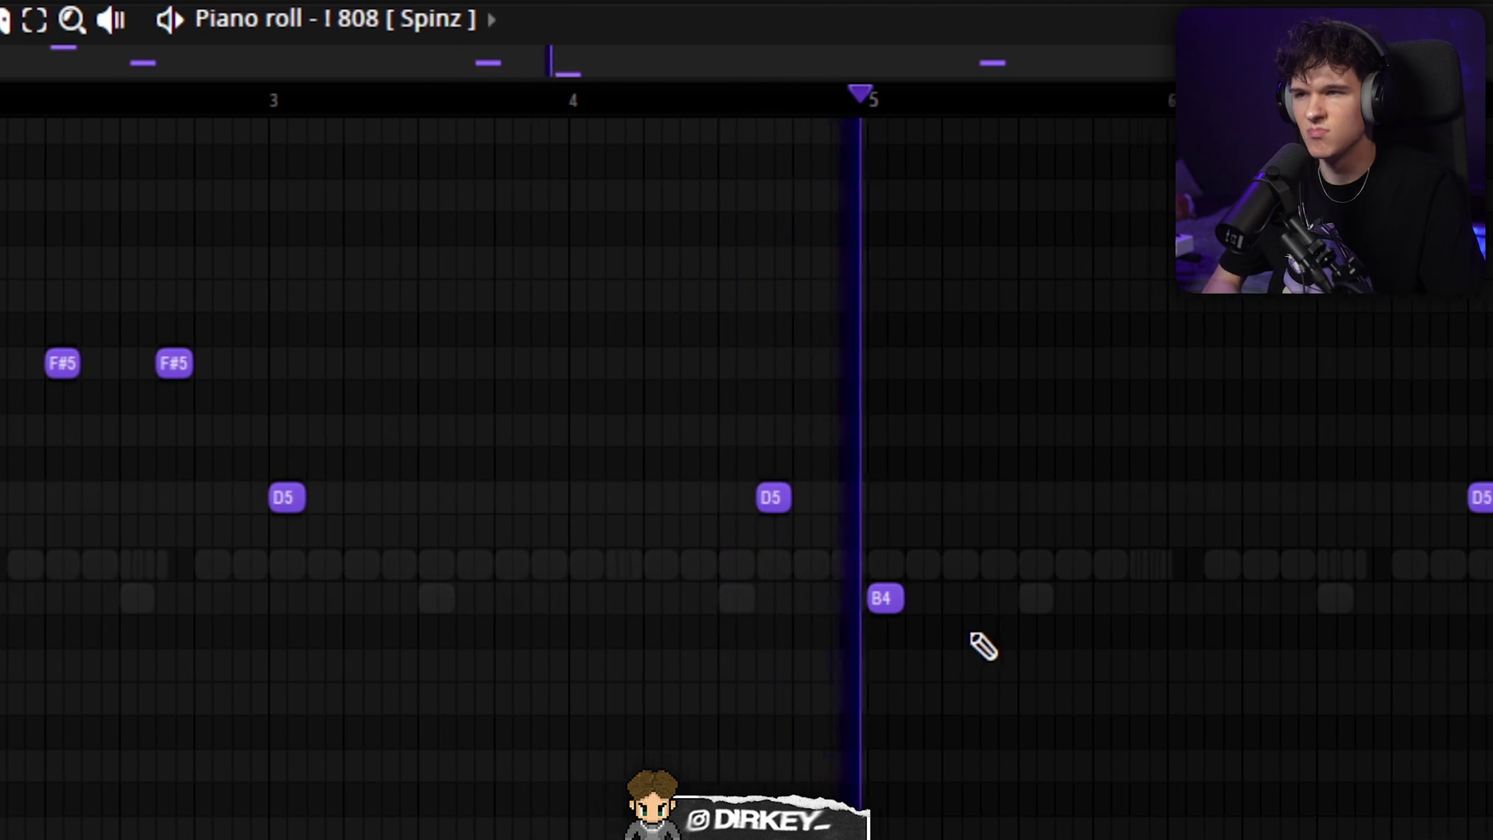
key(m)
key(m)
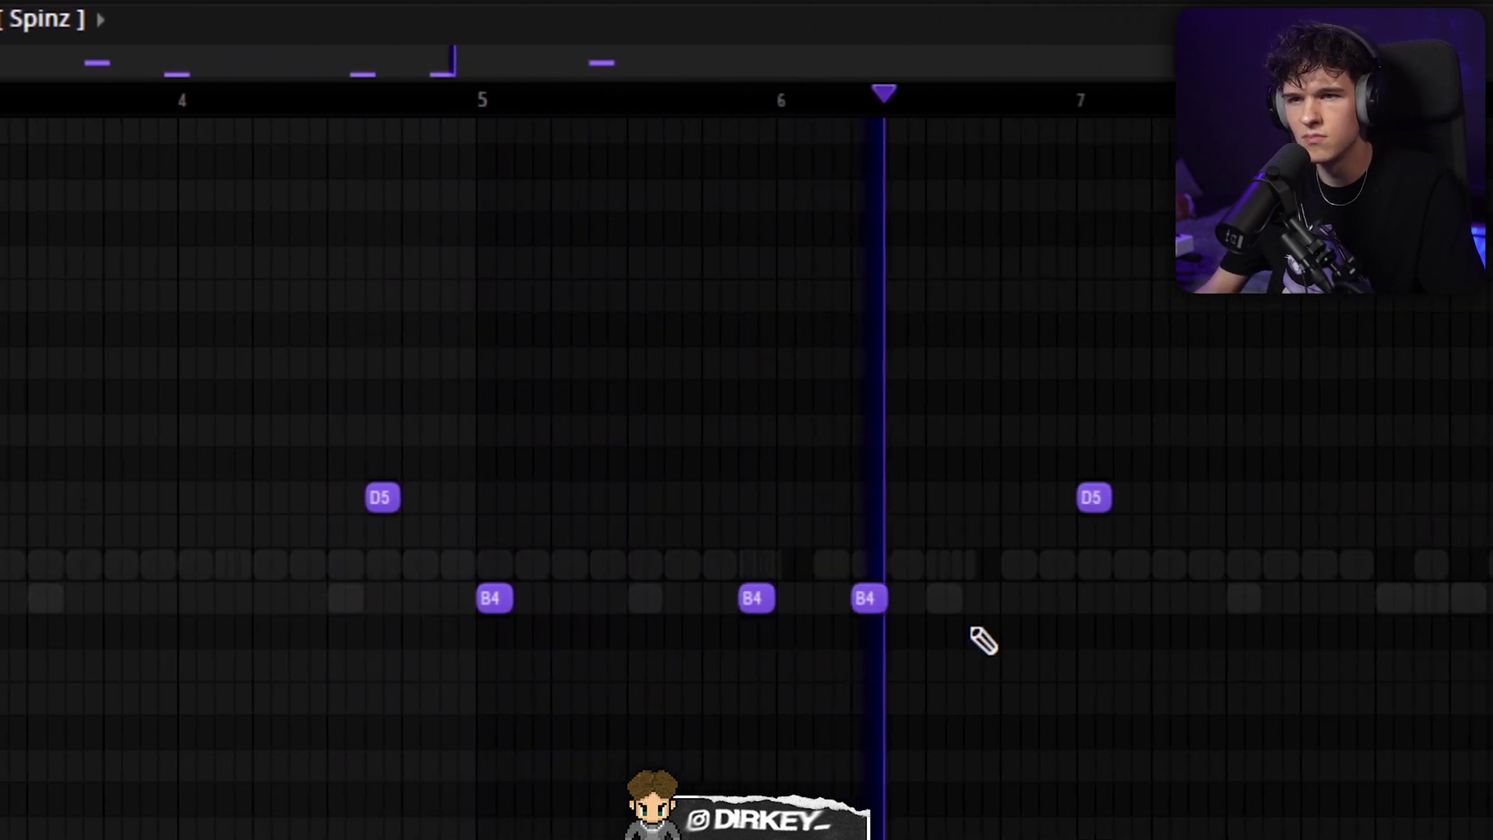
key(m)
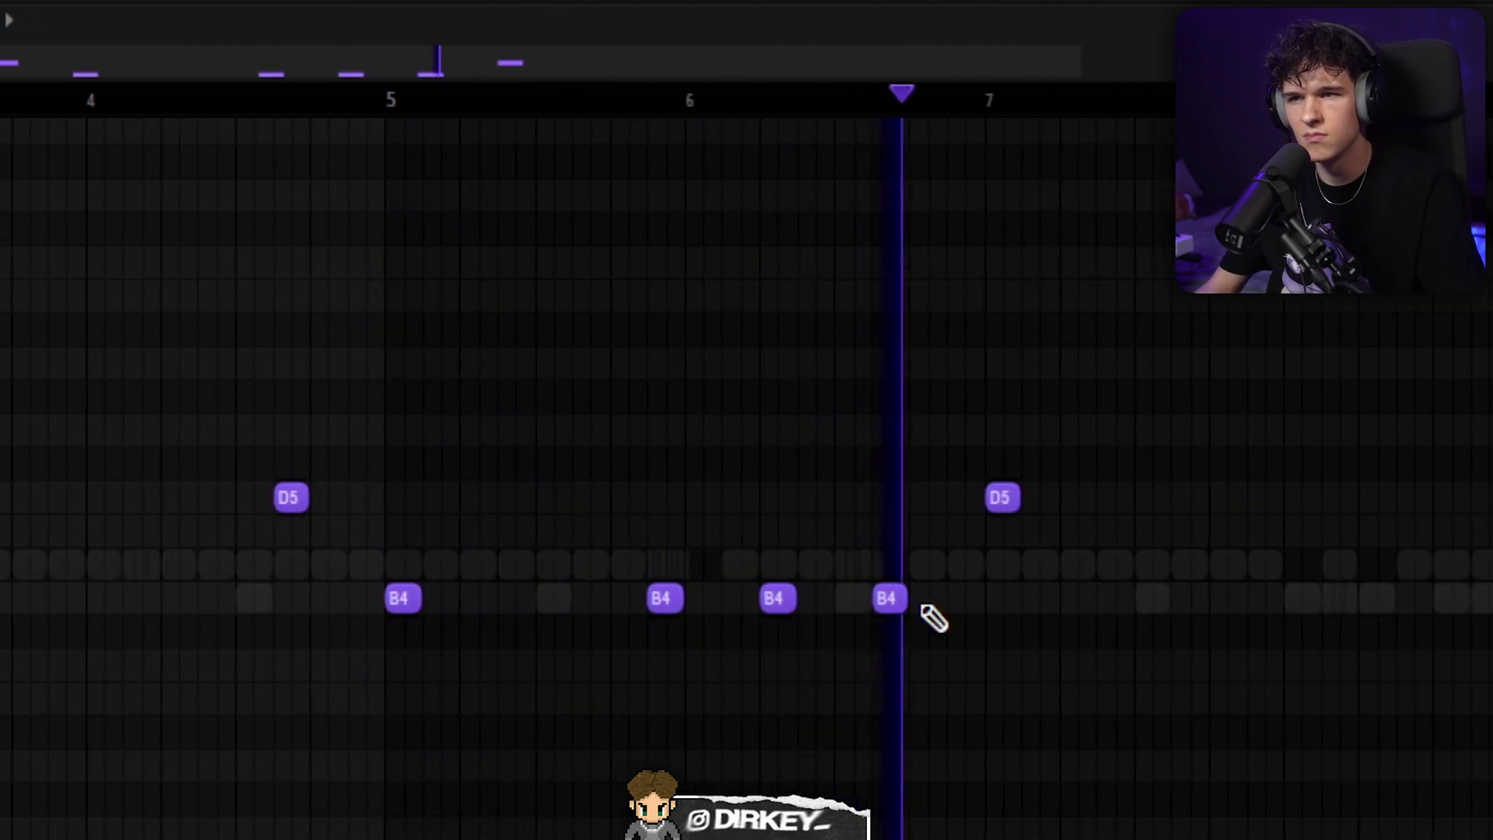
click(1267, 498)
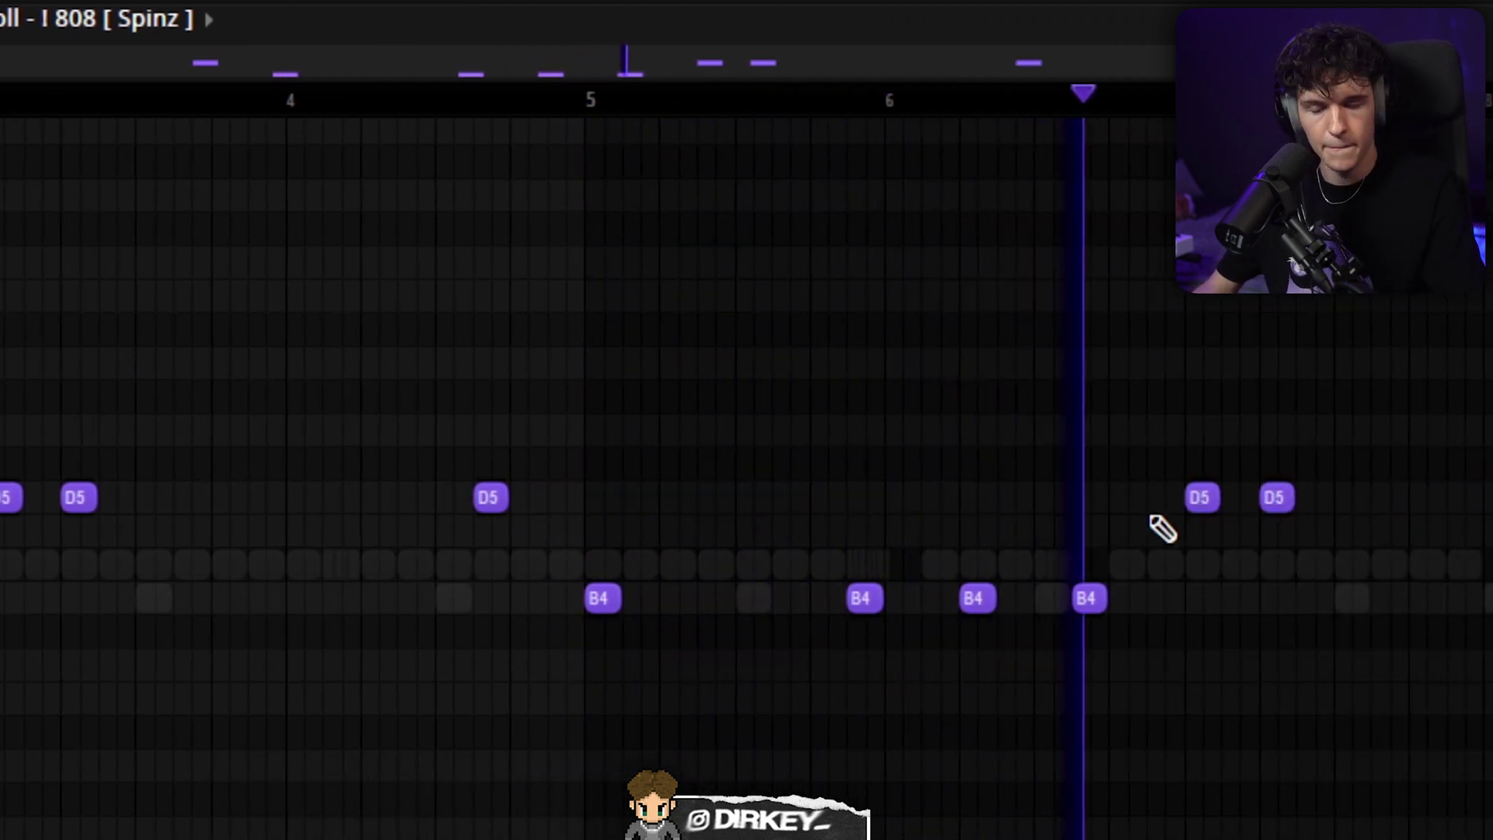
click(1347, 496)
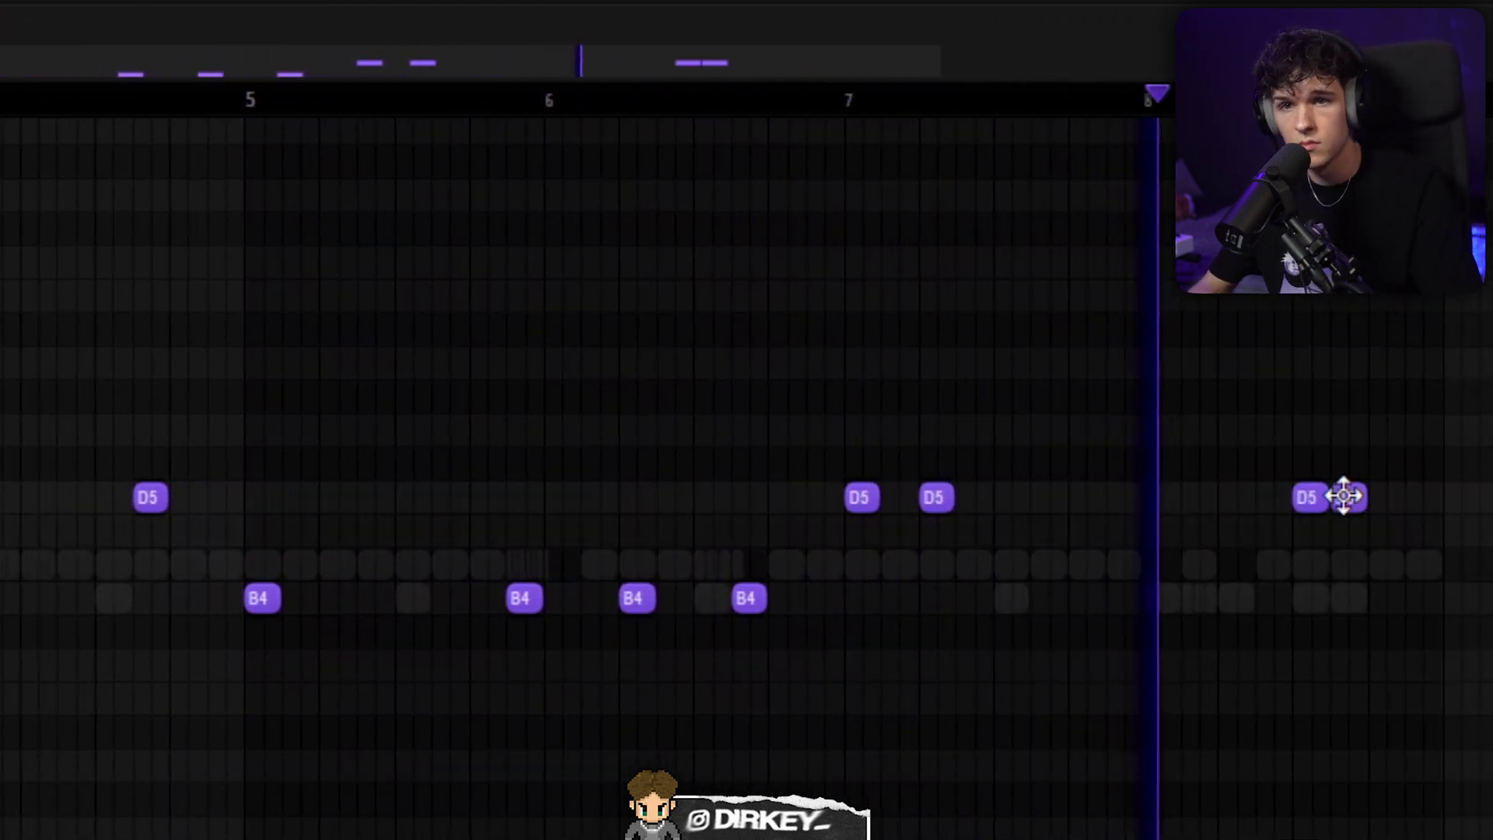